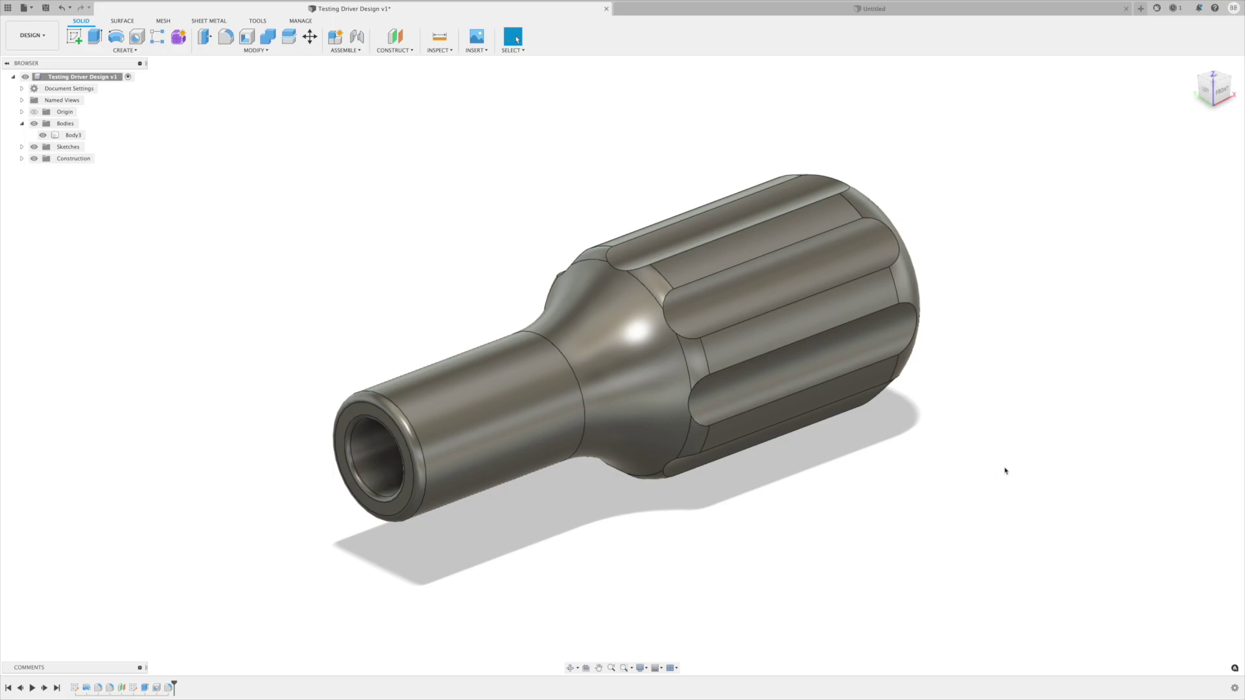
Orbit the finished fluted handle, then switch to the empty Untitled design
{"action": "left_click_drag", "start_coordinate": [1230, 91], "coordinate": [1212, 93]}
{"action": "left_click", "coordinate": [925, 14]}
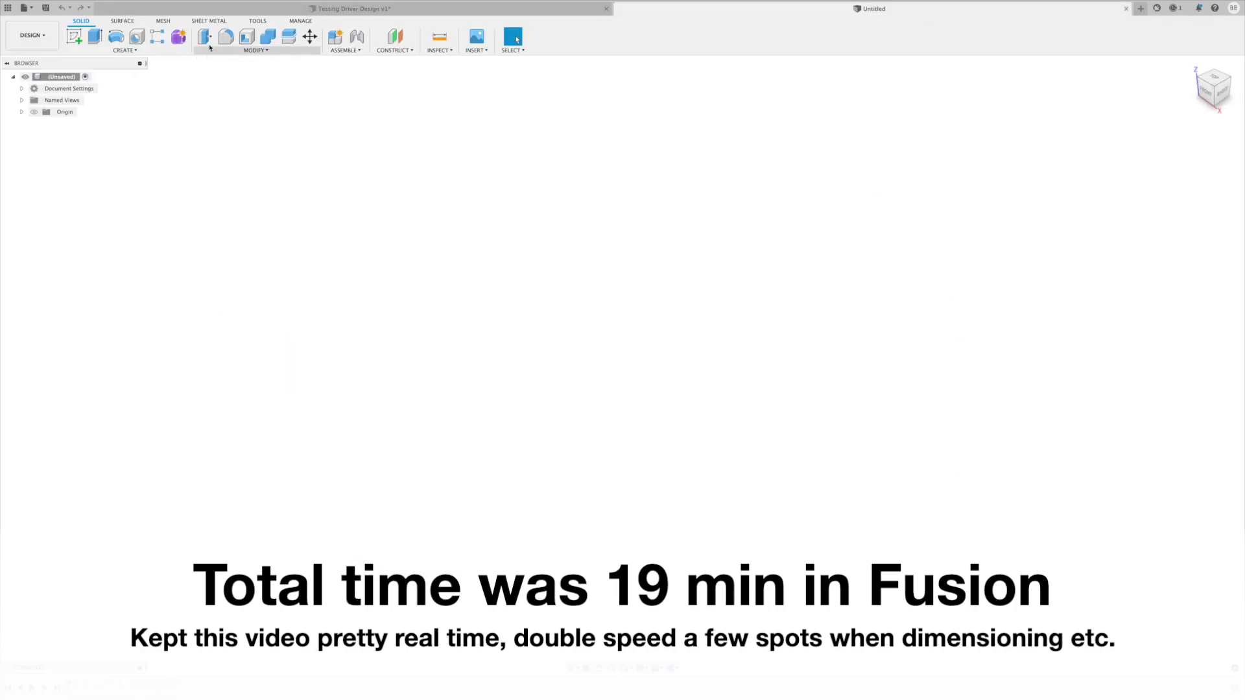
Save the empty design under the name 'Thumb Stud Driver'
{"action": "left_click", "coordinate": [46, 8]}
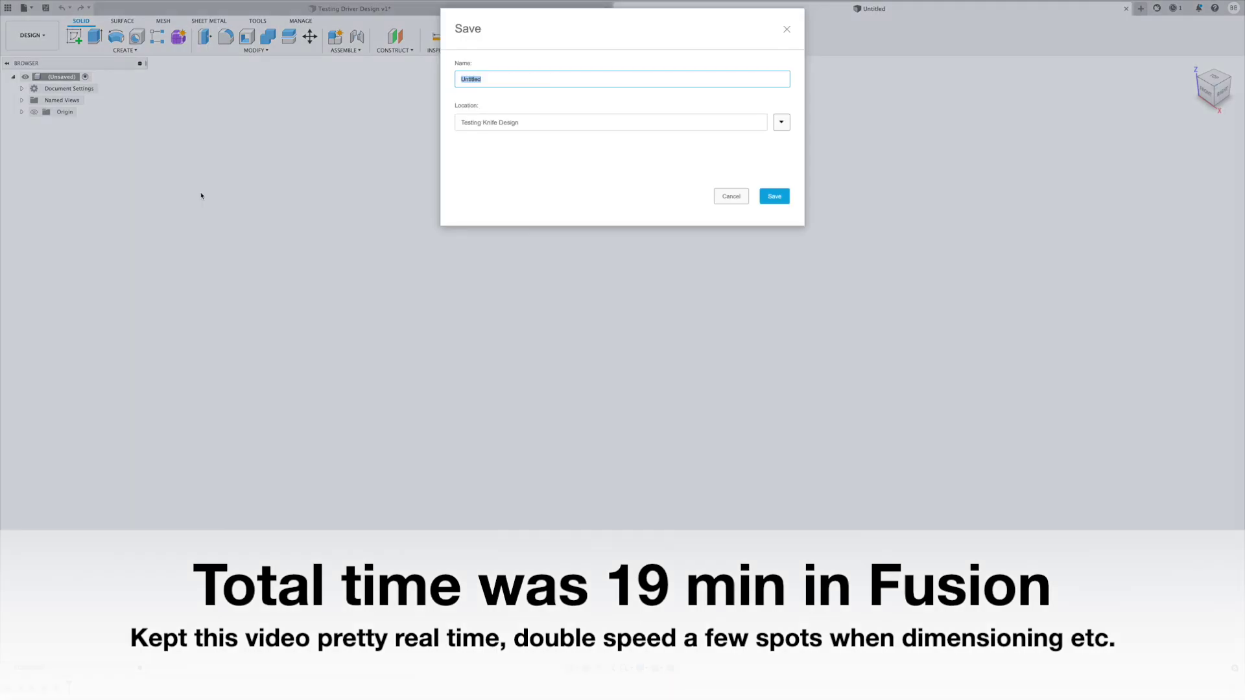
{"action": "type", "text": "Thumb"}
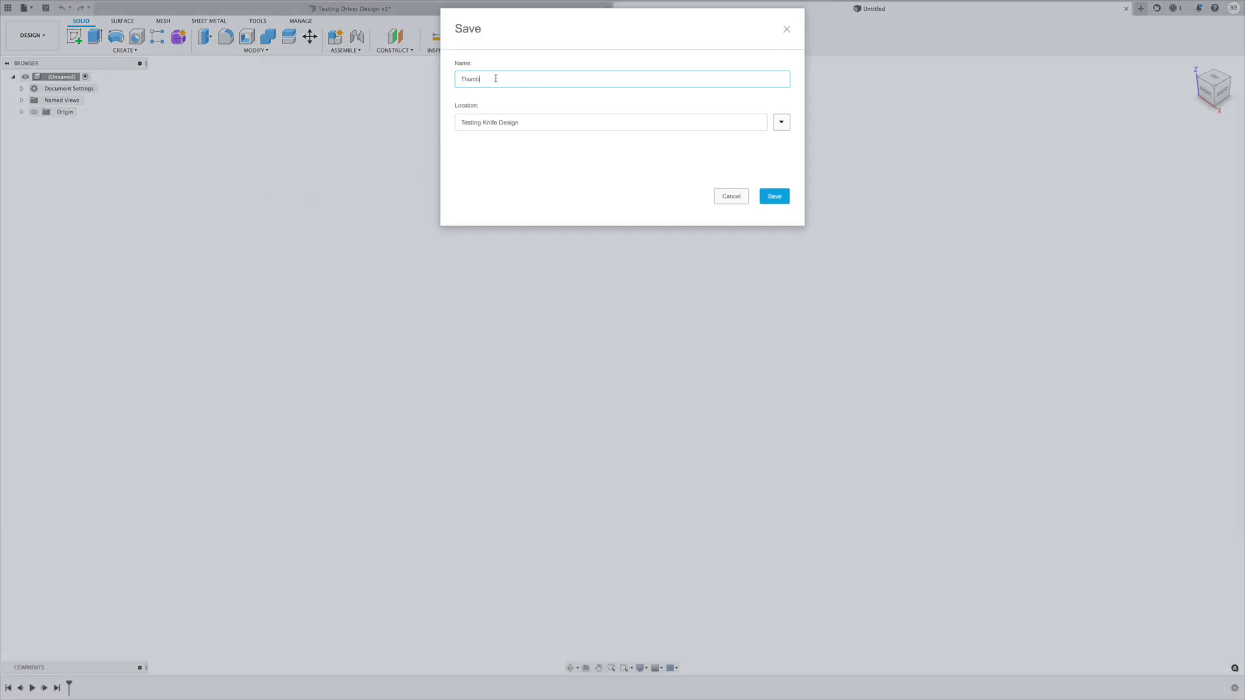
{"action": "type", "text": " Stud Driver"}
{"action": "key", "text": "Return"}
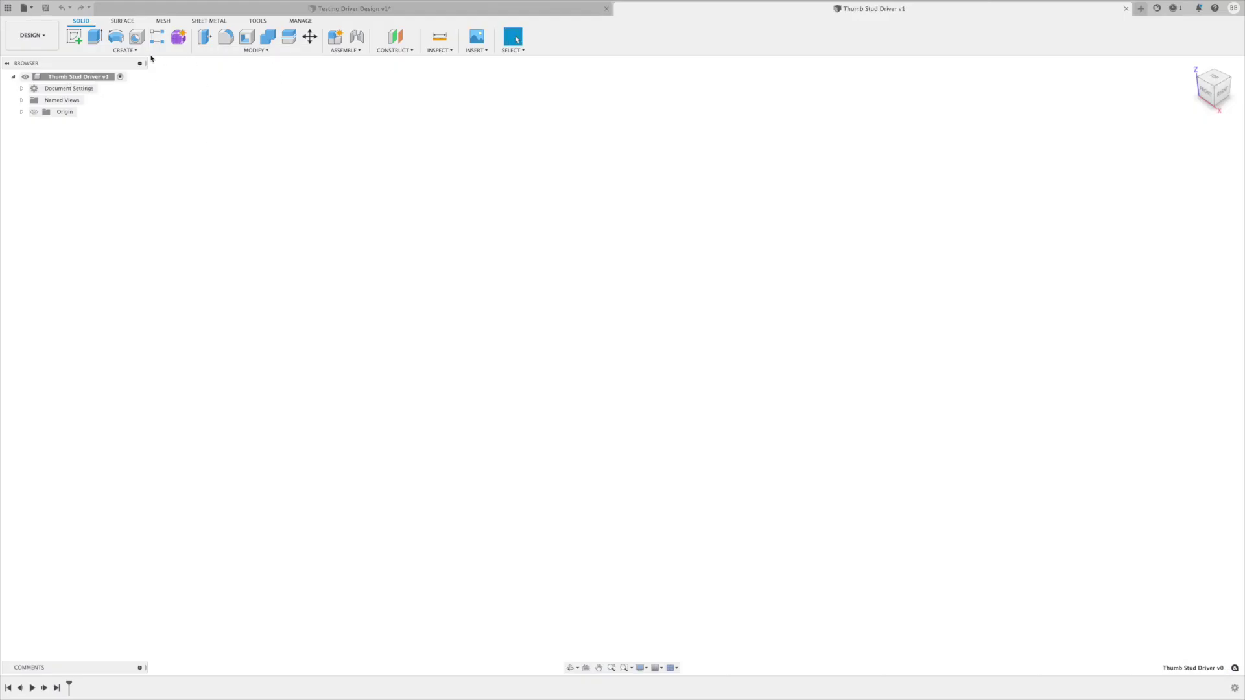
{"action": "left_click", "coordinate": [124, 50]}
Create a new component named 'Stud Driver'
{"action": "left_click", "coordinate": [91, 60]}
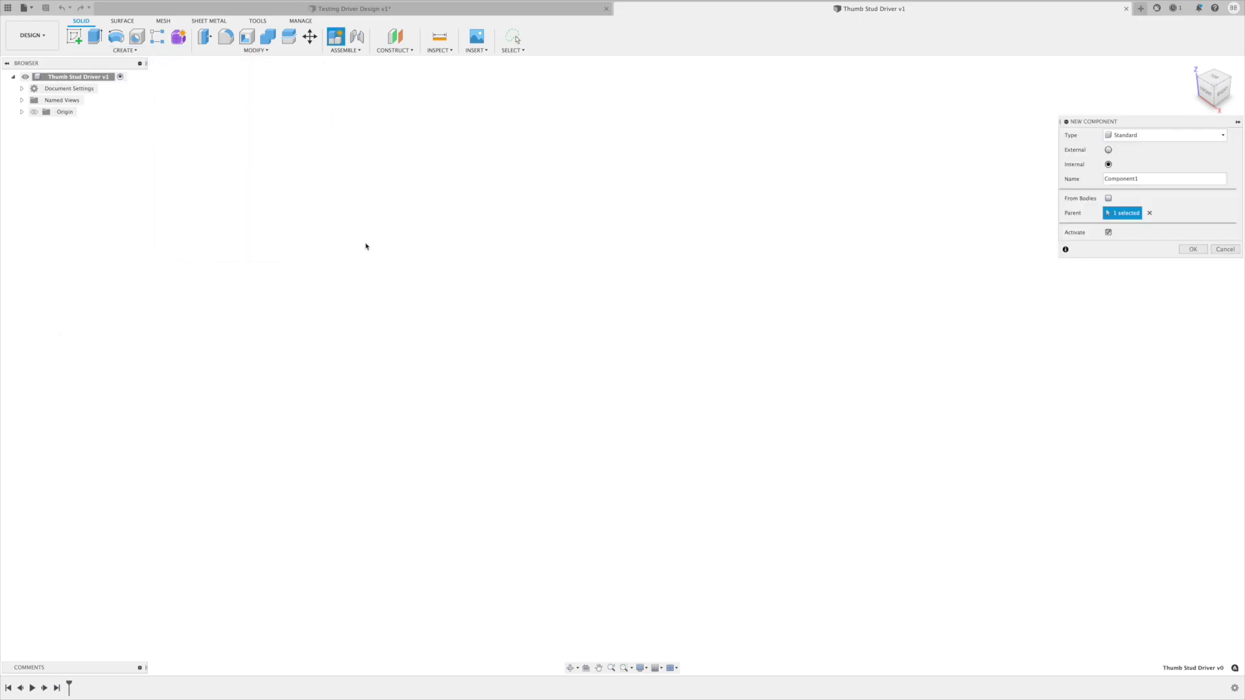
{"action": "left_click_drag", "start_coordinate": [1145, 182], "coordinate": [1099, 182]}
{"action": "type", "text": "Stud Driver"}
{"action": "key", "text": "Return"}
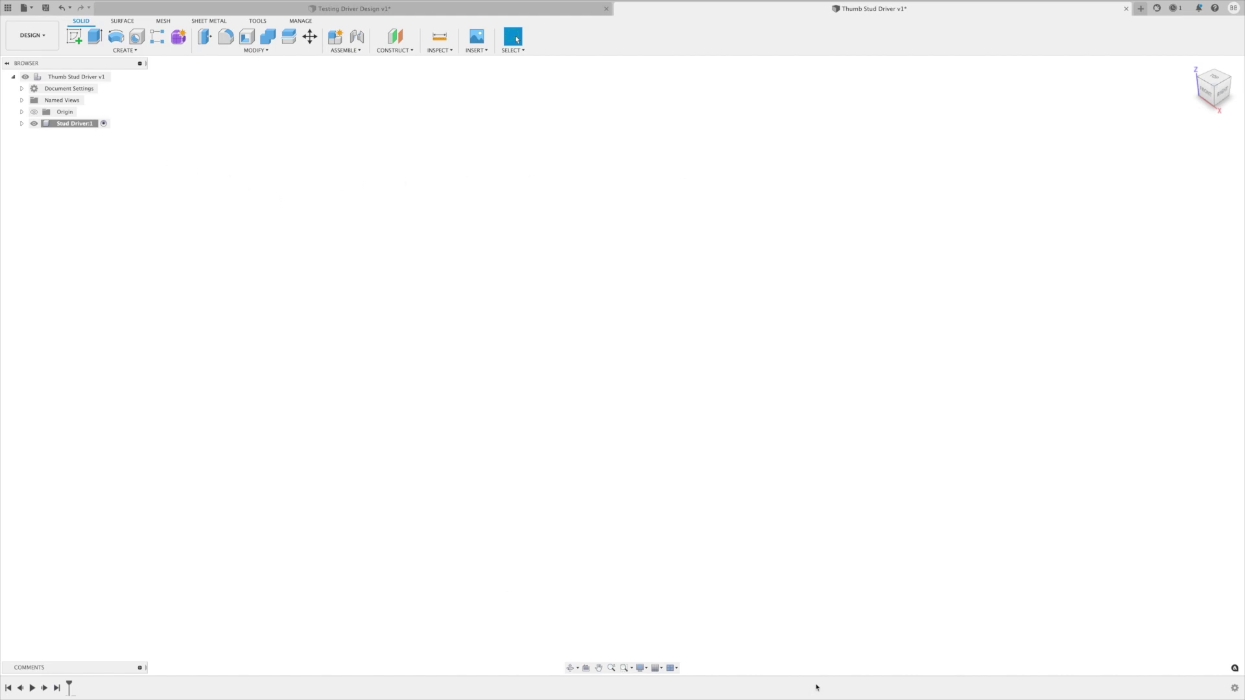
Turn on the layout grid, show the origin planes, and view the design from the front
{"action": "left_click", "coordinate": [656, 667]}
{"action": "left_click", "coordinate": [658, 610]}
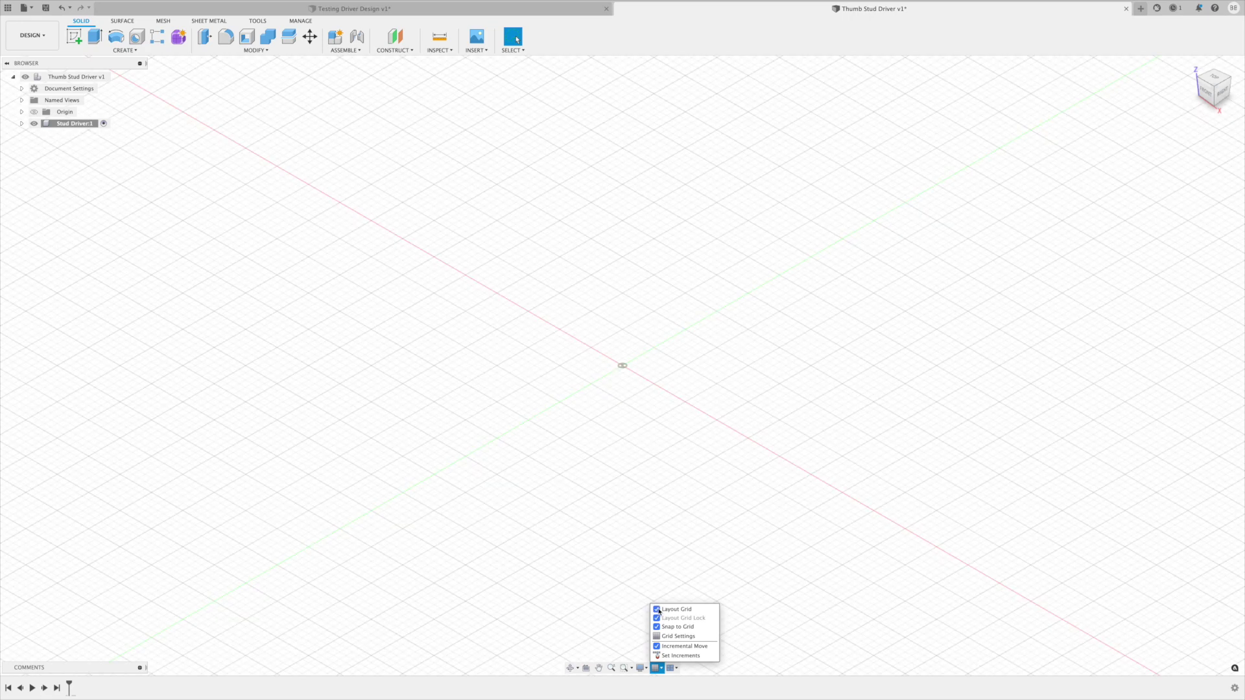
{"action": "left_click", "coordinate": [34, 112]}
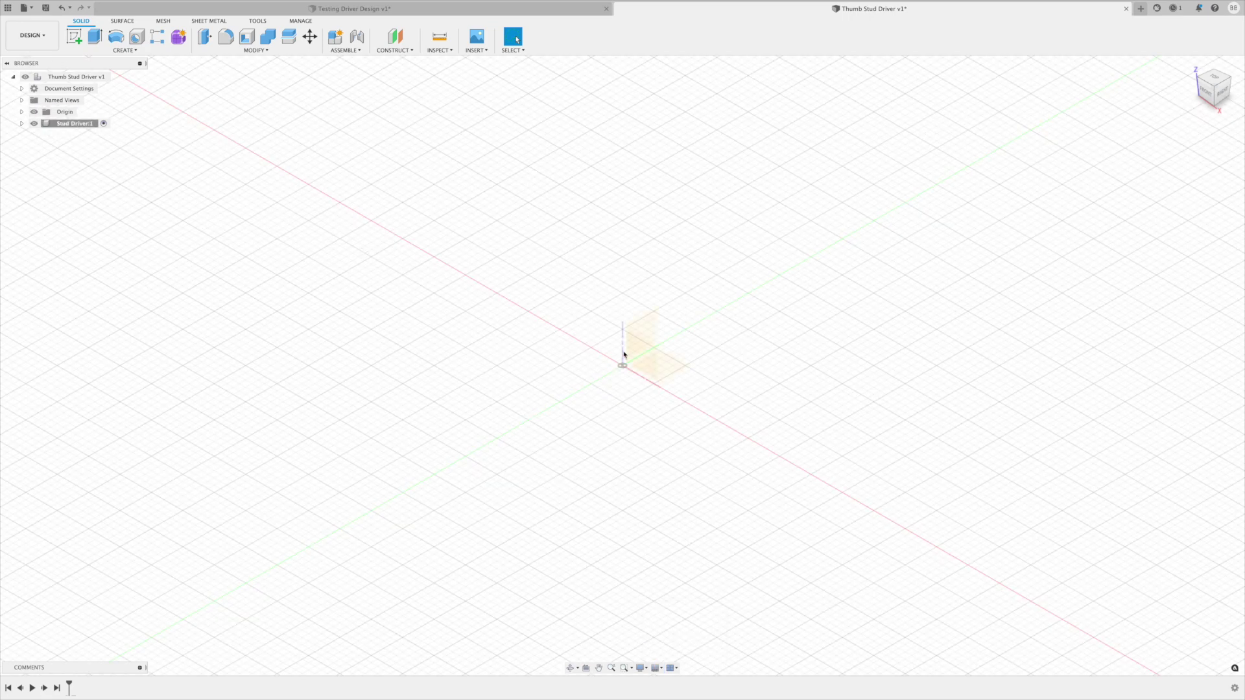
{"action": "left_click", "coordinate": [1207, 94]}
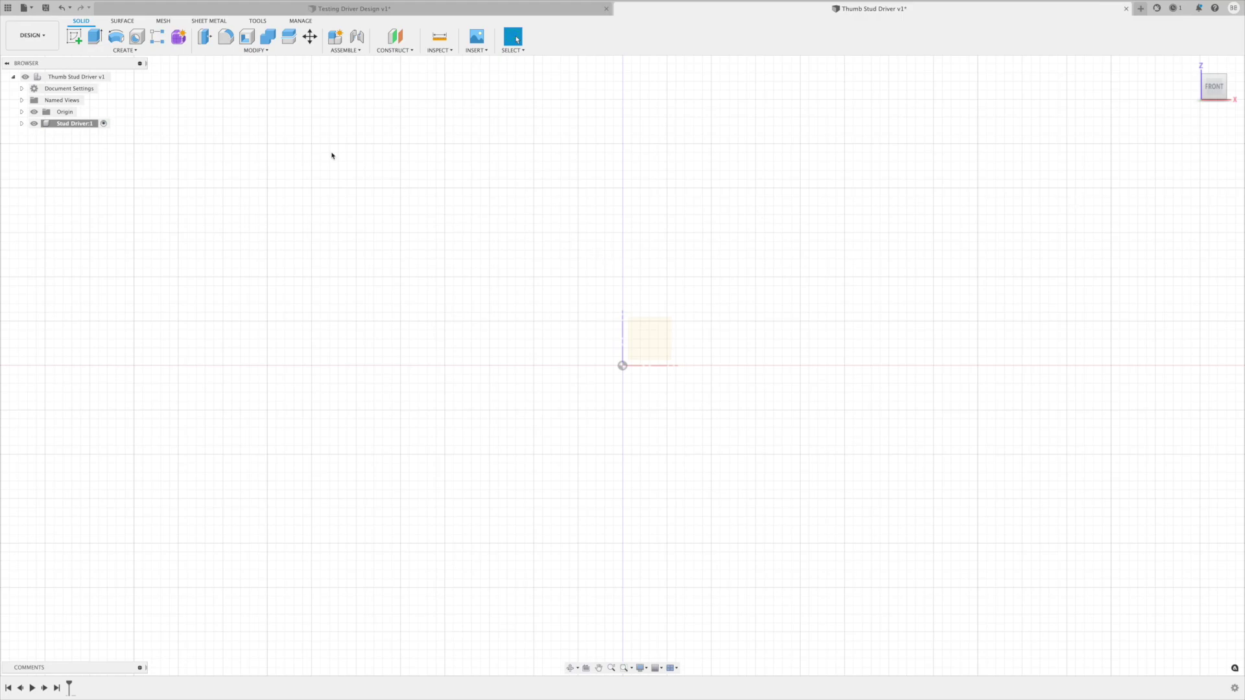
{"action": "left_click", "coordinate": [125, 50]}
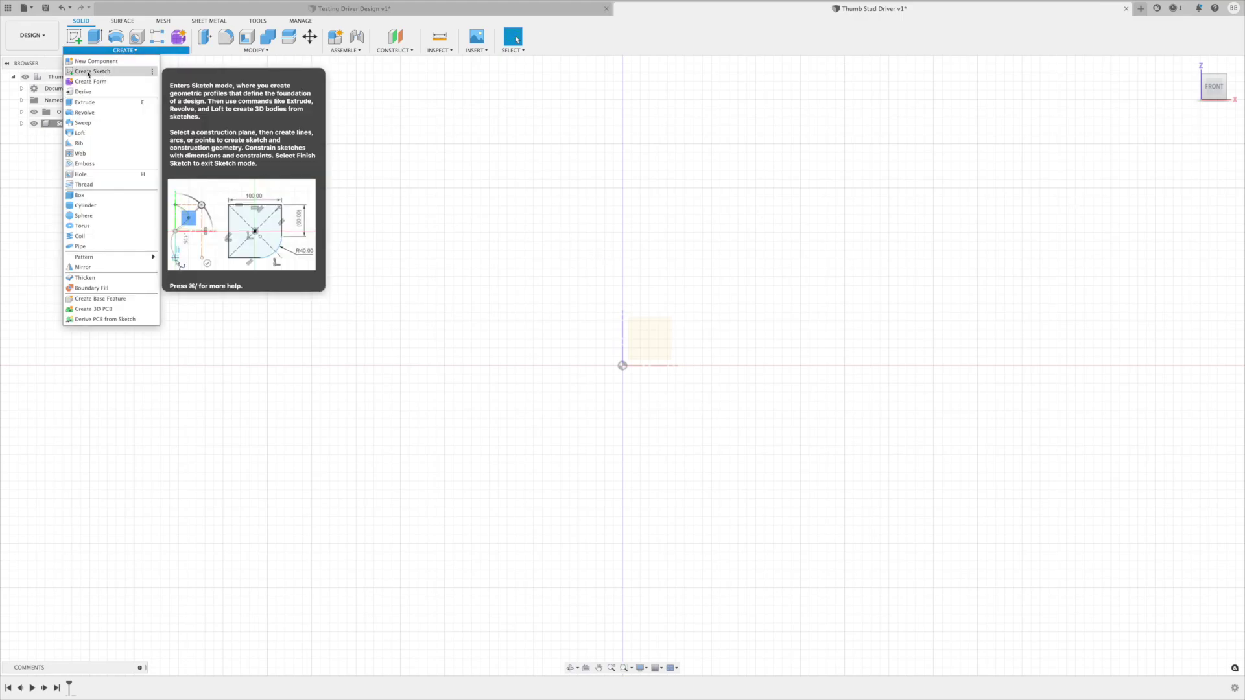
Start a sketch on the front (XZ) origin plane of the Stud Driver component
{"action": "left_click", "coordinate": [91, 71]}
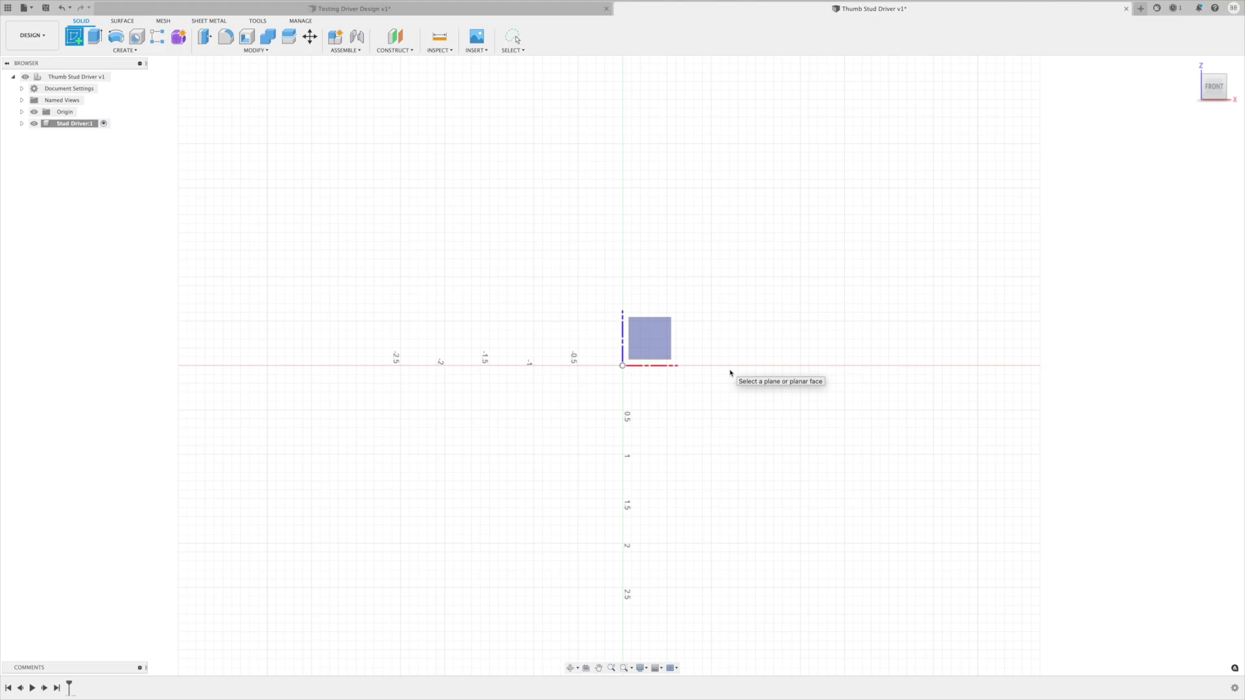
{"action": "left_click", "coordinate": [655, 362]}
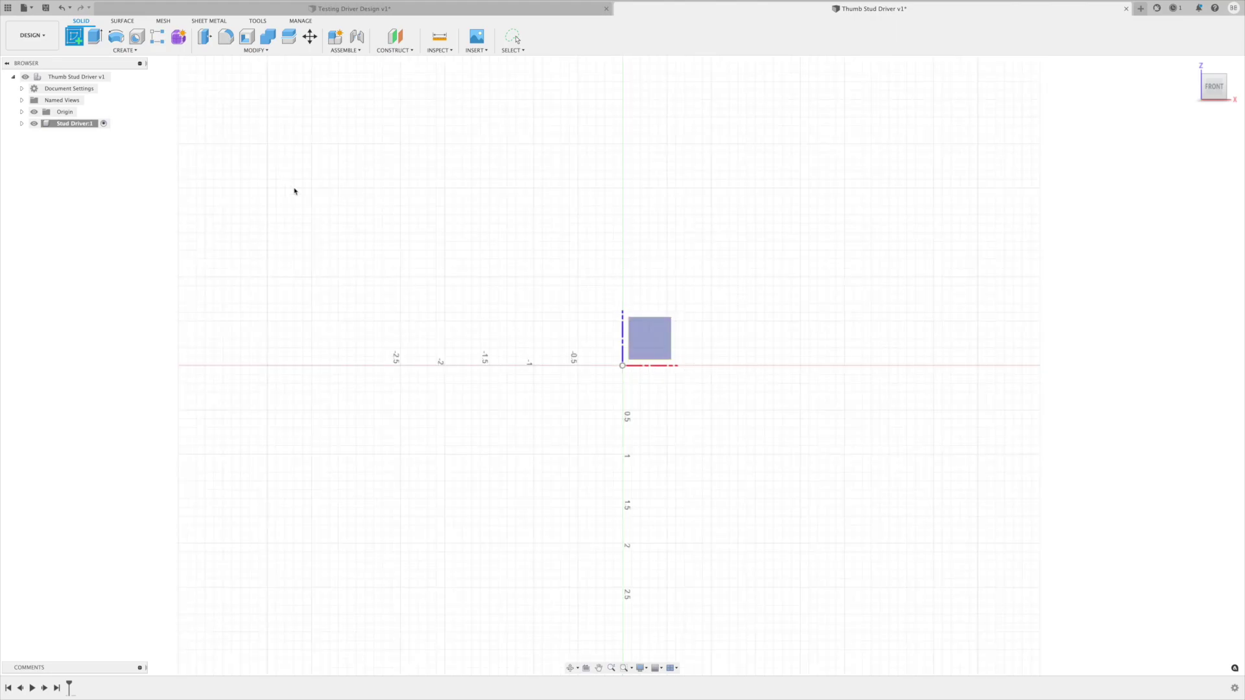
{"action": "left_click", "coordinate": [656, 341]}
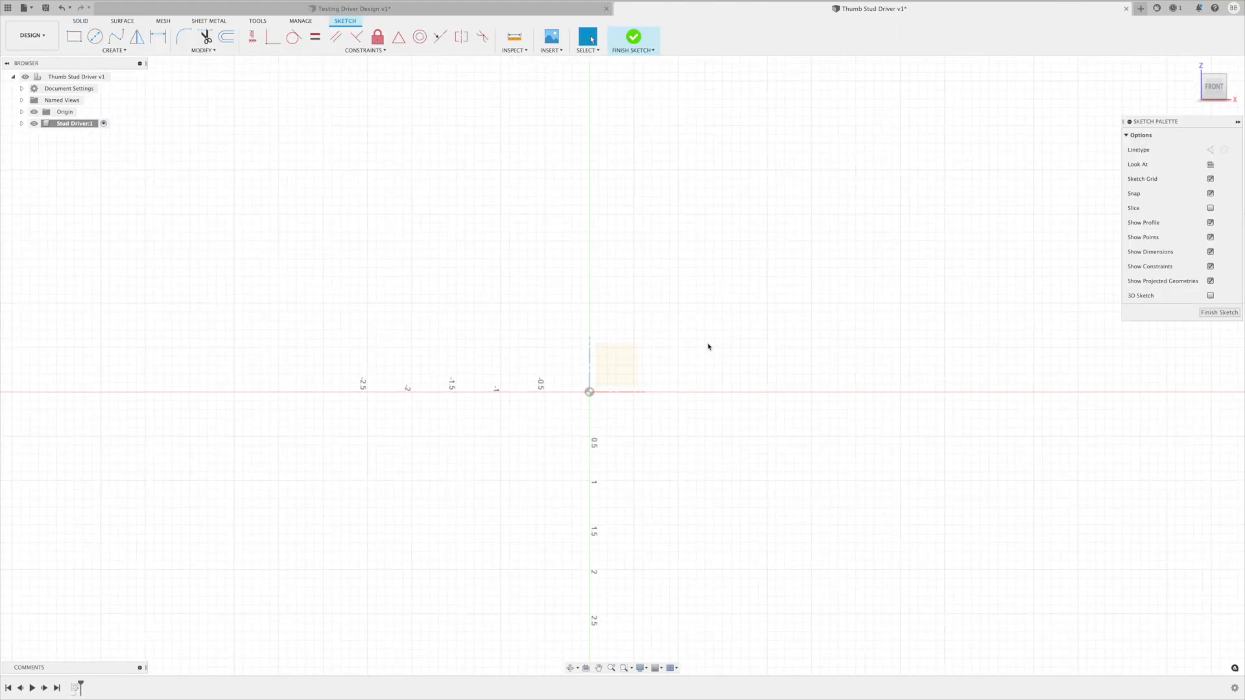
{"action": "left_click", "coordinate": [114, 50]}
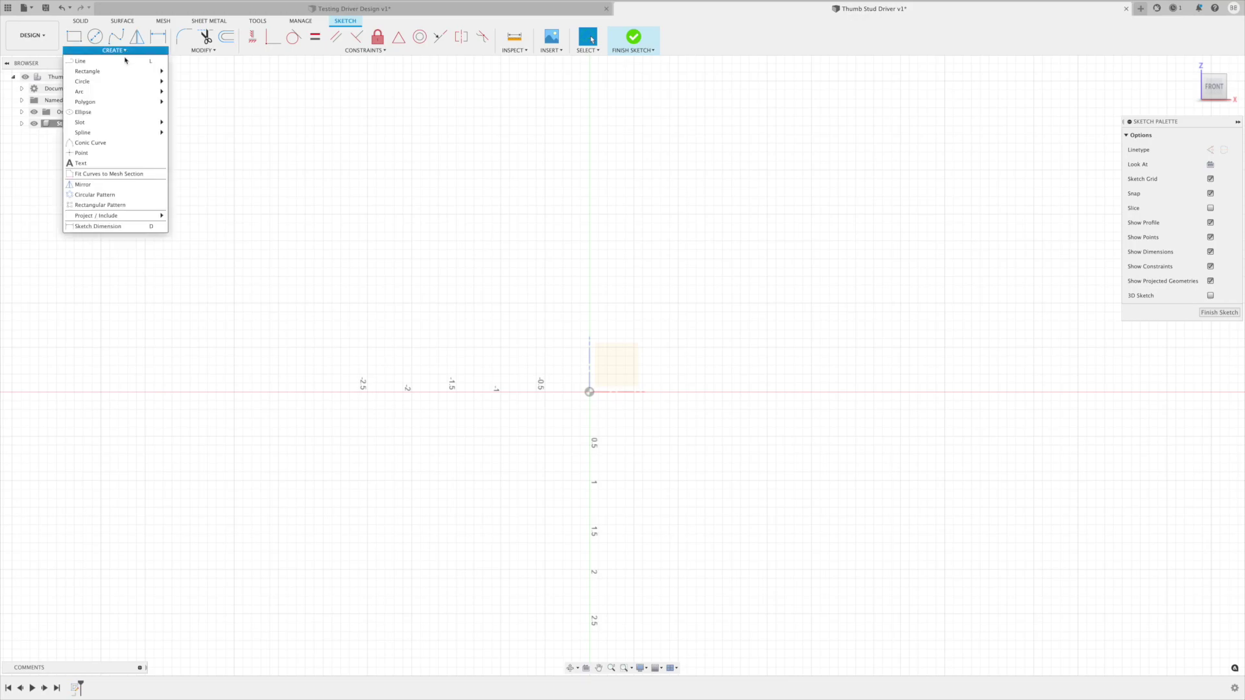
Draw a centre rectangle on the origin, 0.55 tall by 1.5 wide
{"action": "mouse_move", "coordinate": [116, 74]}
{"action": "left_click", "coordinate": [198, 91]}
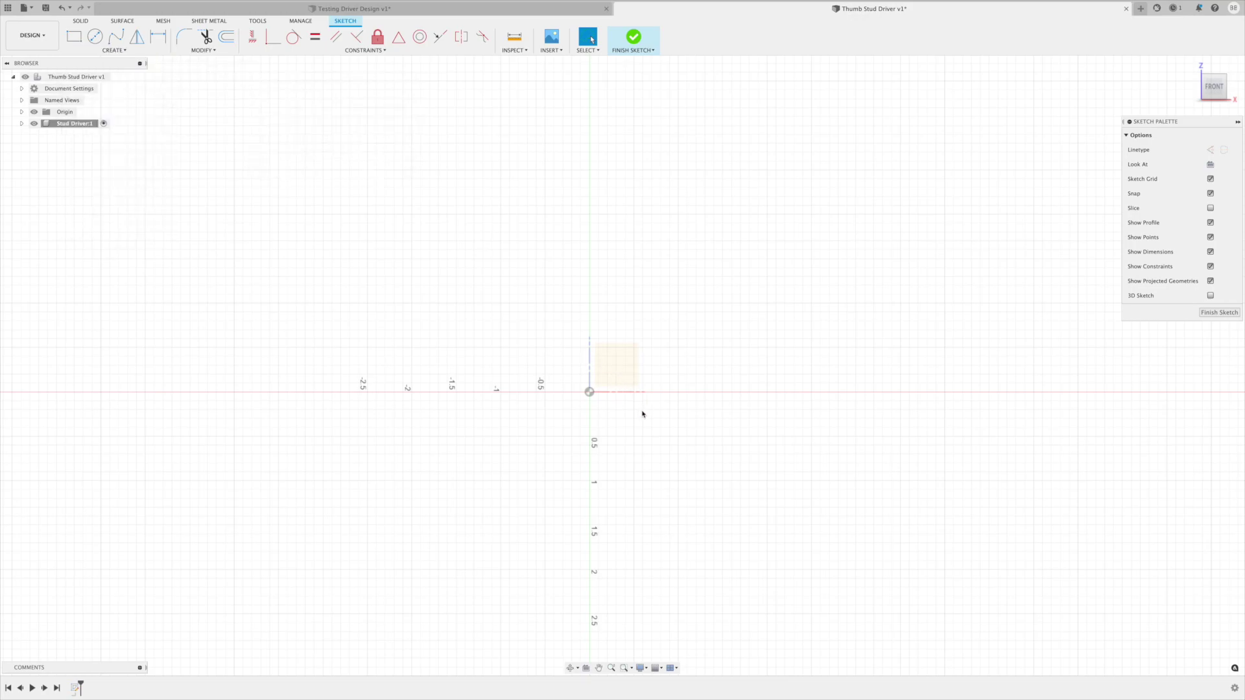
{"action": "left_click", "coordinate": [588, 391]}
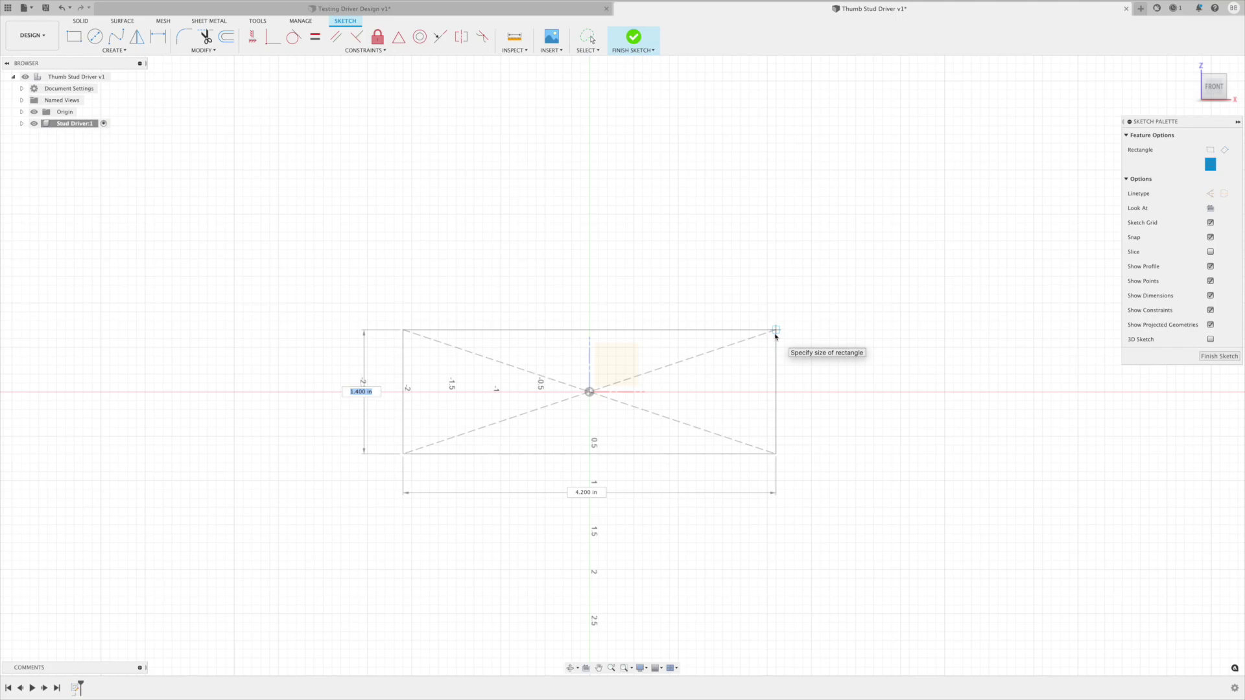
{"action": "type", "text": ".550"}
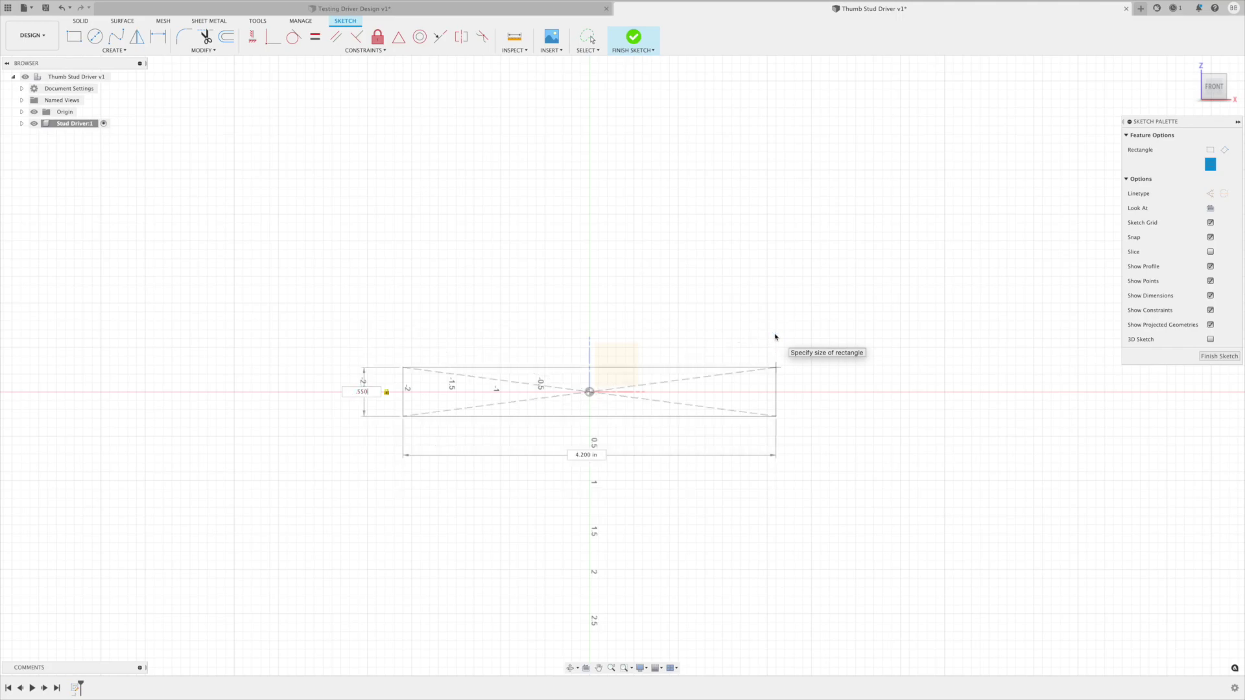
{"action": "key", "text": "Tab"}
{"action": "type", "text": "1.5"}
{"action": "key", "text": "Return"}
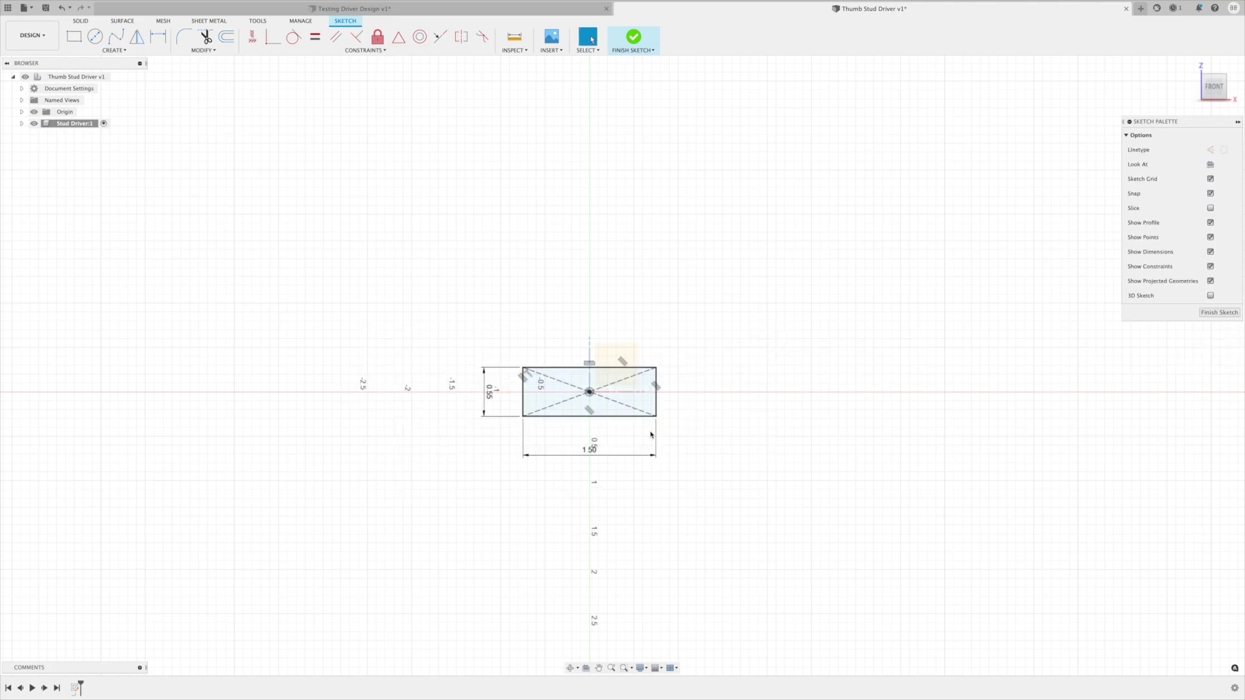
{"action": "scroll", "coordinate": [545, 355], "scroll_direction": "up", "scroll_amount": 3}
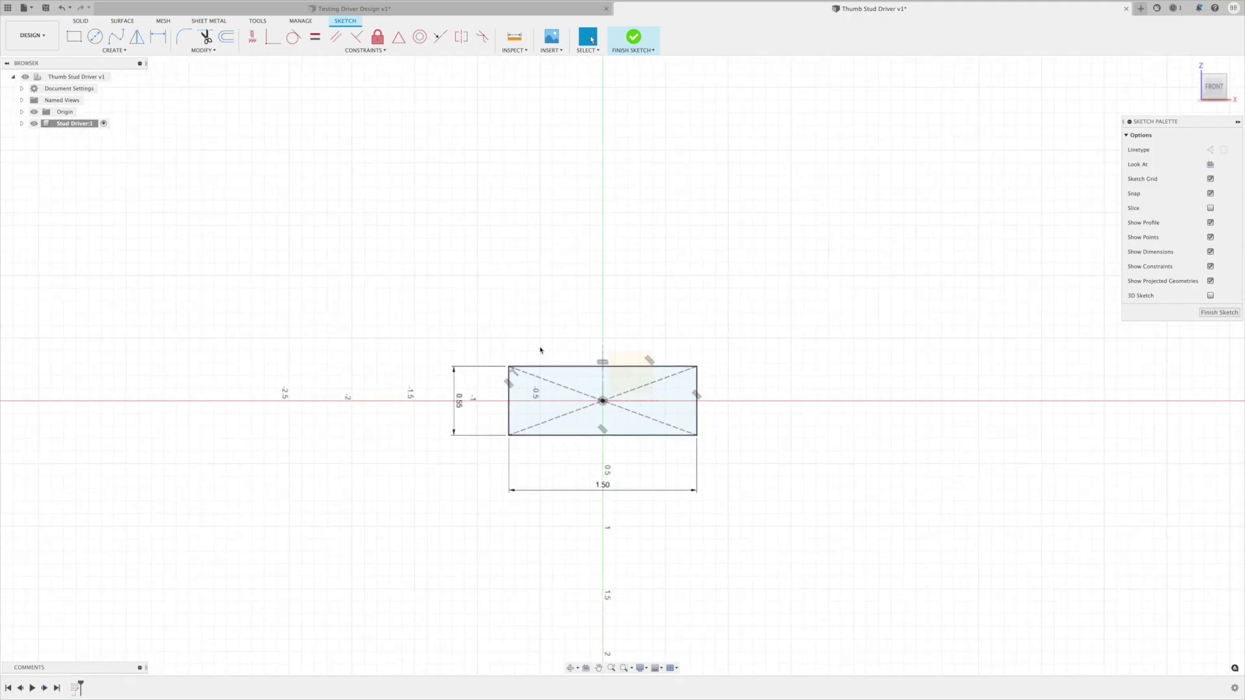
{"action": "scroll", "coordinate": [675, 531], "scroll_direction": "up", "scroll_amount": 5}
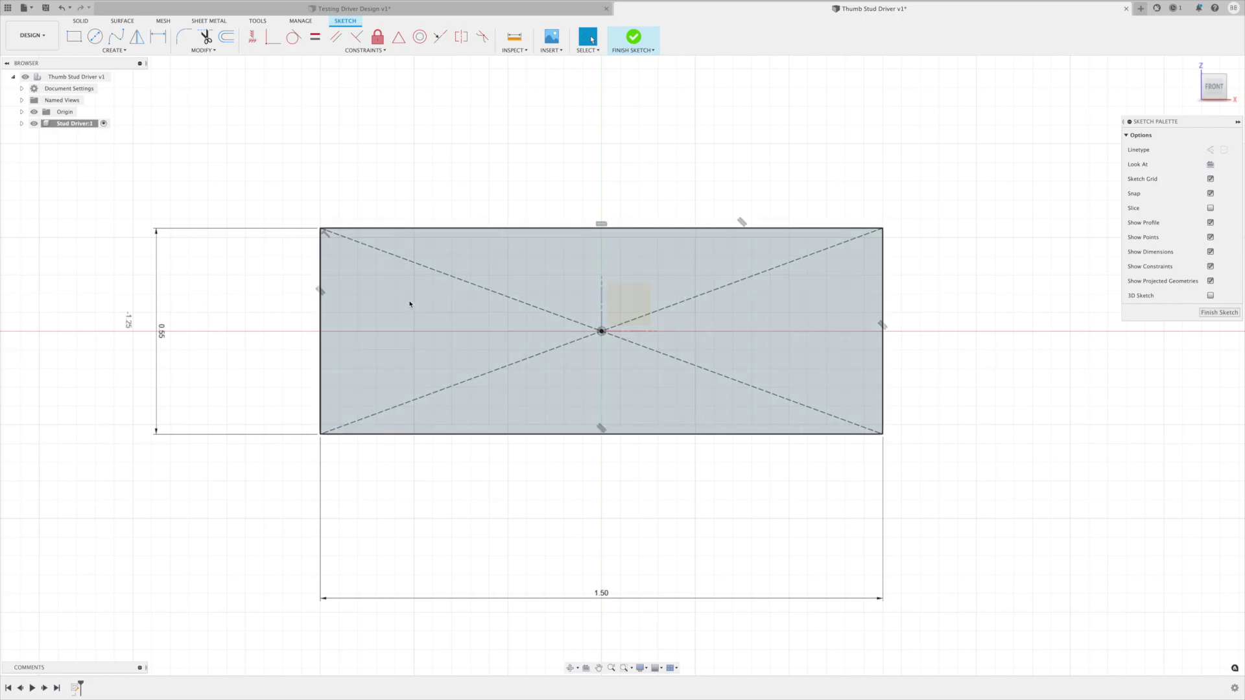
Place sketch points on the rectangle's left edge and on its upper and lower diagonals
{"action": "left_click", "coordinate": [114, 50]}
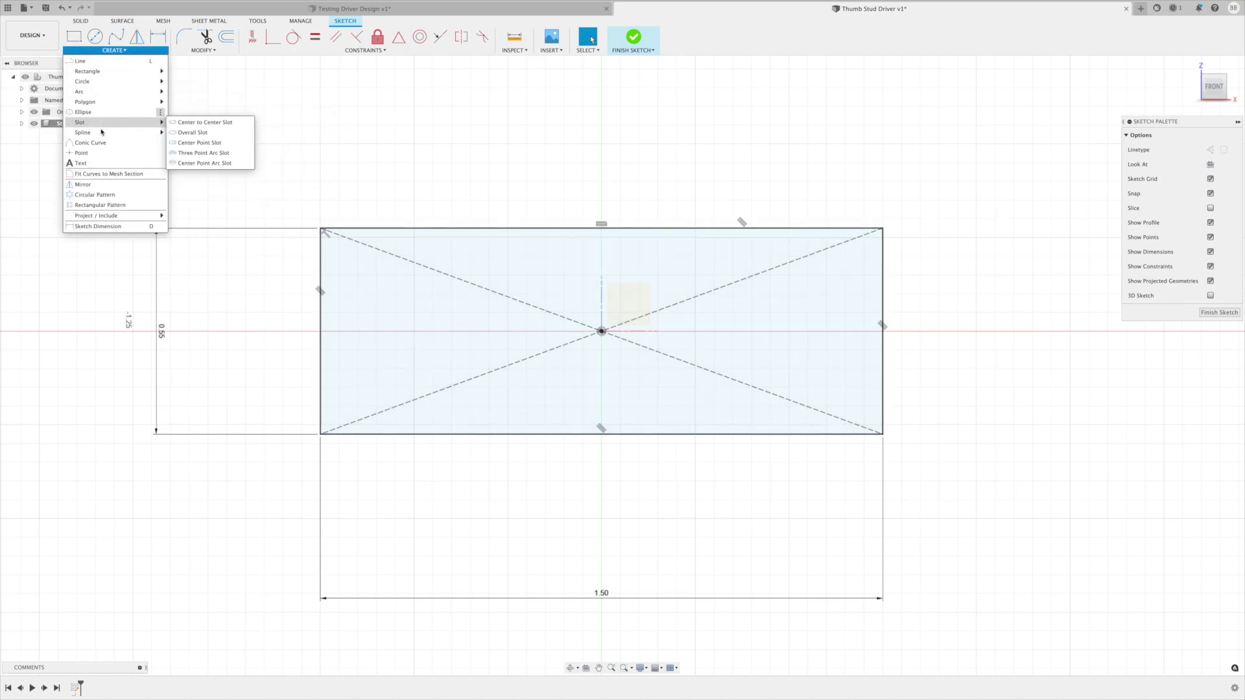
{"action": "left_click", "coordinate": [75, 156]}
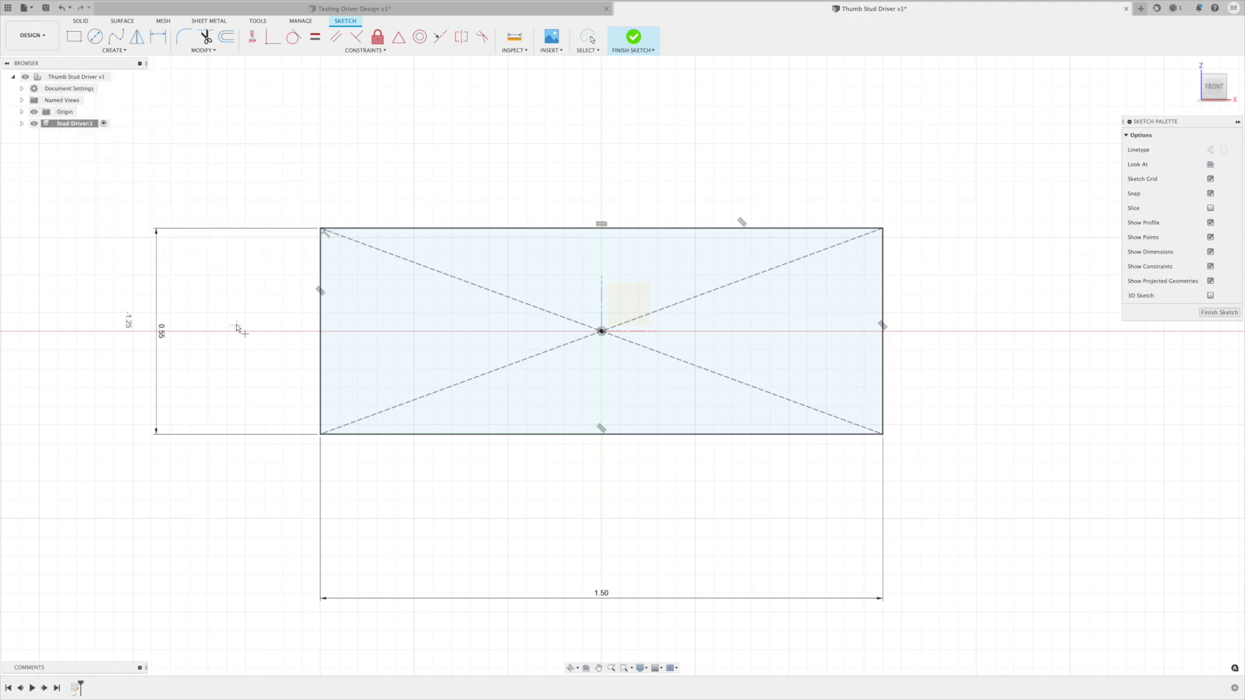
{"action": "left_click", "coordinate": [320, 350]}
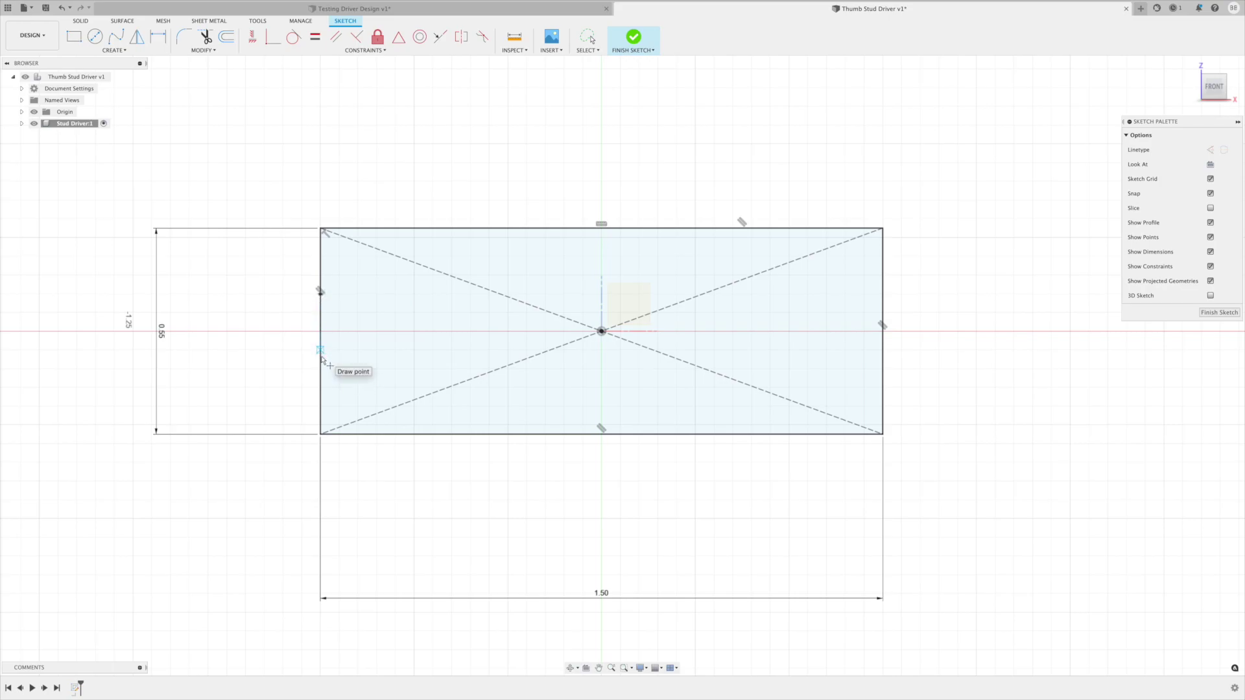
{"action": "left_click", "coordinate": [320, 368]}
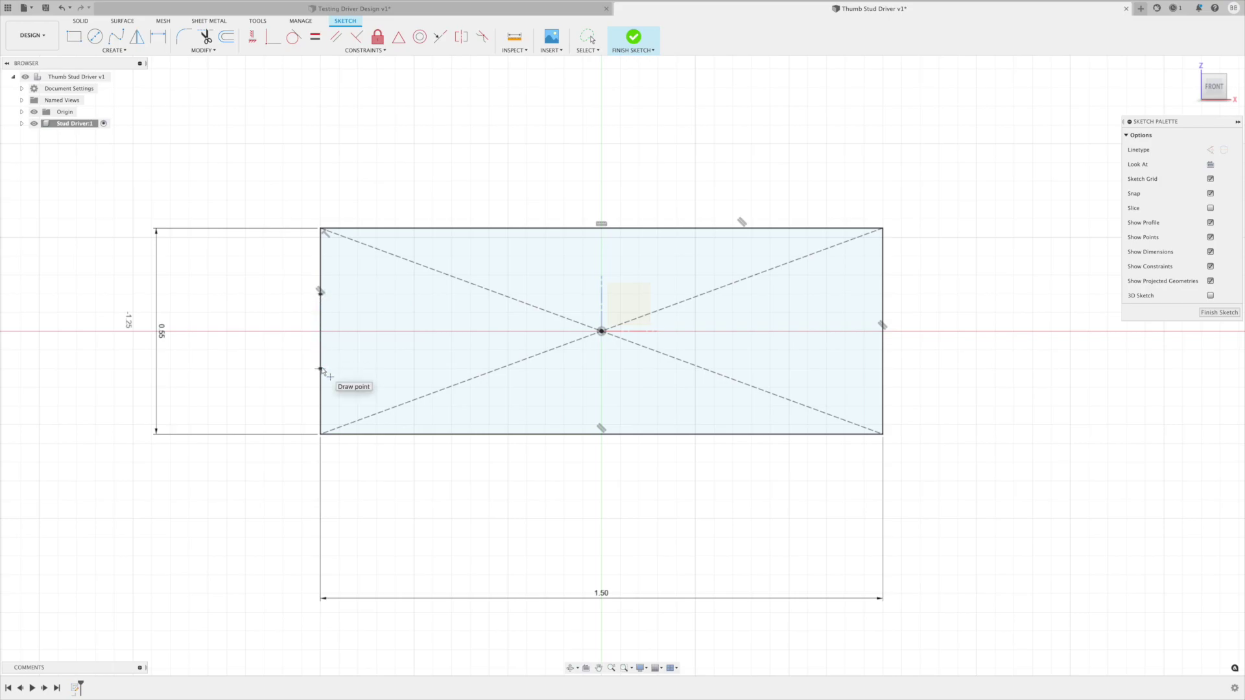
{"action": "left_click", "coordinate": [488, 294]}
{"action": "left_click", "coordinate": [489, 368]}
Add points at every edge midpoint and near both right corners on the top and bottom edges
{"action": "left_click", "coordinate": [601, 228]}
{"action": "left_click", "coordinate": [827, 228]}
{"action": "left_click", "coordinate": [602, 434]}
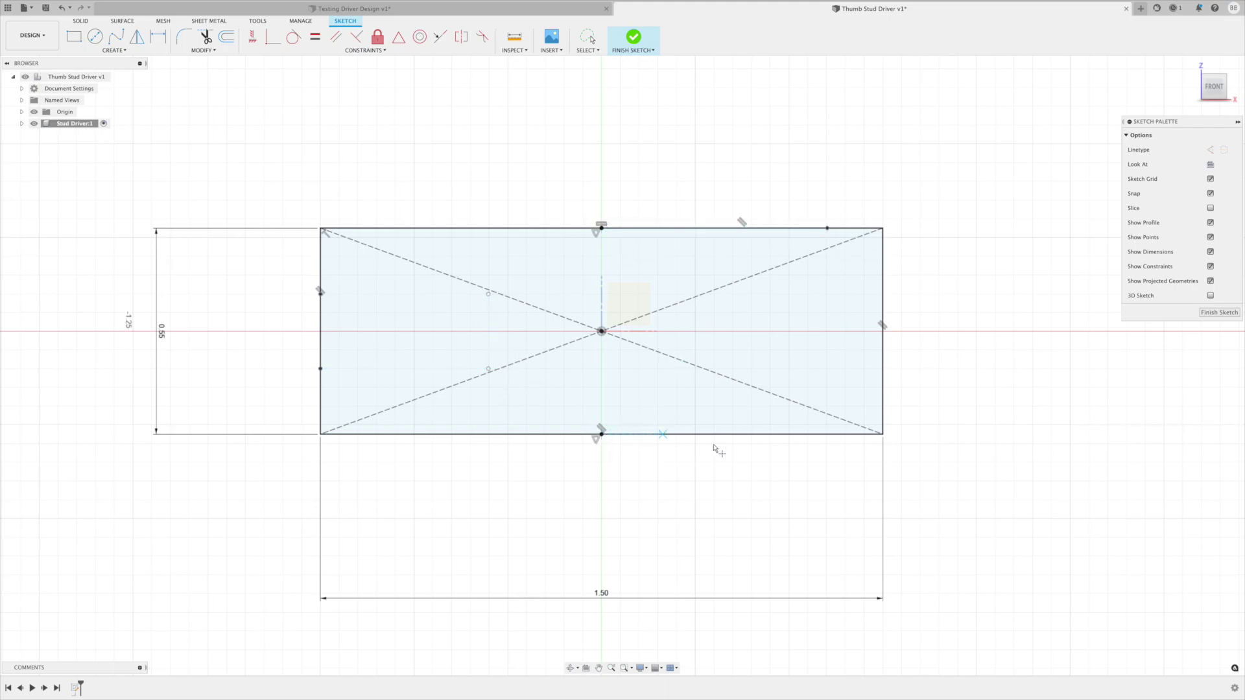
{"action": "left_click", "coordinate": [826, 434]}
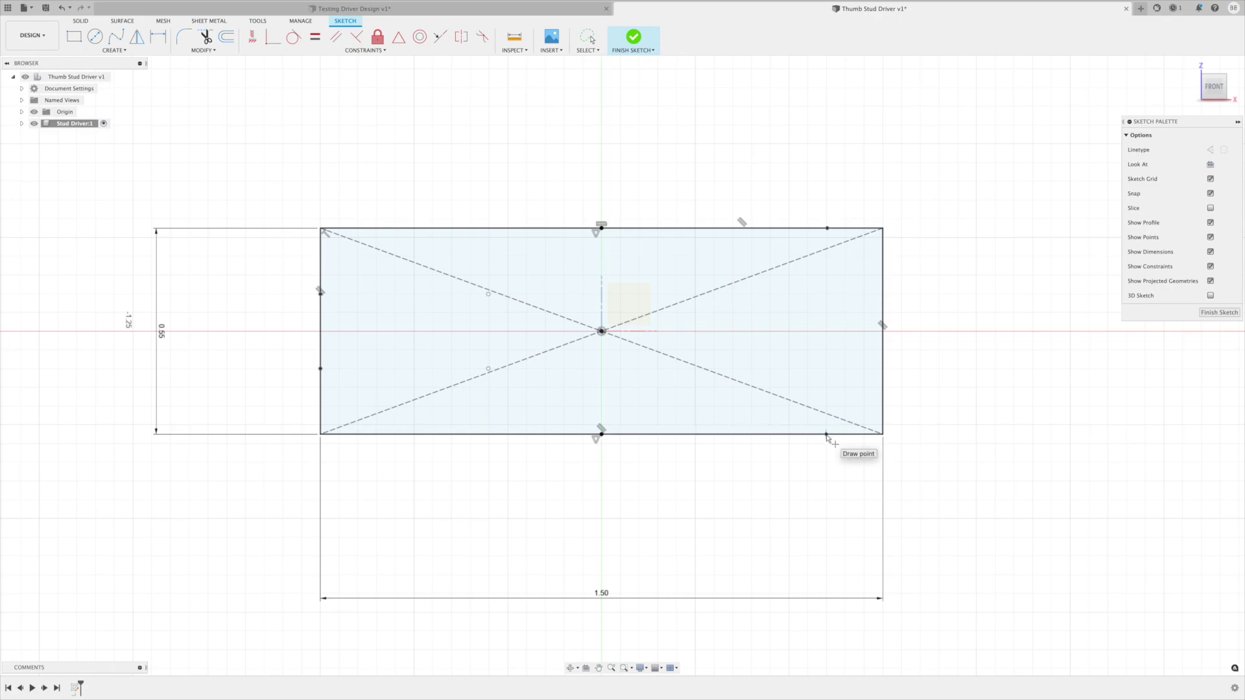
{"action": "left_click", "coordinate": [881, 331]}
{"action": "left_click", "coordinate": [321, 332]}
{"action": "key", "text": "Escape"}
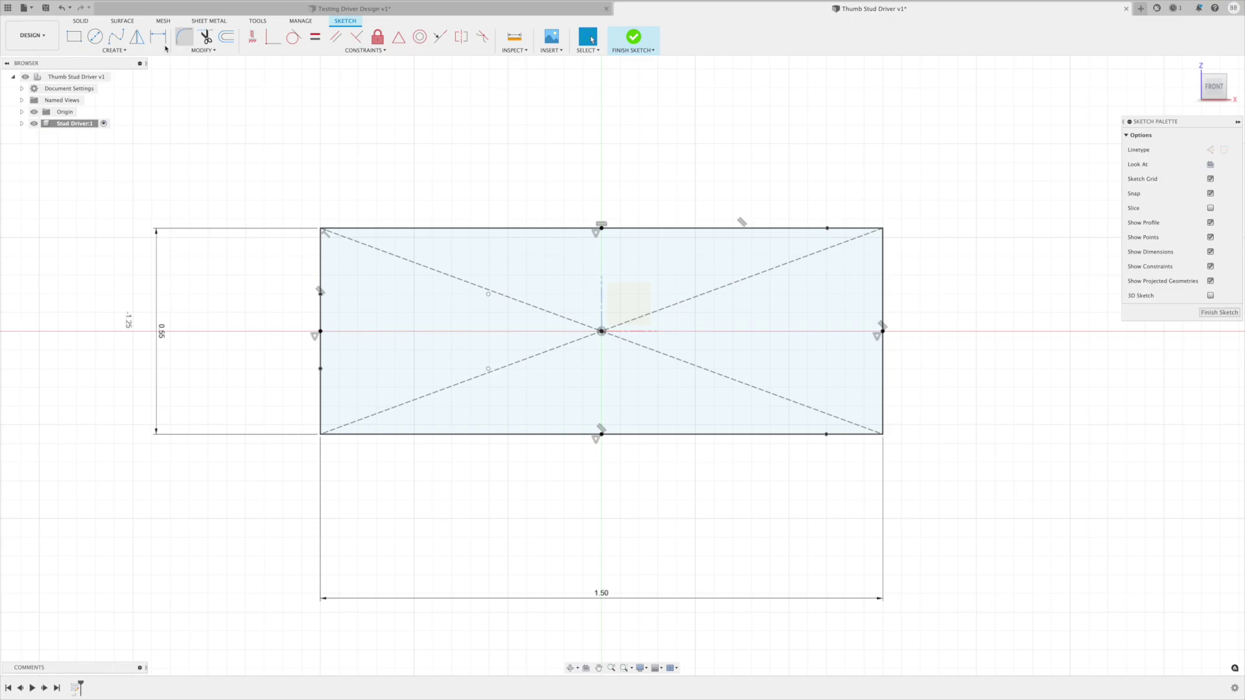
{"action": "left_click", "coordinate": [114, 50]}
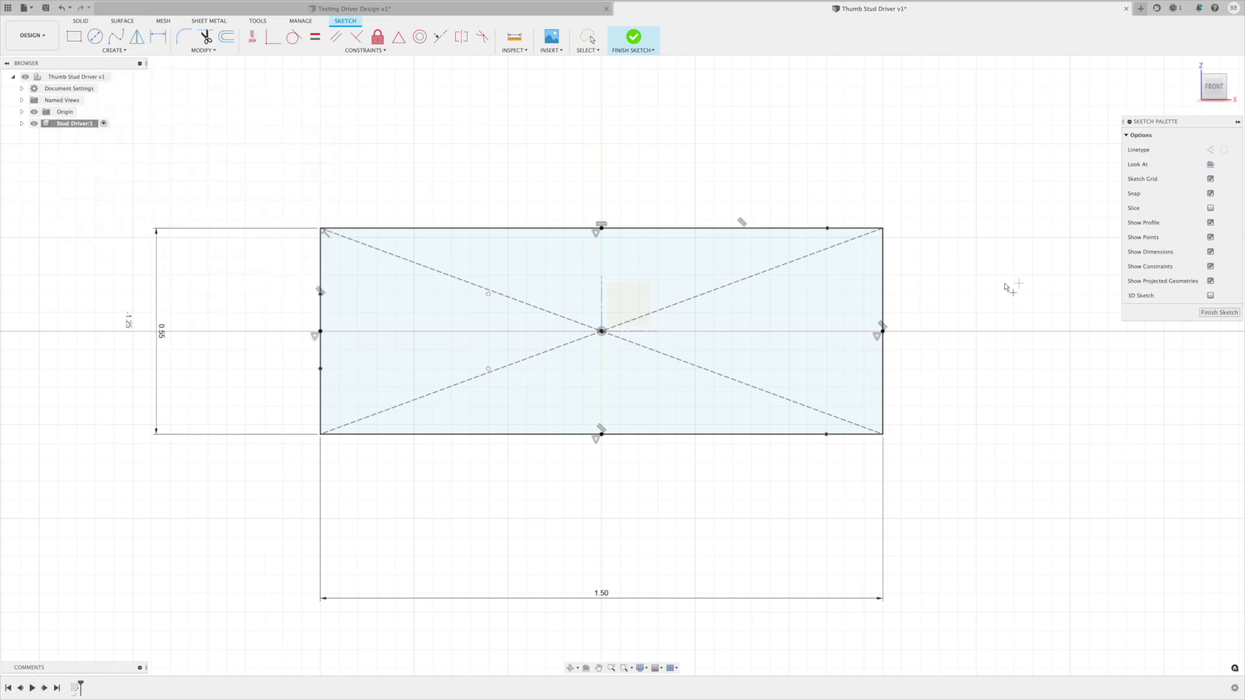
Add two more sketch points on the rectangle's right edge
{"action": "left_click", "coordinate": [882, 270]}
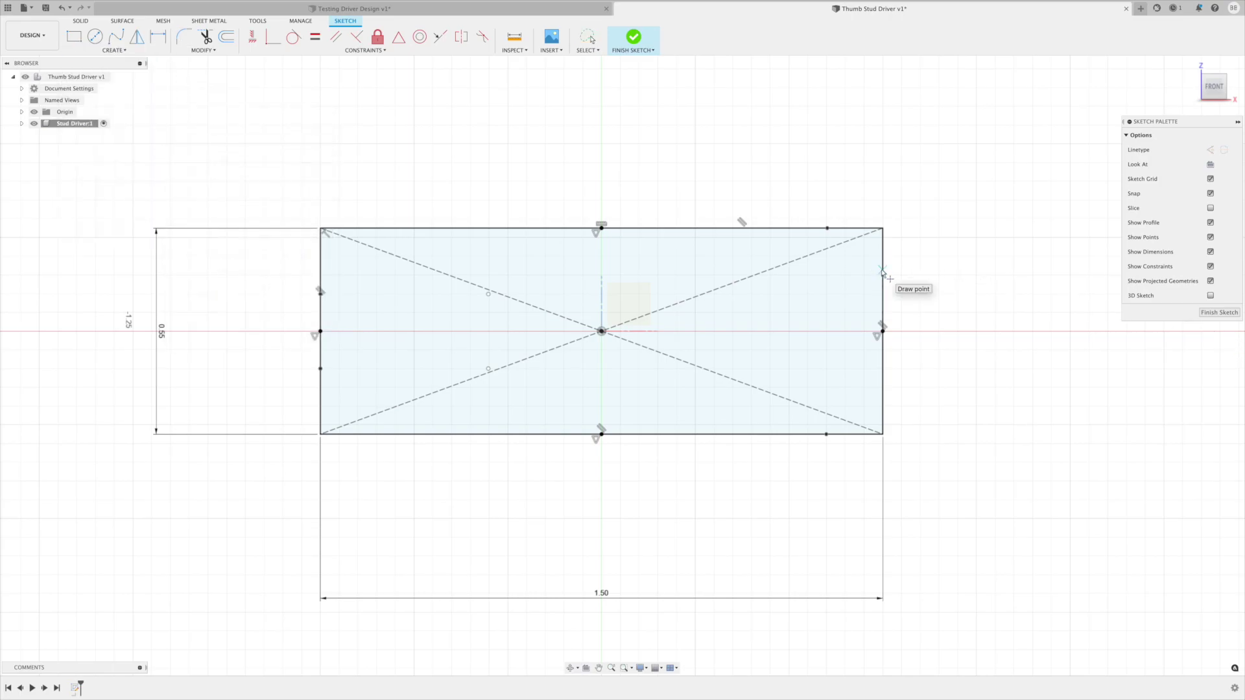
{"action": "left_click", "coordinate": [882, 393]}
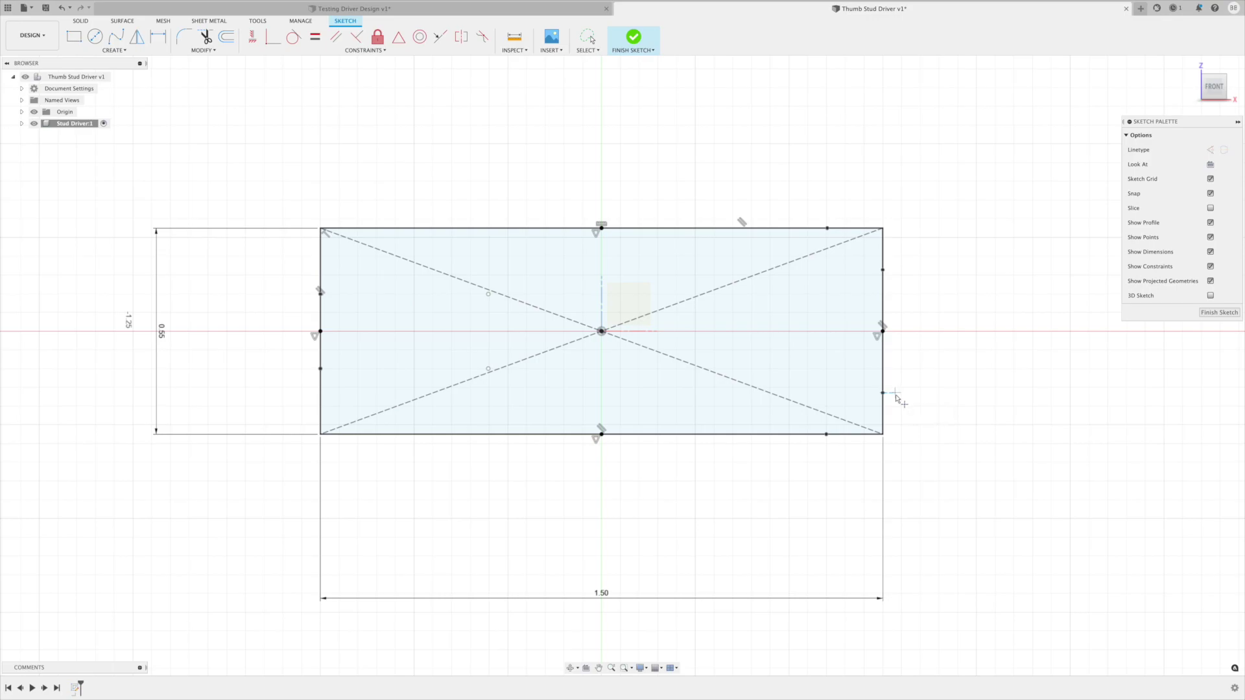
{"action": "key", "text": "Escape"}
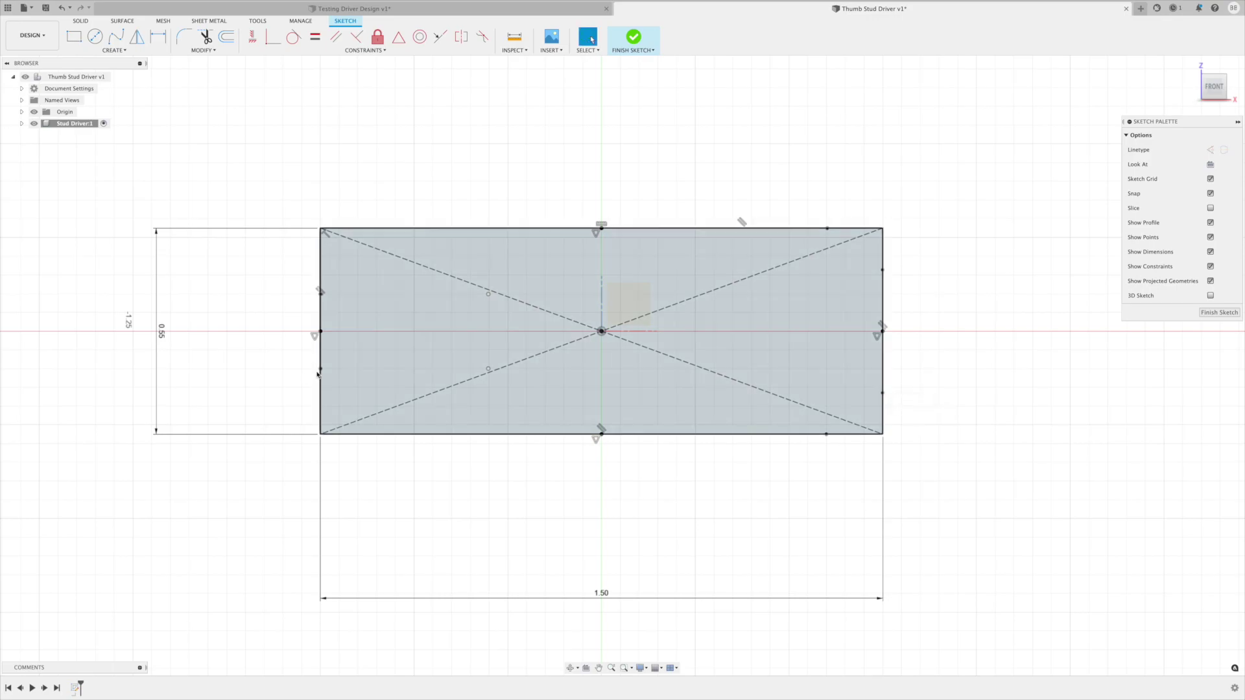
Dimension the left-edge points 0.155 above and below the centre point
{"action": "key", "text": "d"}
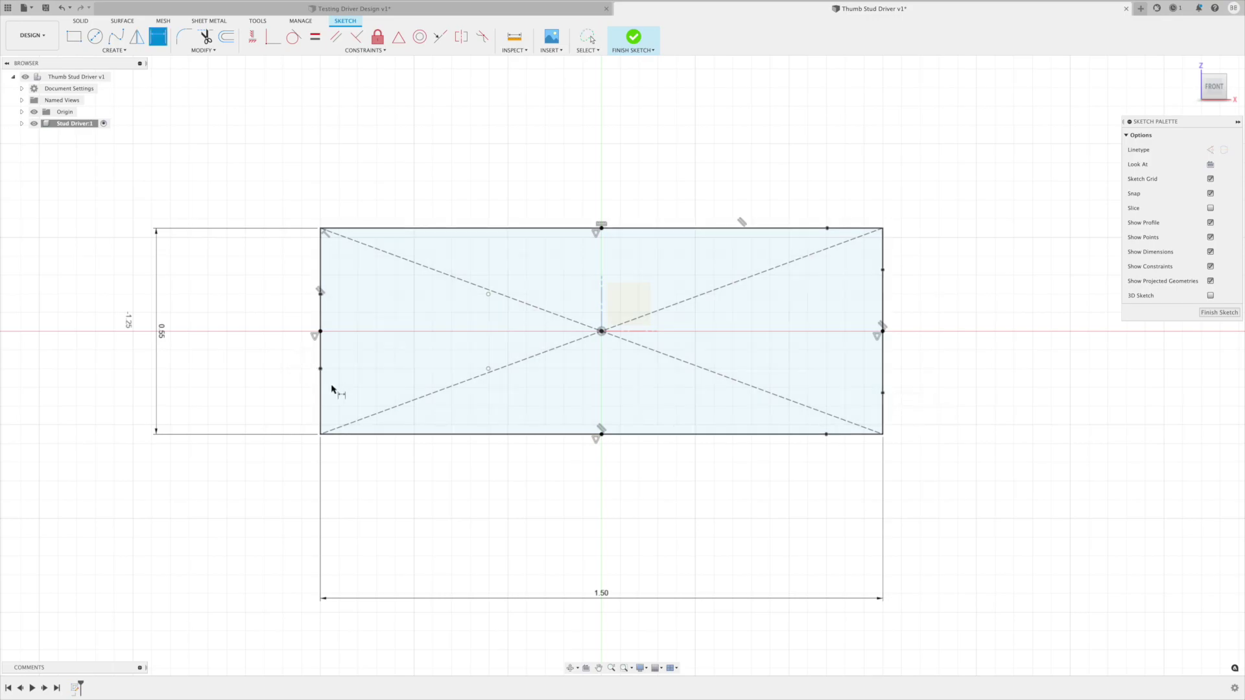
{"action": "left_click", "coordinate": [320, 369]}
{"action": "left_click", "coordinate": [320, 331]}
{"action": "left_click", "coordinate": [261, 349]}
{"action": "type", "text": "0.155"}
{"action": "key", "text": "Return"}
{"action": "left_click", "coordinate": [320, 330]}
{"action": "left_click", "coordinate": [320, 293]}
{"action": "left_click", "coordinate": [258, 307]}
{"action": "type", "text": "0.155"}
{"action": "key", "text": "Return"}
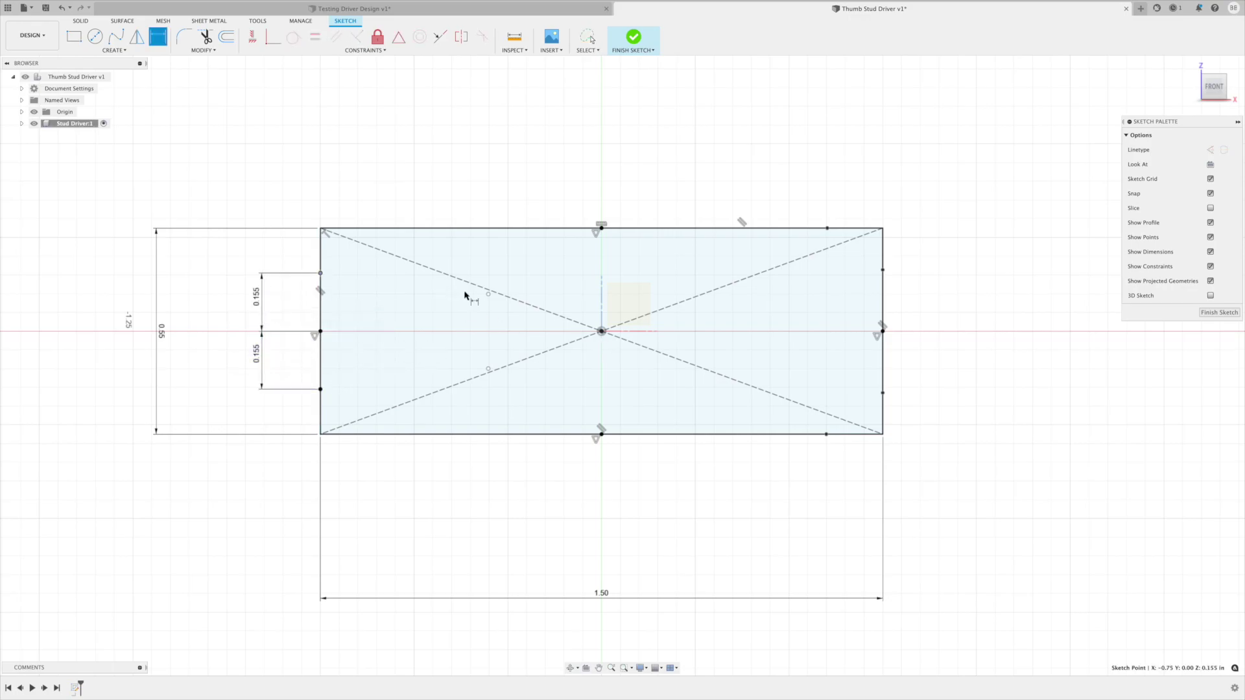
Dimension the upper and lower inner points 0.50 from the left edge
{"action": "left_click", "coordinate": [488, 295]}
{"action": "left_click", "coordinate": [320, 253]}
{"action": "left_click", "coordinate": [403, 185]}
{"action": "type", "text": "0.5"}
{"action": "key", "text": "Return"}
{"action": "left_click", "coordinate": [488, 369]}
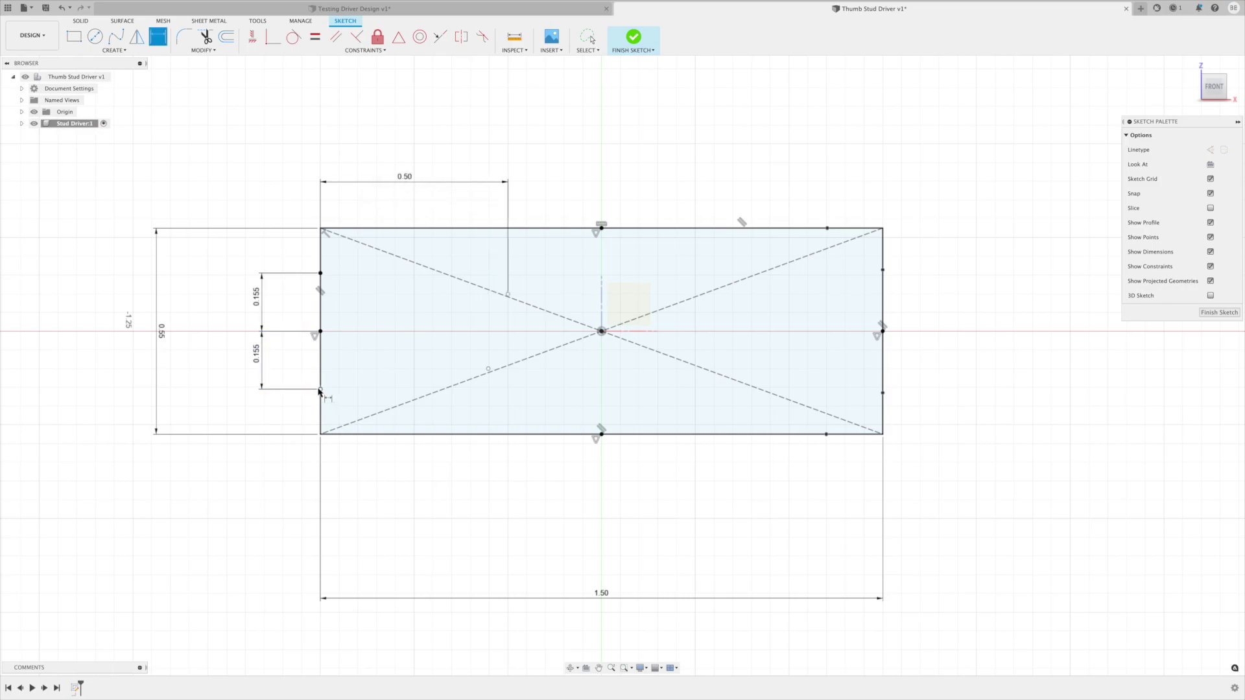
{"action": "left_click", "coordinate": [320, 392]}
{"action": "left_click", "coordinate": [405, 474]}
{"action": "type", "text": "0.5"}
{"action": "key", "text": "Return"}
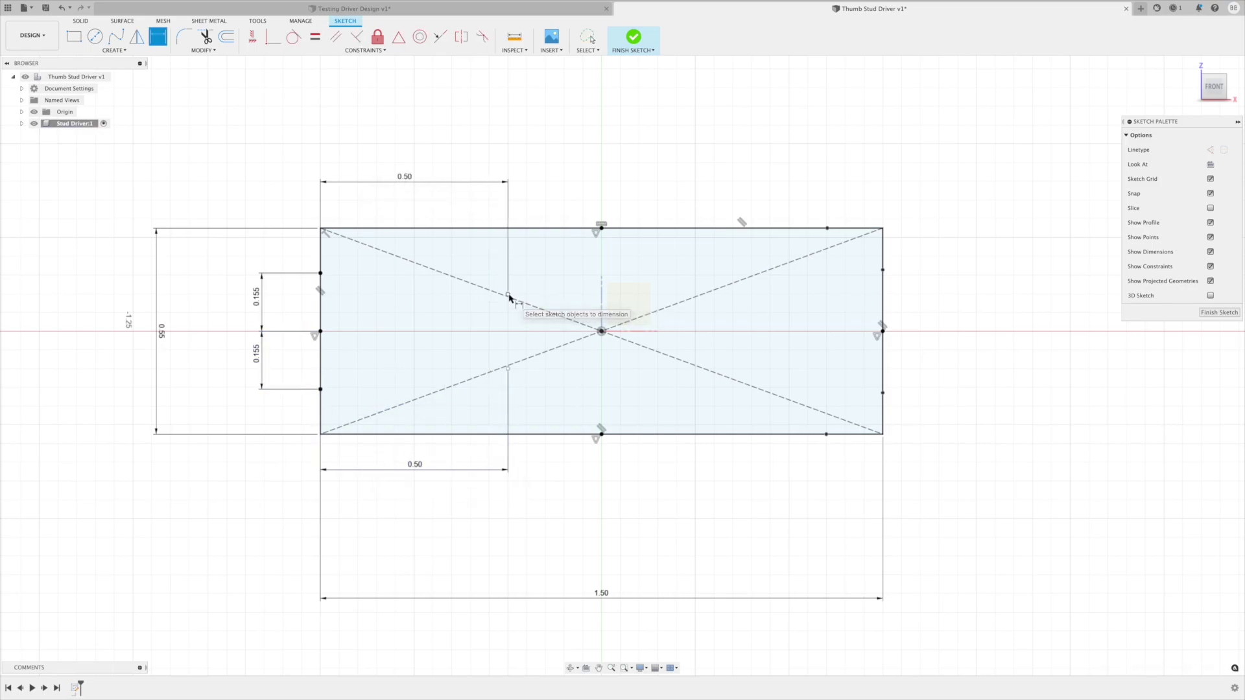
Constrain each inner point horizontal with its matching left-edge point
{"action": "left_click", "coordinate": [363, 50]}
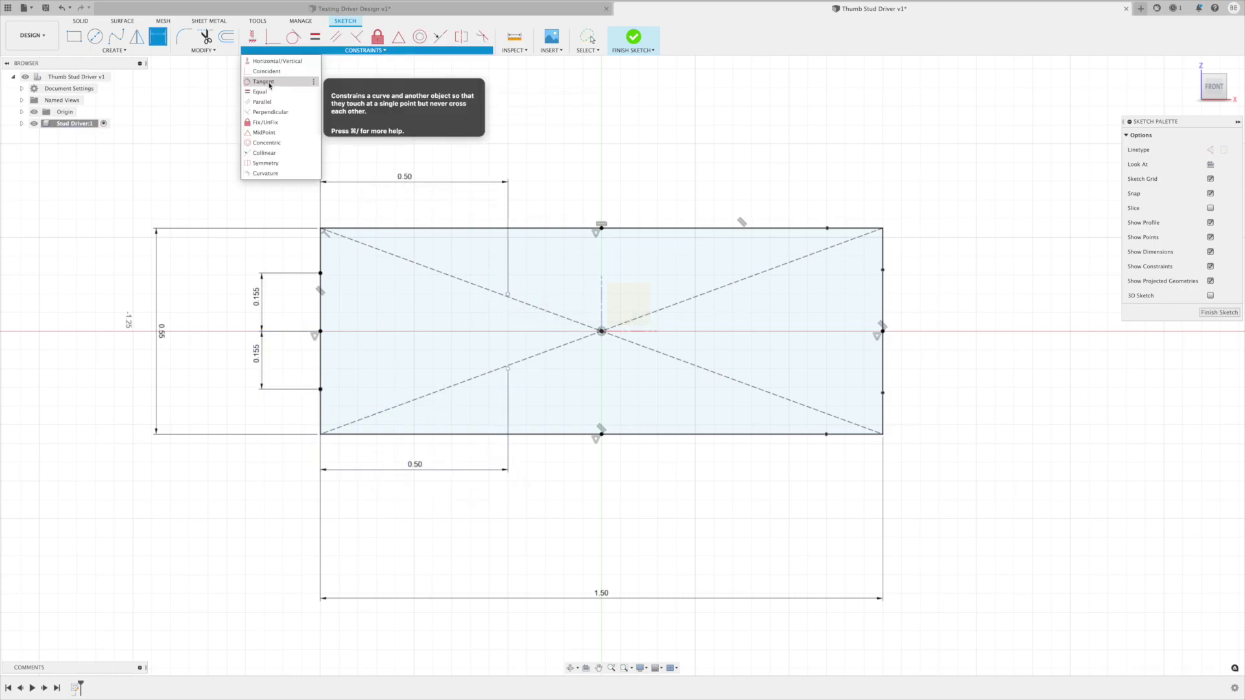
{"action": "left_click", "coordinate": [272, 63]}
{"action": "left_click", "coordinate": [321, 273]}
{"action": "left_click", "coordinate": [508, 294]}
{"action": "left_click", "coordinate": [321, 389]}
{"action": "left_click", "coordinate": [508, 368]}
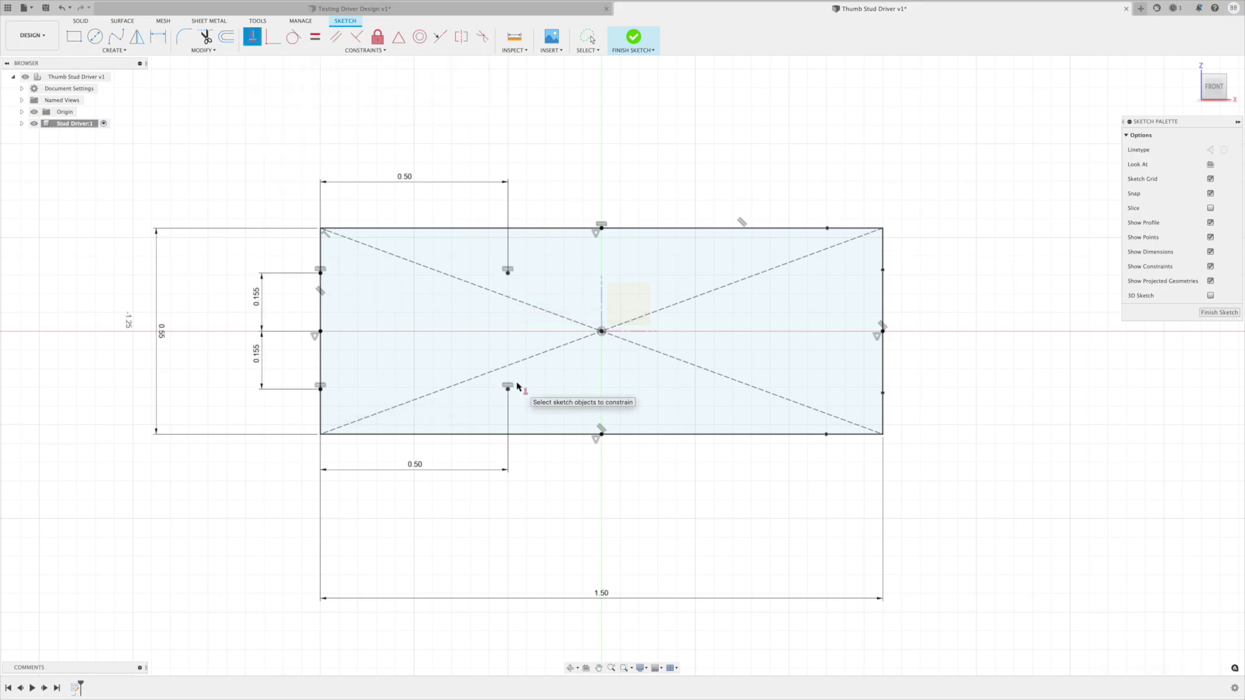
{"action": "key", "text": "Escape"}
Add the upper inner point to top midpoint distance as a driven 0.25 dimension
{"action": "key", "text": "d"}
{"action": "left_click", "coordinate": [508, 272]}
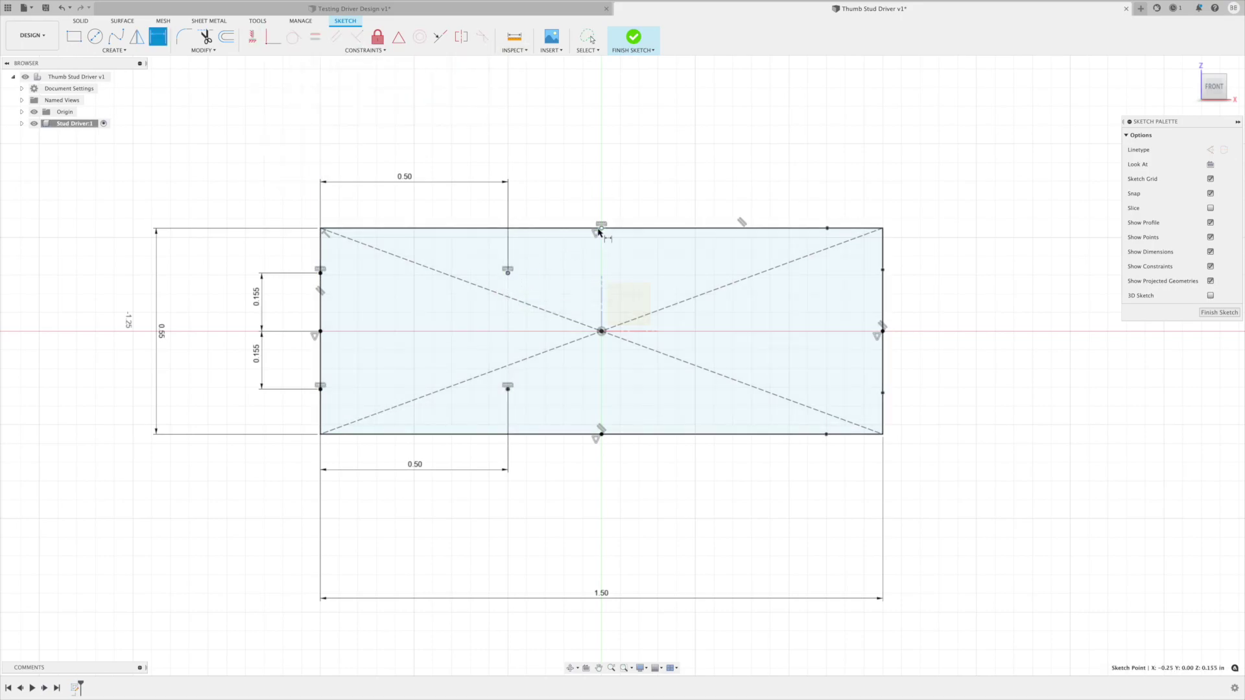
{"action": "left_click", "coordinate": [602, 227]}
{"action": "left_click", "coordinate": [559, 184]}
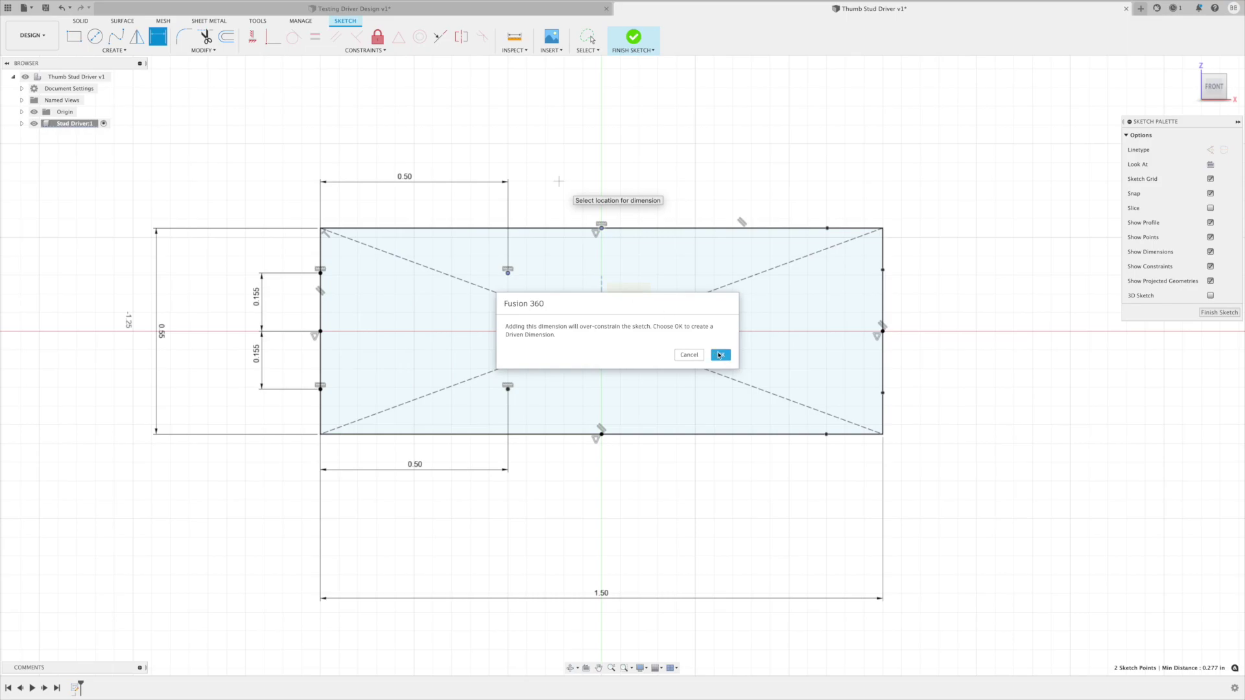
{"action": "left_click", "coordinate": [720, 354]}
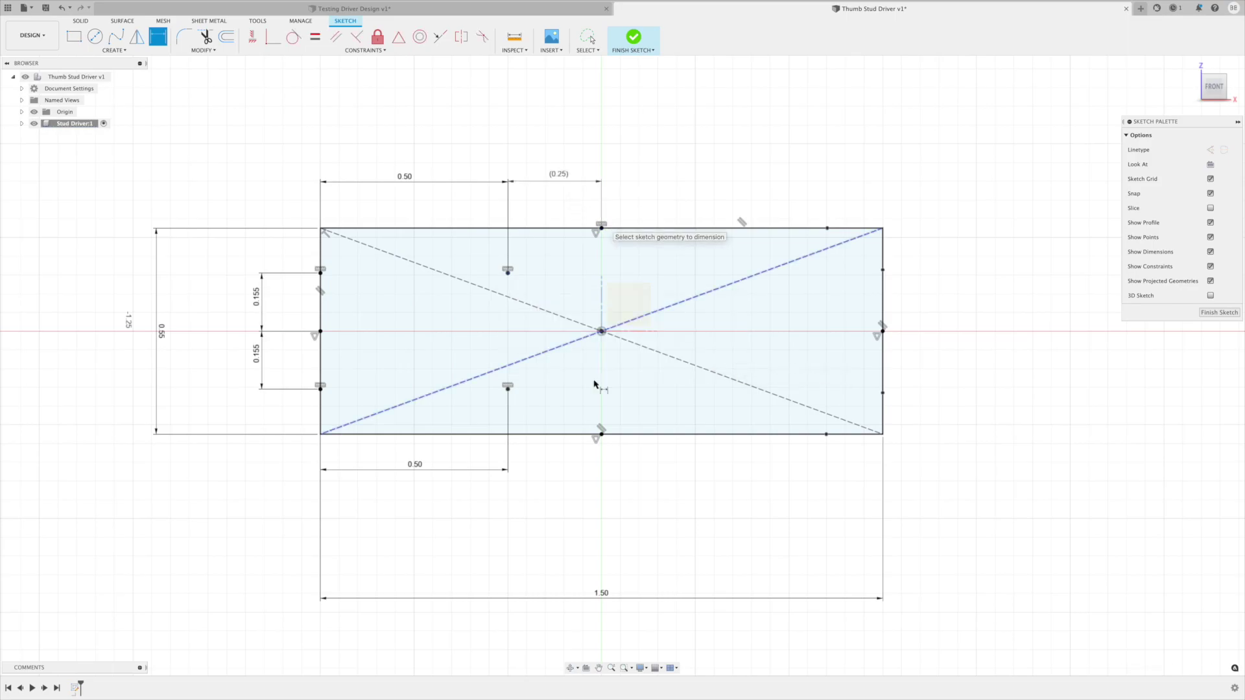
Dimension the points near the top-right corner 0.15 from it, on top and right edges
{"action": "left_click", "coordinate": [827, 229]}
{"action": "left_click", "coordinate": [882, 227]}
{"action": "left_click", "coordinate": [884, 176]}
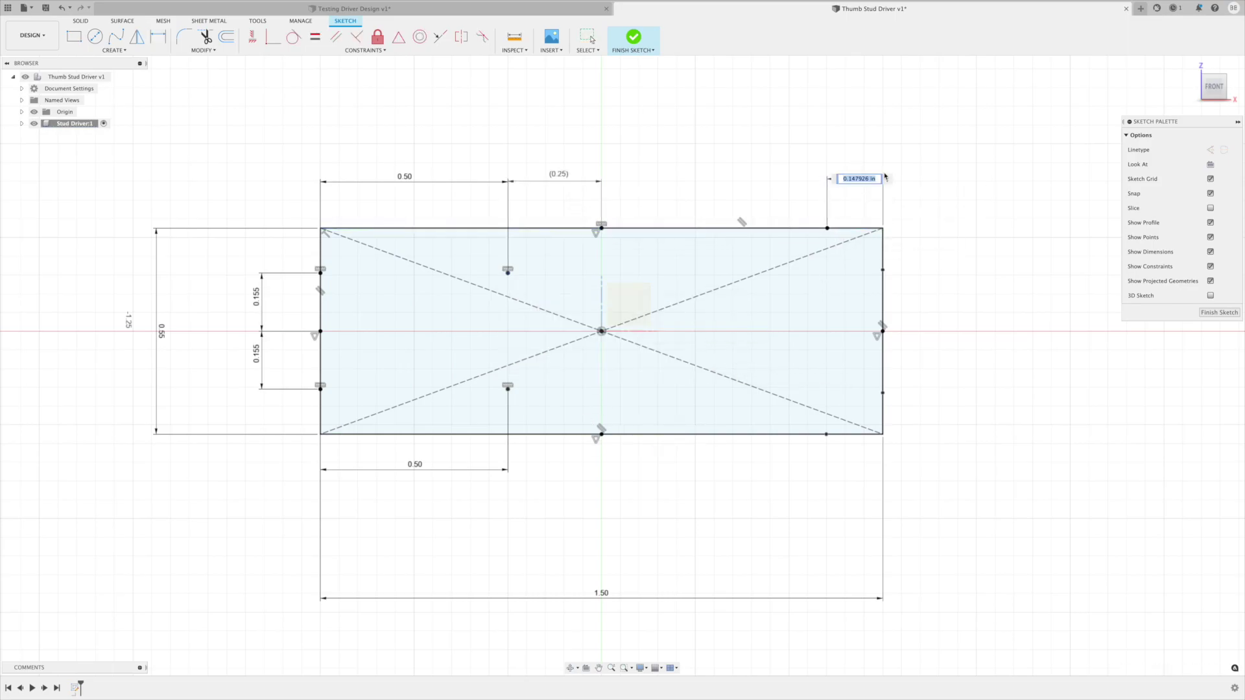
{"action": "type", "text": "0.15"}
{"action": "key", "text": "Return"}
{"action": "left_click", "coordinate": [882, 228]}
{"action": "left_click", "coordinate": [883, 270]}
{"action": "left_click", "coordinate": [920, 259]}
{"action": "type", "text": "0.15"}
{"action": "key", "text": "Return"}
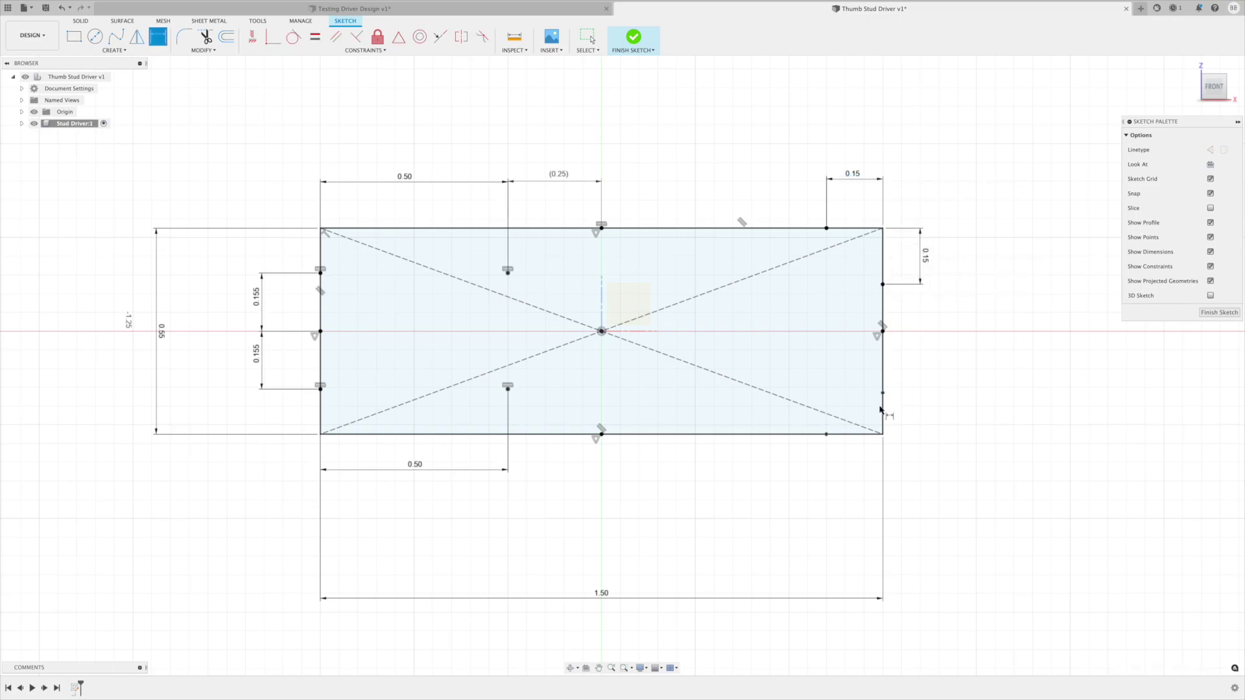
Dimension the points near the bottom-right corner 0.15 from it, on right and bottom edges
{"action": "left_click", "coordinate": [881, 408]}
{"action": "left_click", "coordinate": [920, 402]}
{"action": "type", "text": "0.15"}
{"action": "key", "text": "Return"}
{"action": "left_click", "coordinate": [826, 433]}
{"action": "left_click", "coordinate": [882, 434]}
{"action": "left_click", "coordinate": [856, 474]}
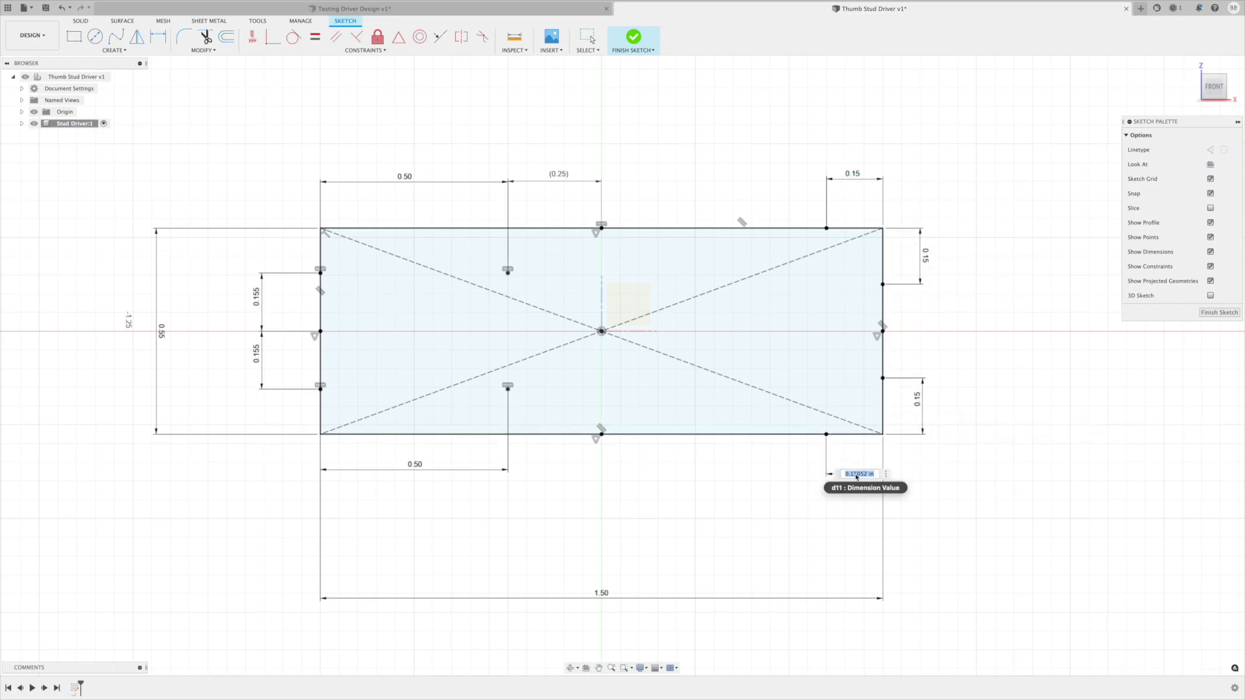
{"action": "type", "text": "0.15"}
{"action": "key", "text": "Return"}
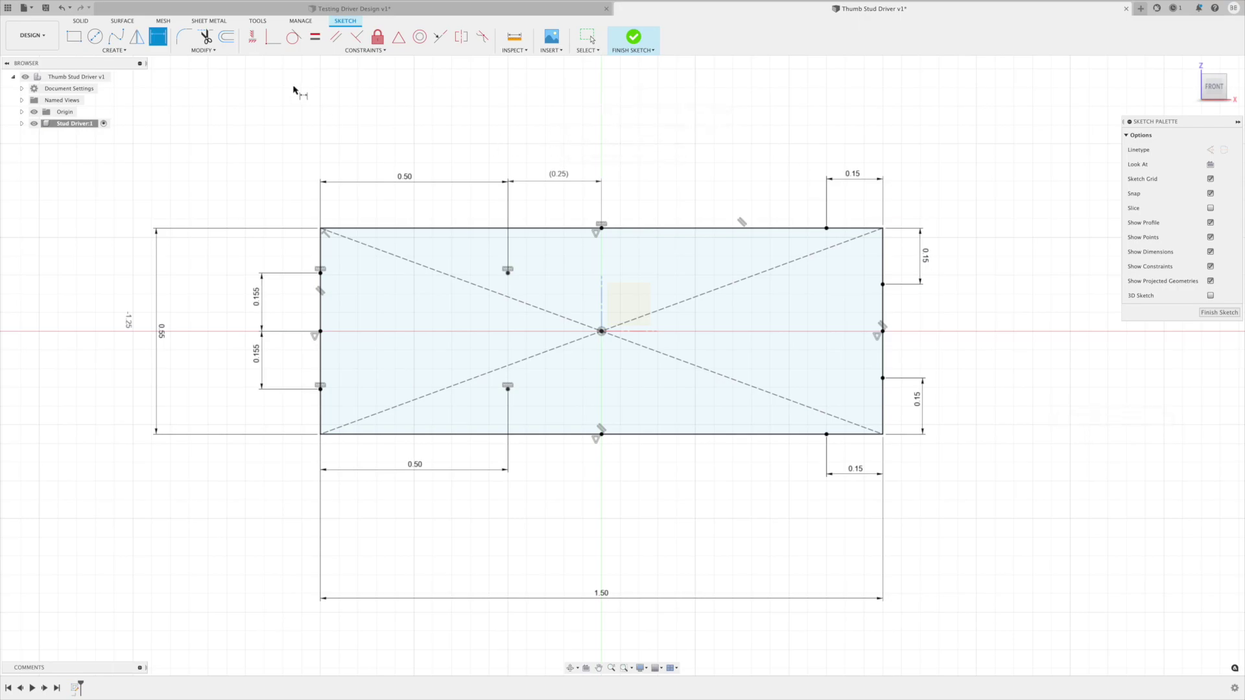
Draw two lines from the left-edge points to the 0.50 inset points, above and below centre
{"action": "left_click", "coordinate": [114, 50]}
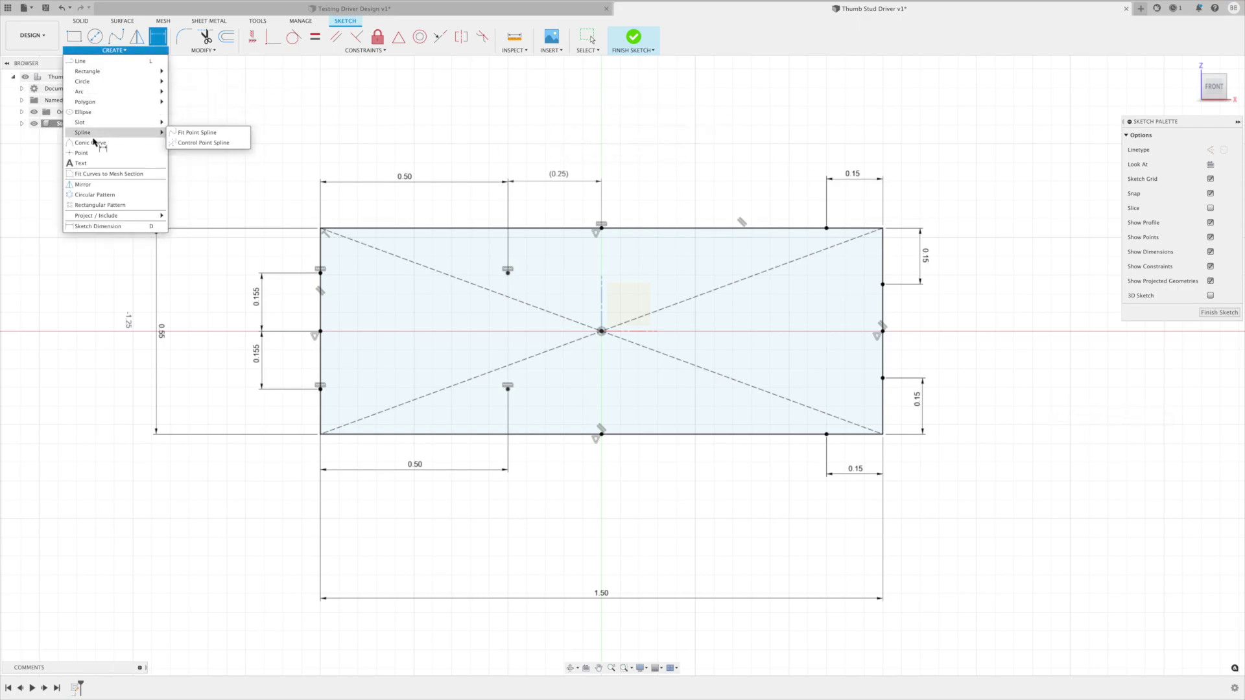
{"action": "mouse_move", "coordinate": [89, 85]}
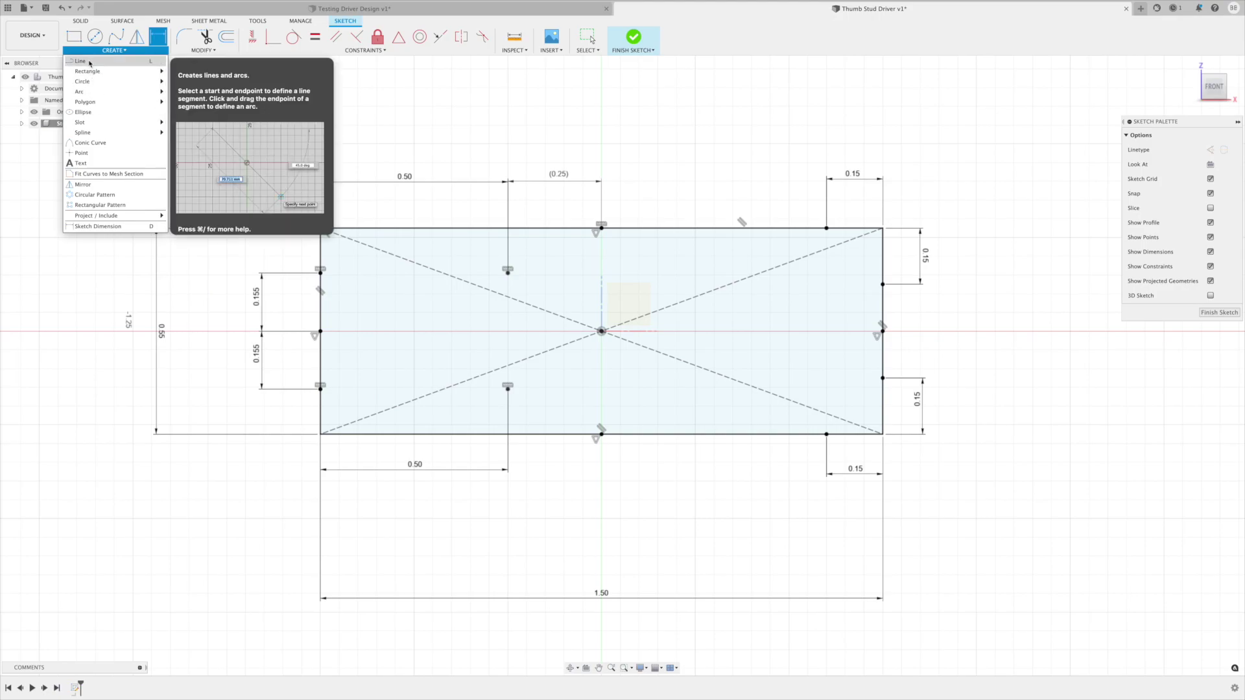
{"action": "left_click", "coordinate": [98, 227]}
{"action": "left_click", "coordinate": [320, 274]}
{"action": "left_click", "coordinate": [509, 277]}
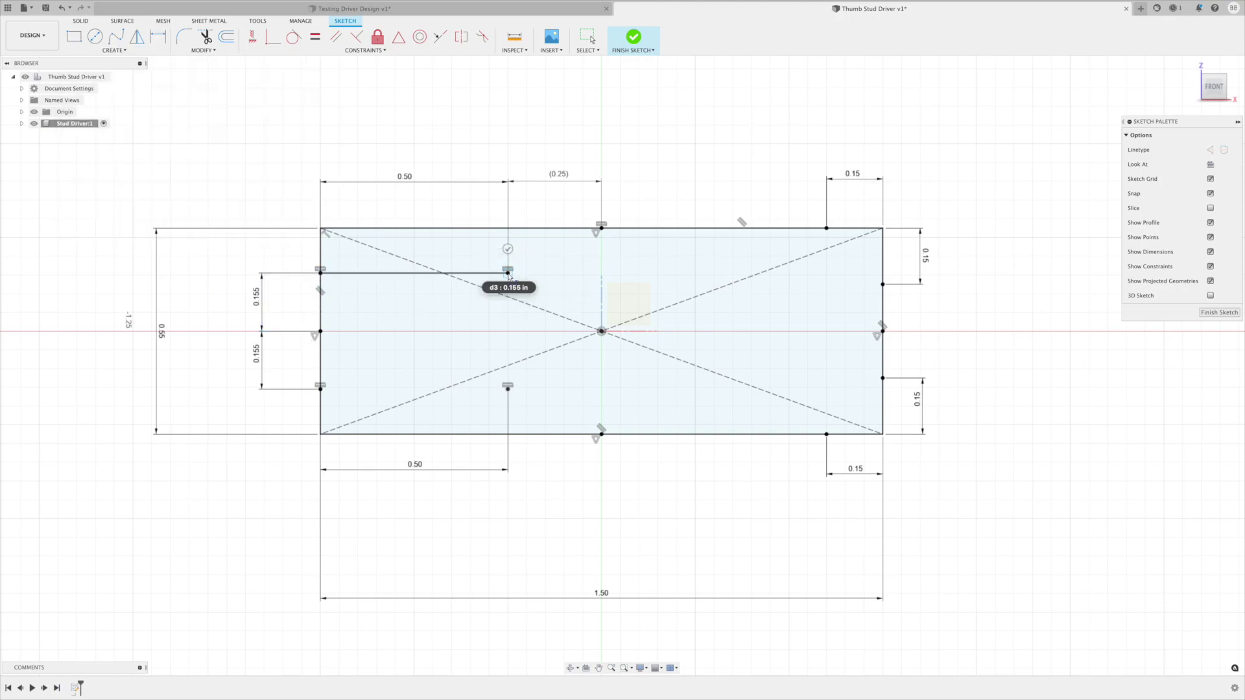
{"action": "key", "text": "Return"}
{"action": "key", "text": "Escape"}
{"action": "key", "text": "l"}
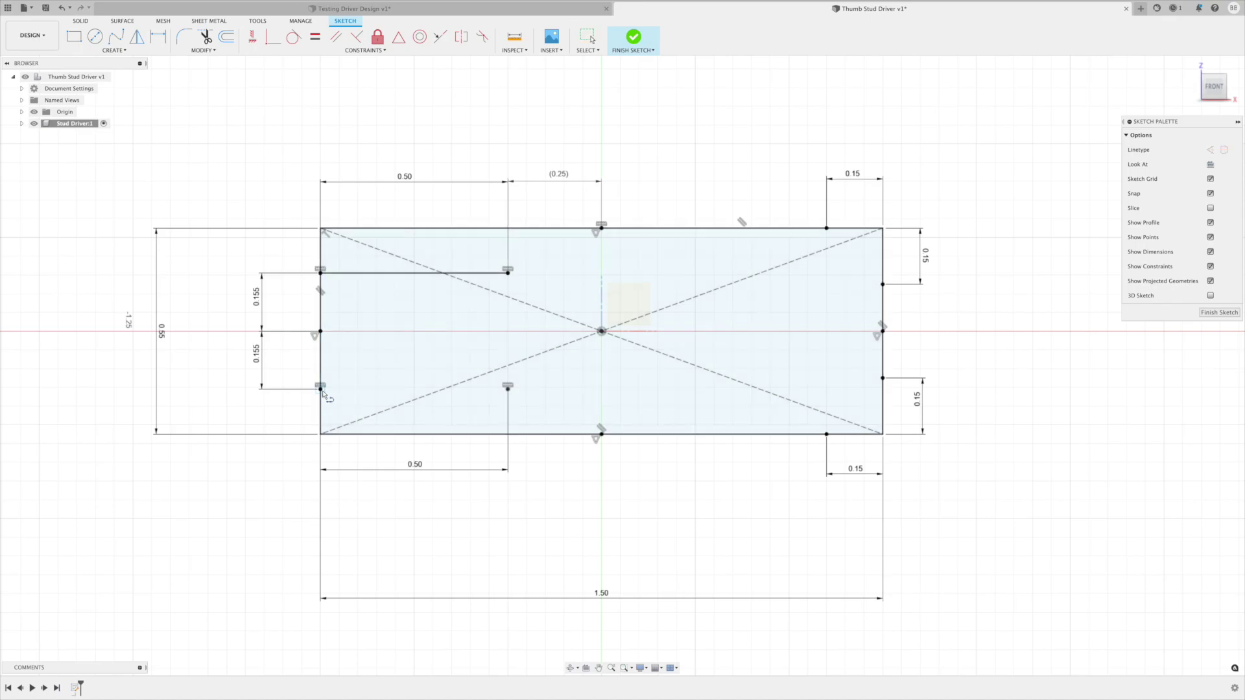
{"action": "left_click", "coordinate": [321, 389]}
{"action": "left_click", "coordinate": [508, 389]}
{"action": "key", "text": "Escape"}
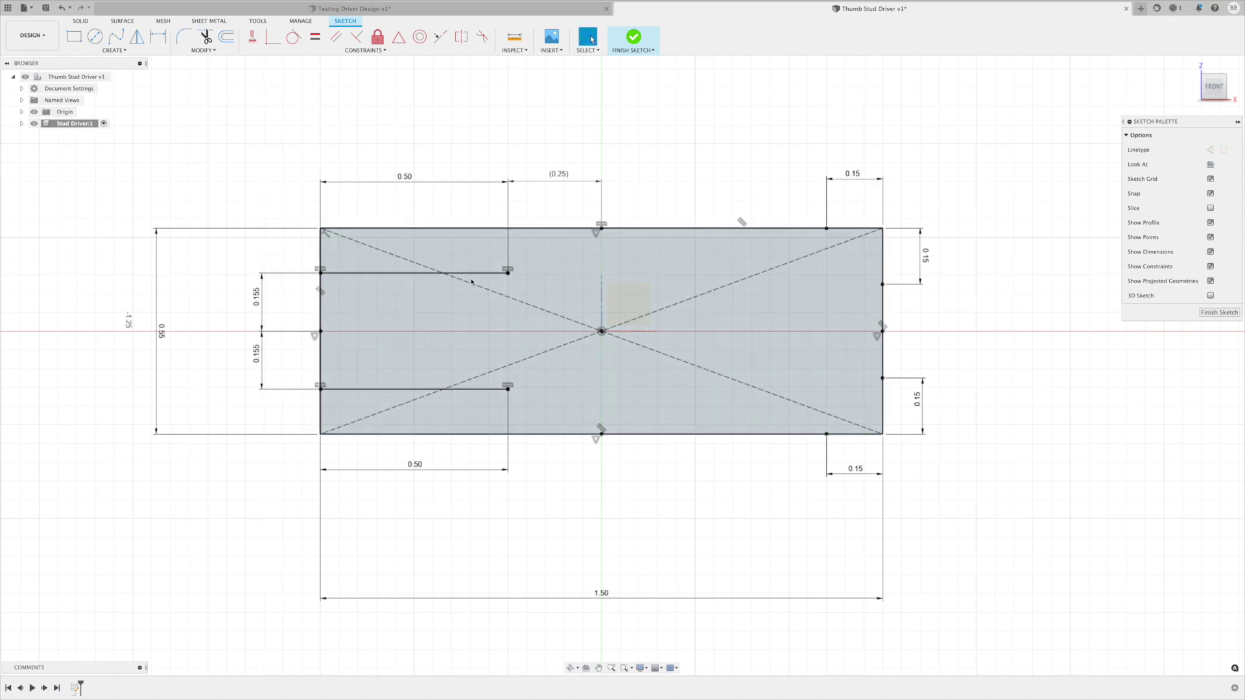
{"action": "left_click", "coordinate": [123, 51]}
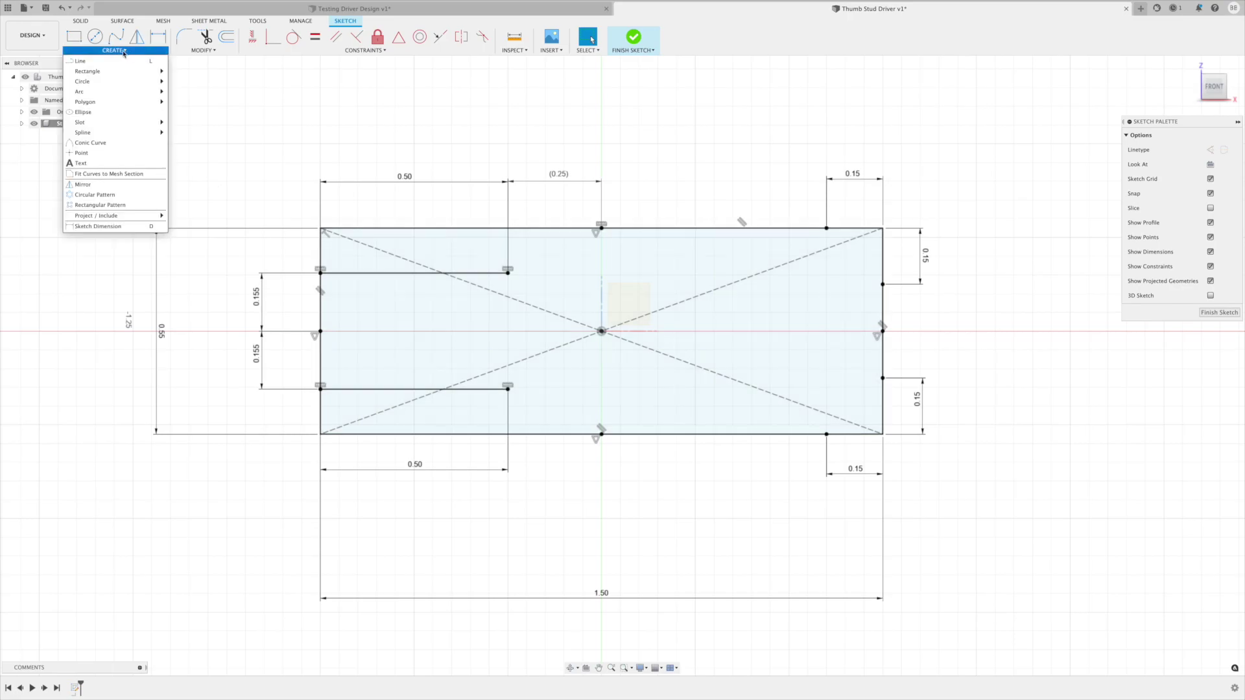
{"action": "left_click", "coordinate": [198, 92]}
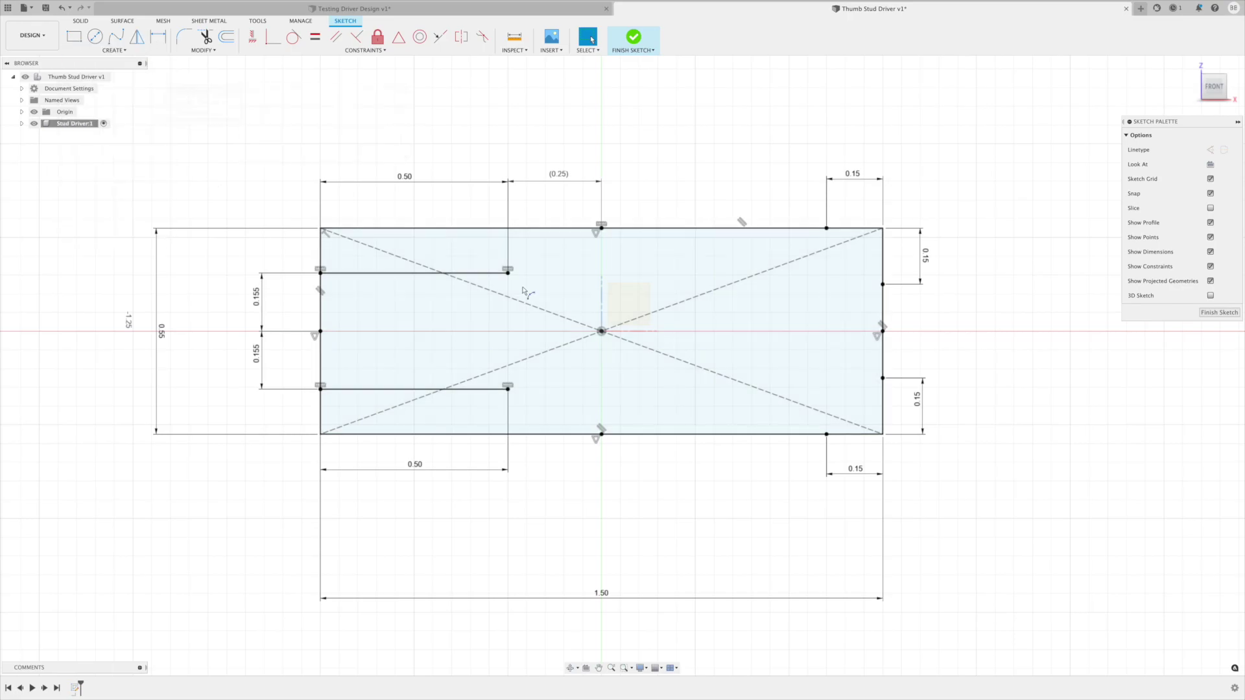
Draw tangent arcs from the grip lines to the top and bottom edge midpoints
{"action": "left_click", "coordinate": [602, 227]}
{"action": "left_click", "coordinate": [115, 50]}
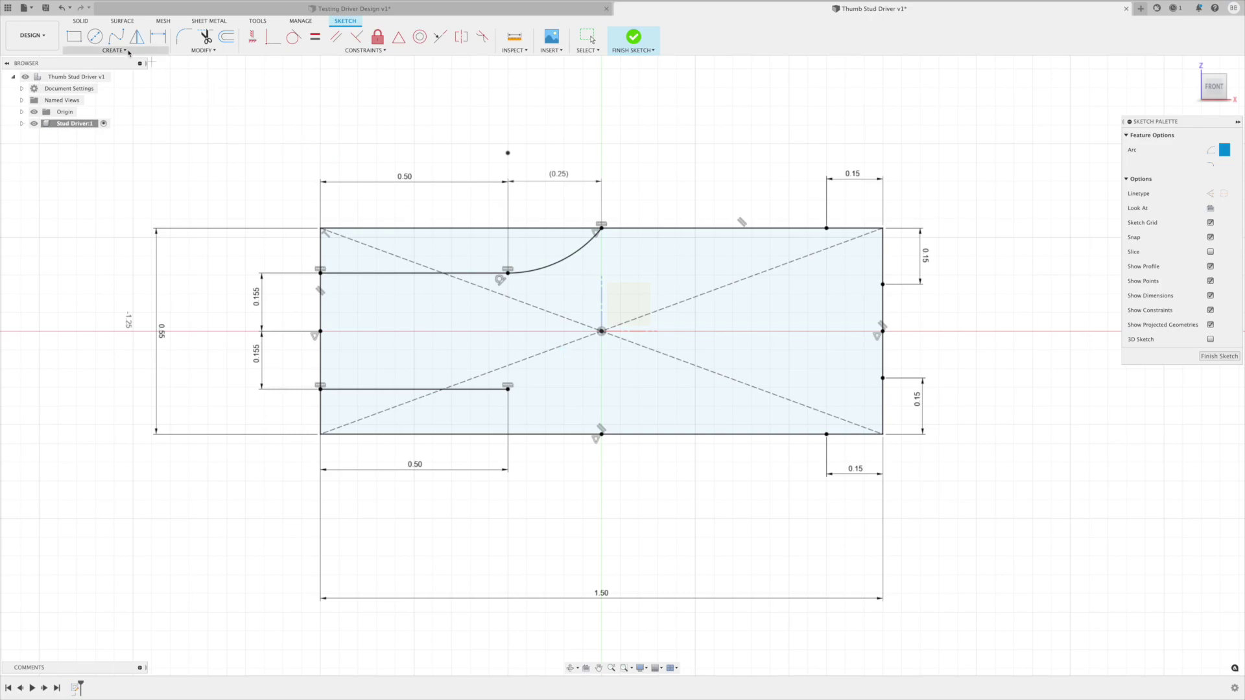
{"action": "left_click", "coordinate": [185, 93]}
{"action": "left_click", "coordinate": [508, 389]}
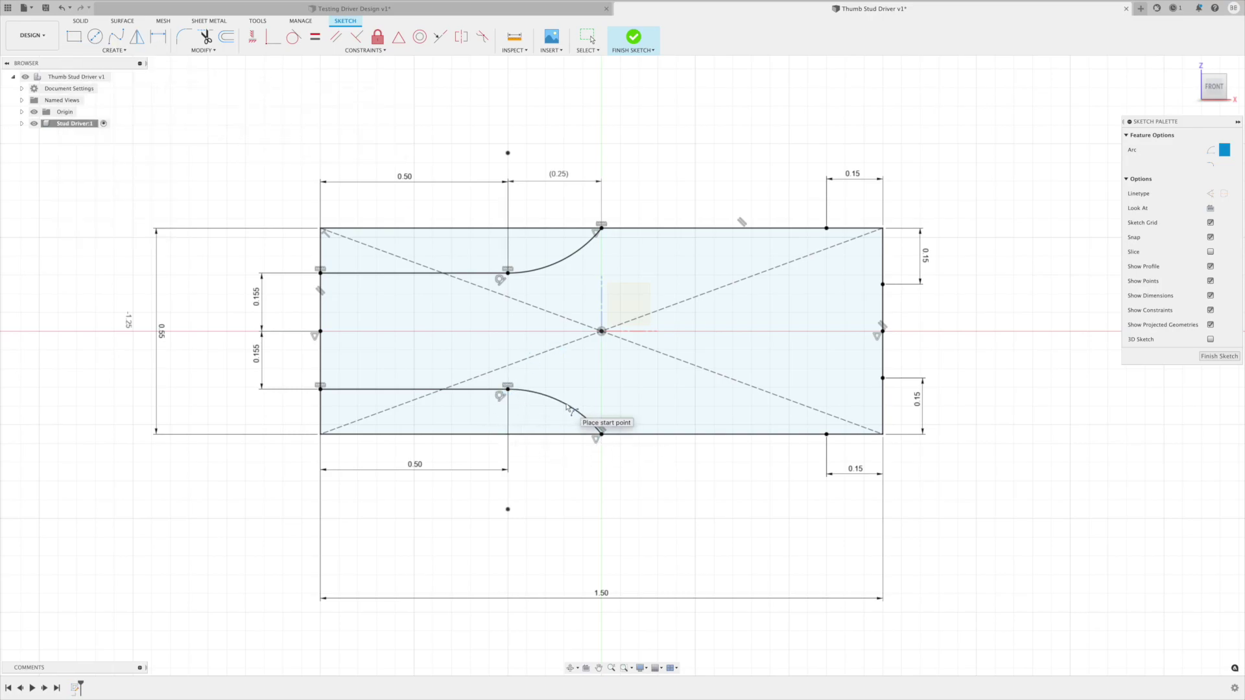
{"action": "left_click", "coordinate": [602, 434]}
{"action": "left_click", "coordinate": [115, 50]}
{"action": "mouse_move", "coordinate": [116, 88]}
Round the top-right and bottom-right corners with three-point arcs
{"action": "left_click", "coordinate": [186, 93]}
{"action": "left_click", "coordinate": [826, 228]}
{"action": "left_click", "coordinate": [883, 284]}
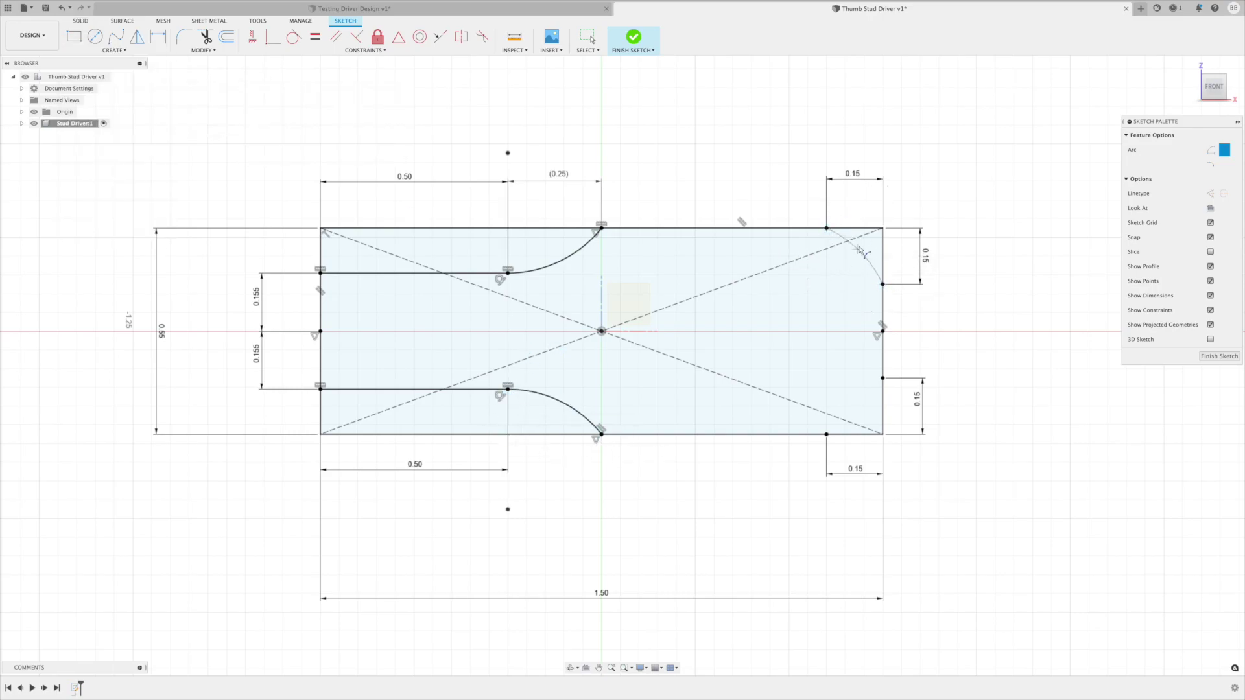
{"action": "left_click", "coordinate": [114, 50]}
{"action": "mouse_move", "coordinate": [116, 98]}
{"action": "left_click", "coordinate": [194, 97]}
{"action": "left_click", "coordinate": [826, 434]}
{"action": "left_click", "coordinate": [882, 377]}
{"action": "left_click", "coordinate": [866, 420]}
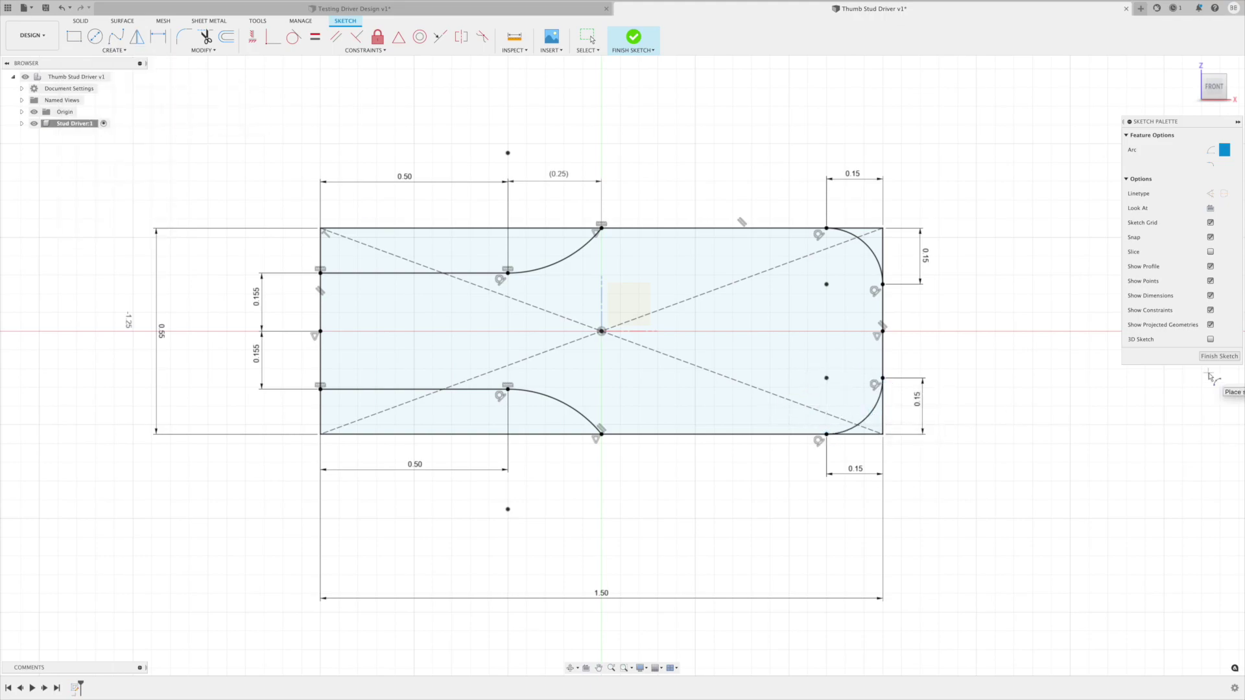
Draw a 1.500 centre line along the horizontal axis across the rectangle
{"action": "left_click", "coordinate": [115, 50]}
{"action": "left_click", "coordinate": [124, 65]}
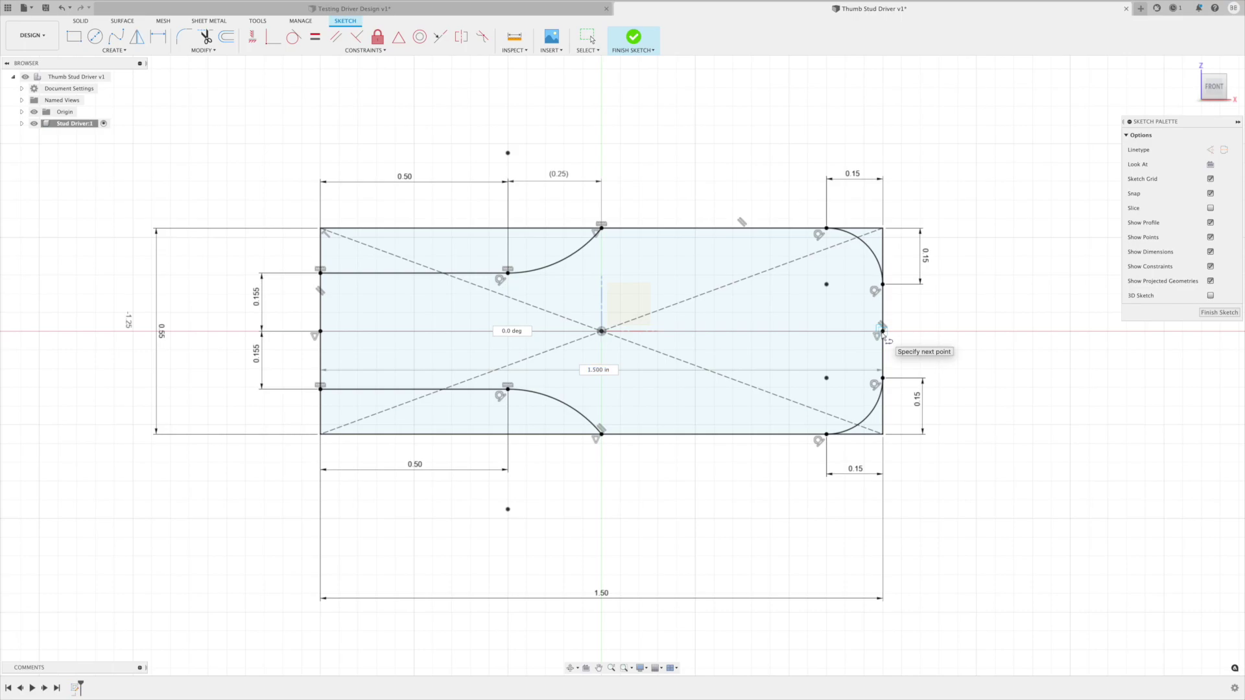
{"action": "key", "text": "Escape"}
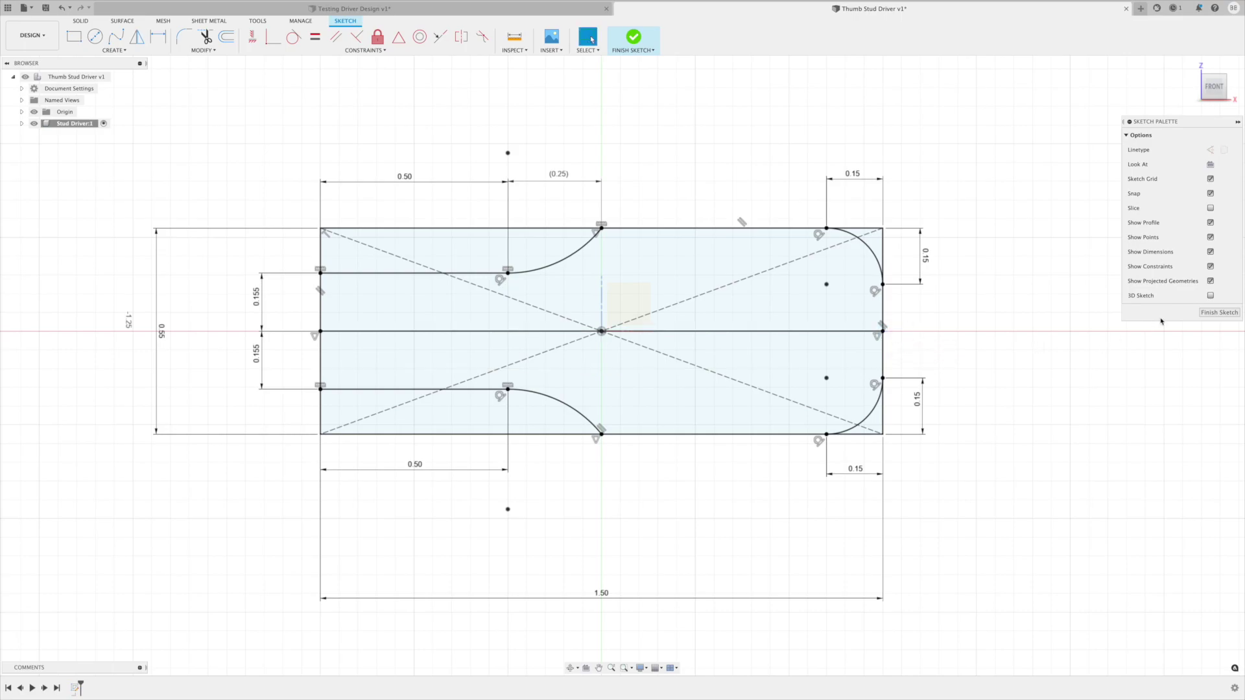
Finish the sketch and revolve the upper profile 360° about the horizontal centre line
{"action": "left_click", "coordinate": [1220, 312]}
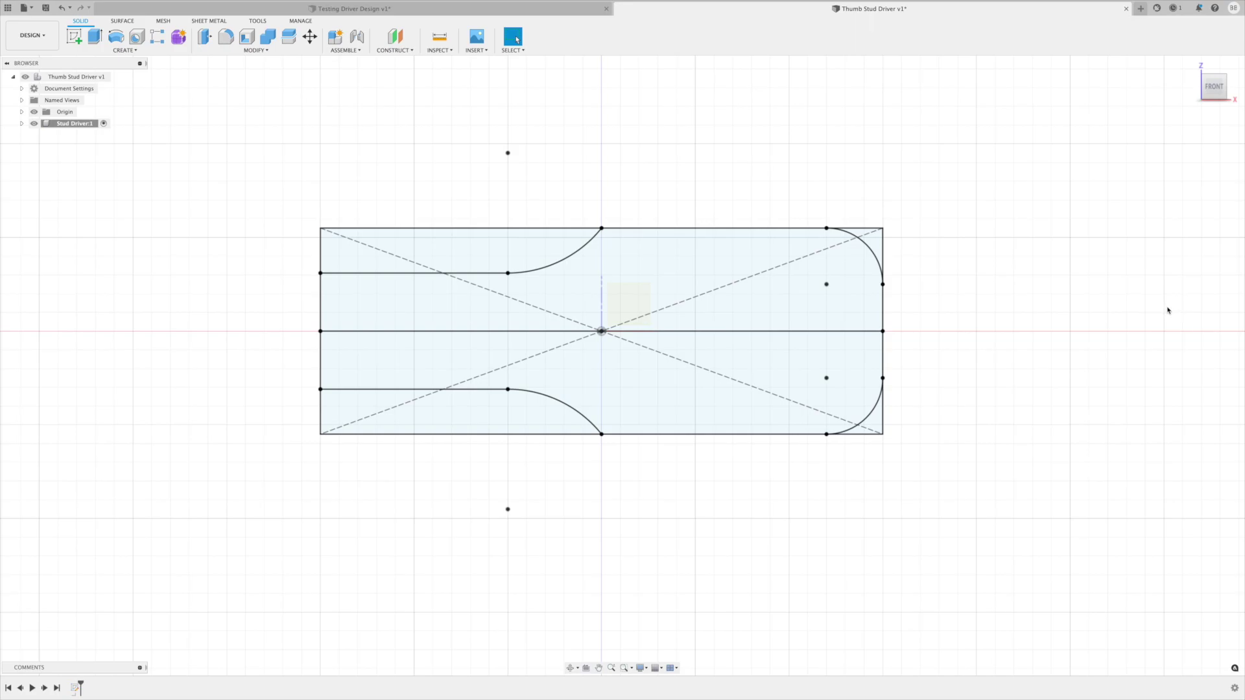
{"action": "left_click", "coordinate": [136, 51]}
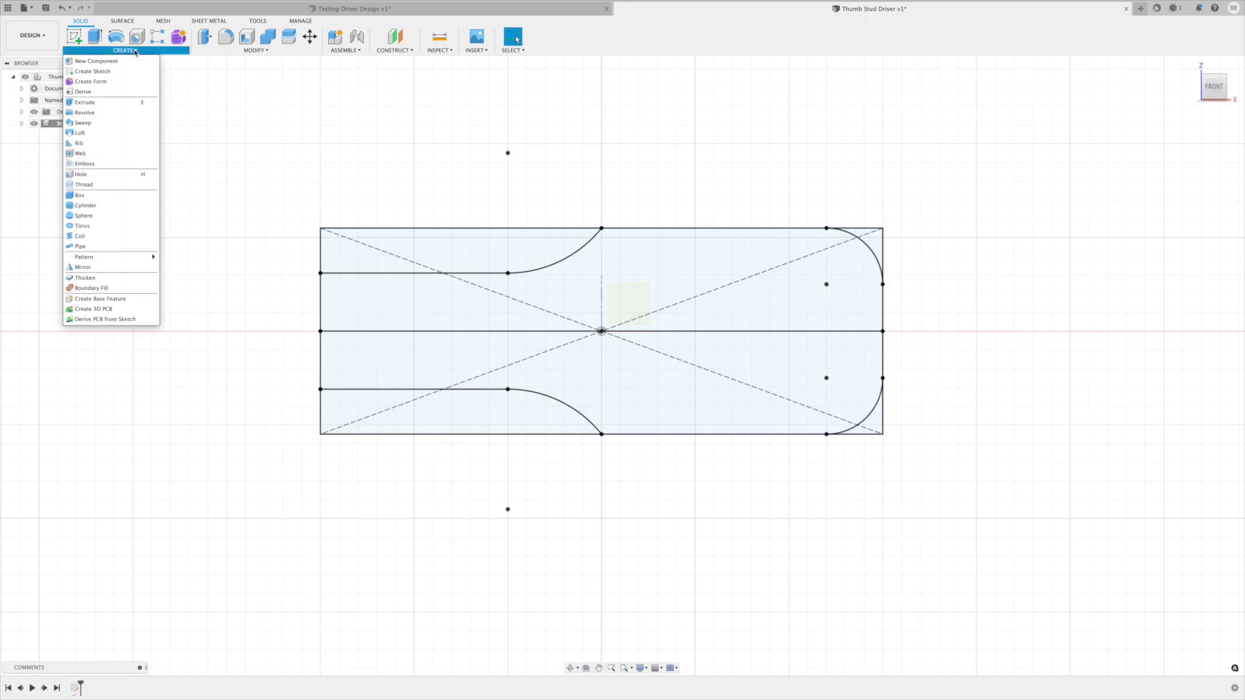
{"action": "left_click", "coordinate": [83, 112]}
{"action": "left_click", "coordinate": [461, 303]}
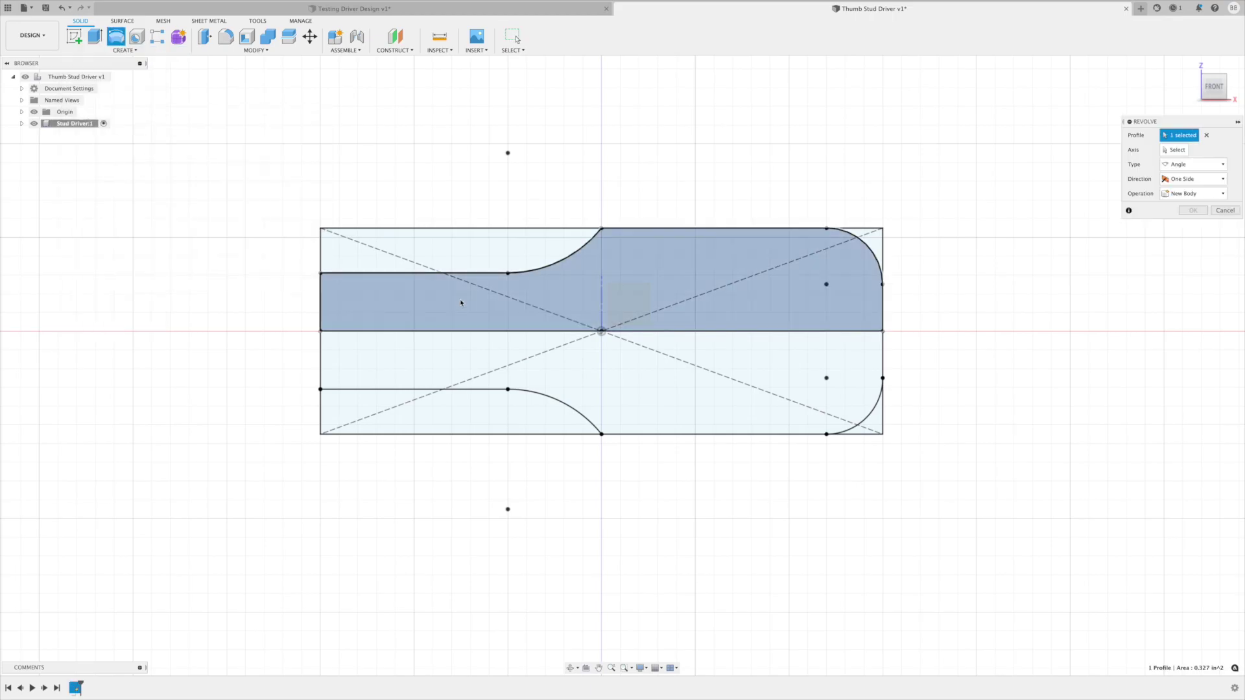
{"action": "left_click", "coordinate": [1178, 150]}
{"action": "left_click", "coordinate": [737, 332]}
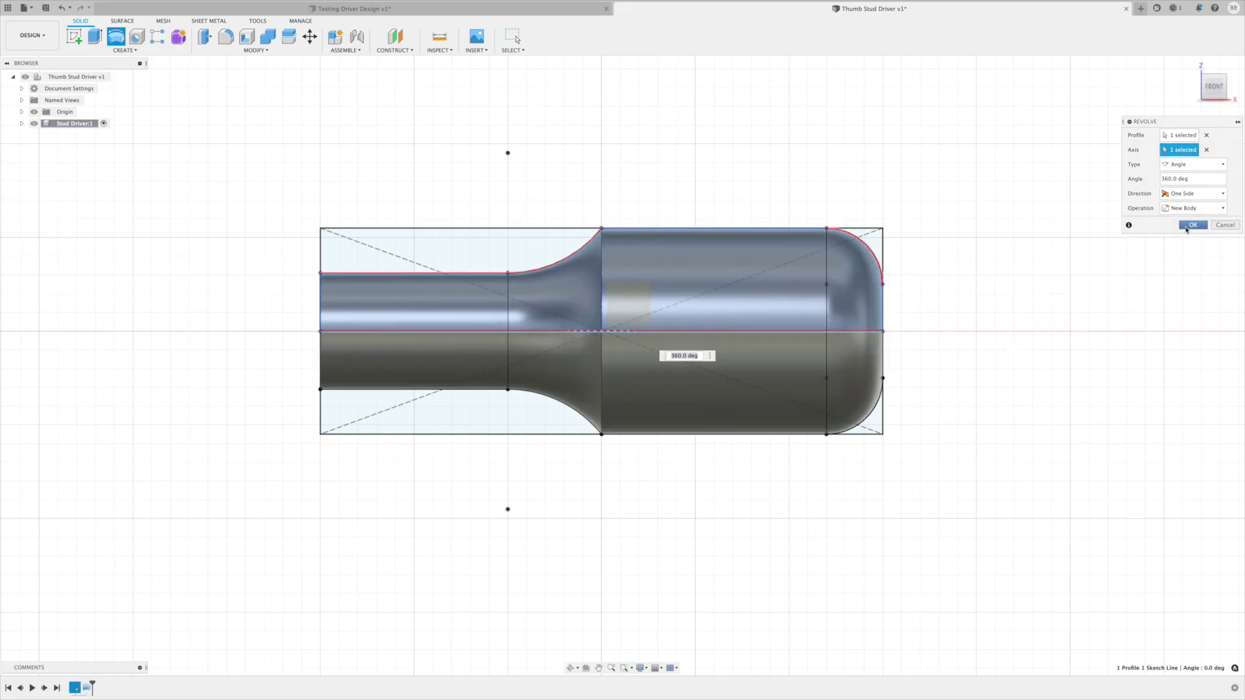
{"action": "left_click", "coordinate": [1192, 225]}
{"action": "mouse_move", "coordinate": [1226, 89]}
{"action": "left_mouse_down"}
{"action": "mouse_move", "coordinate": [1214, 104]}
{"action": "mouse_move", "coordinate": [1216, 89]}
{"action": "left_mouse_up"}
Fillet the shoulder edge at 0.05 in, then round the shaft's end edge the same way
{"action": "left_click", "coordinate": [601, 235]}
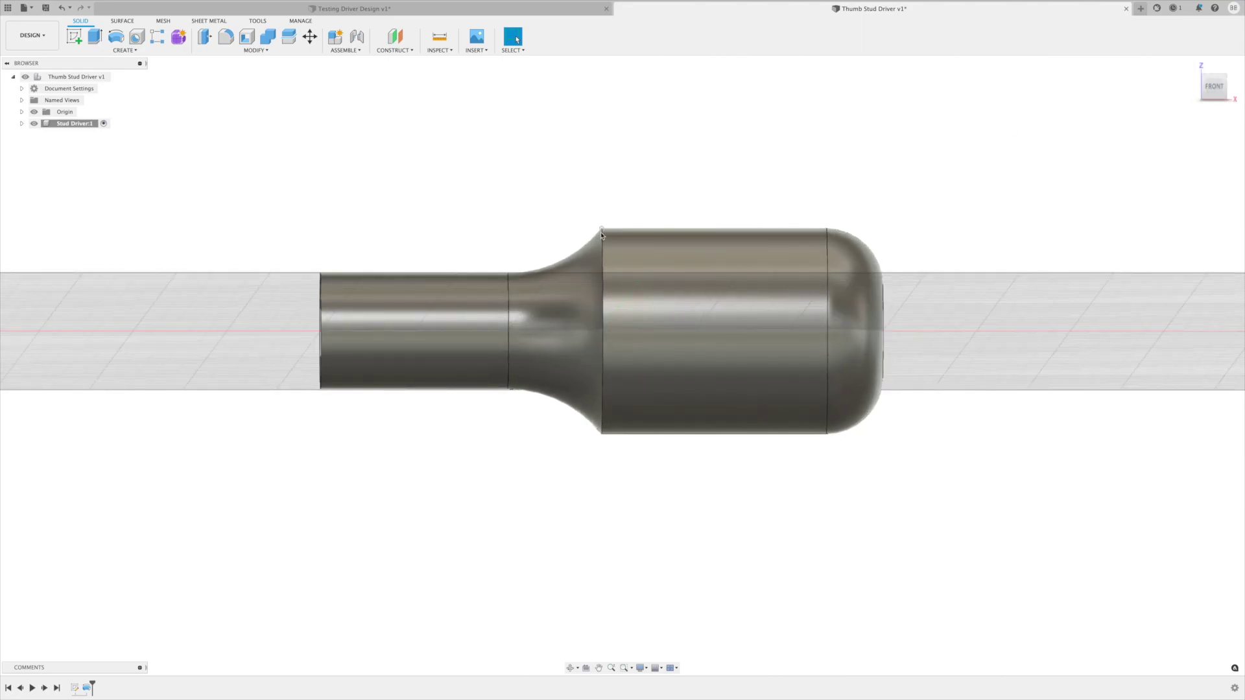
{"action": "left_click", "coordinate": [227, 36]}
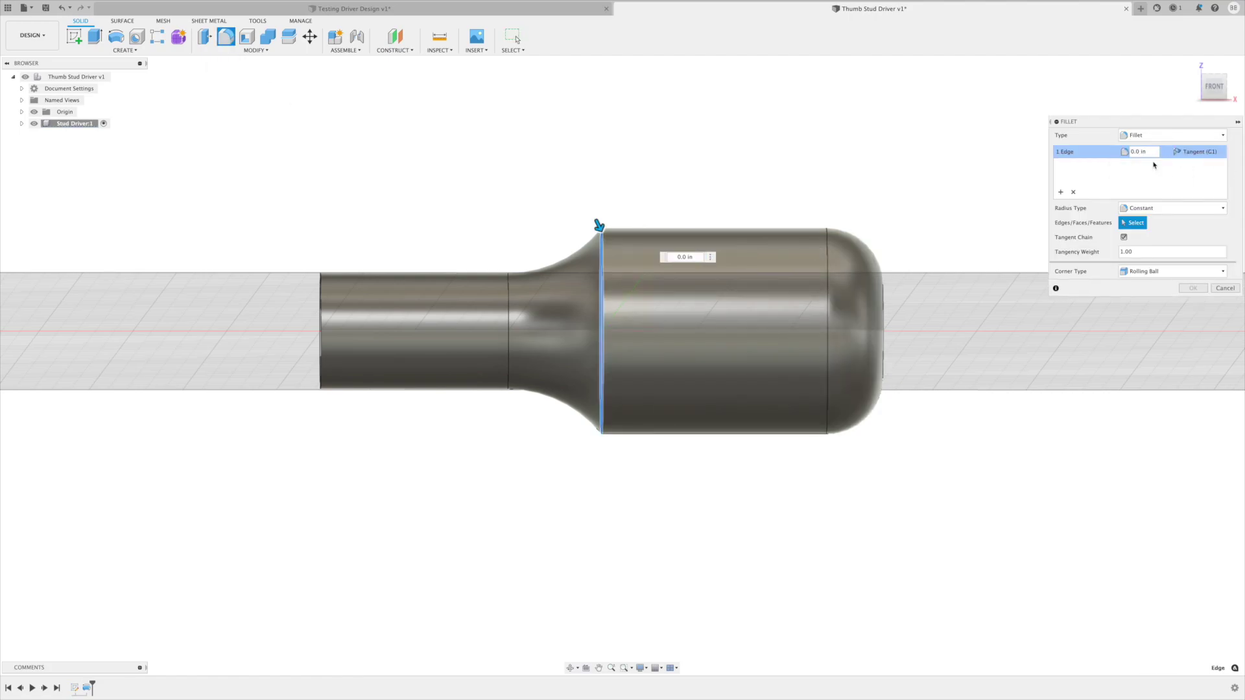
{"action": "type", "text": "0.05"}
{"action": "key", "text": "Return"}
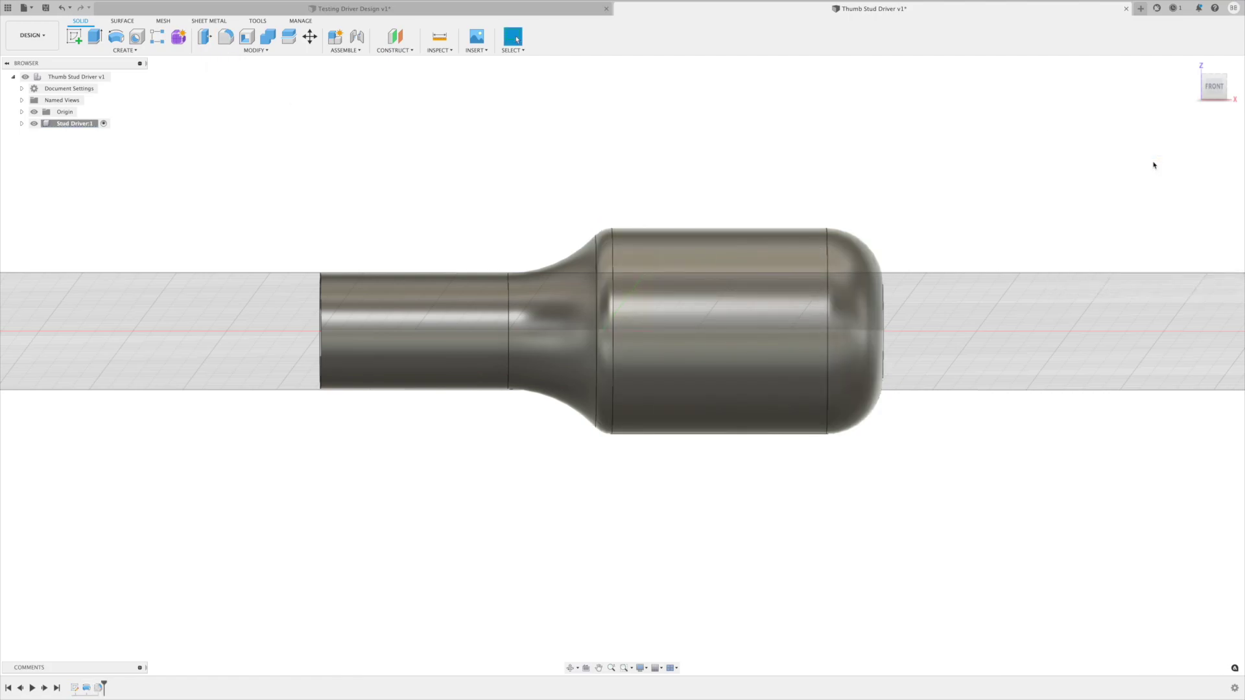
{"action": "left_click", "coordinate": [321, 278]}
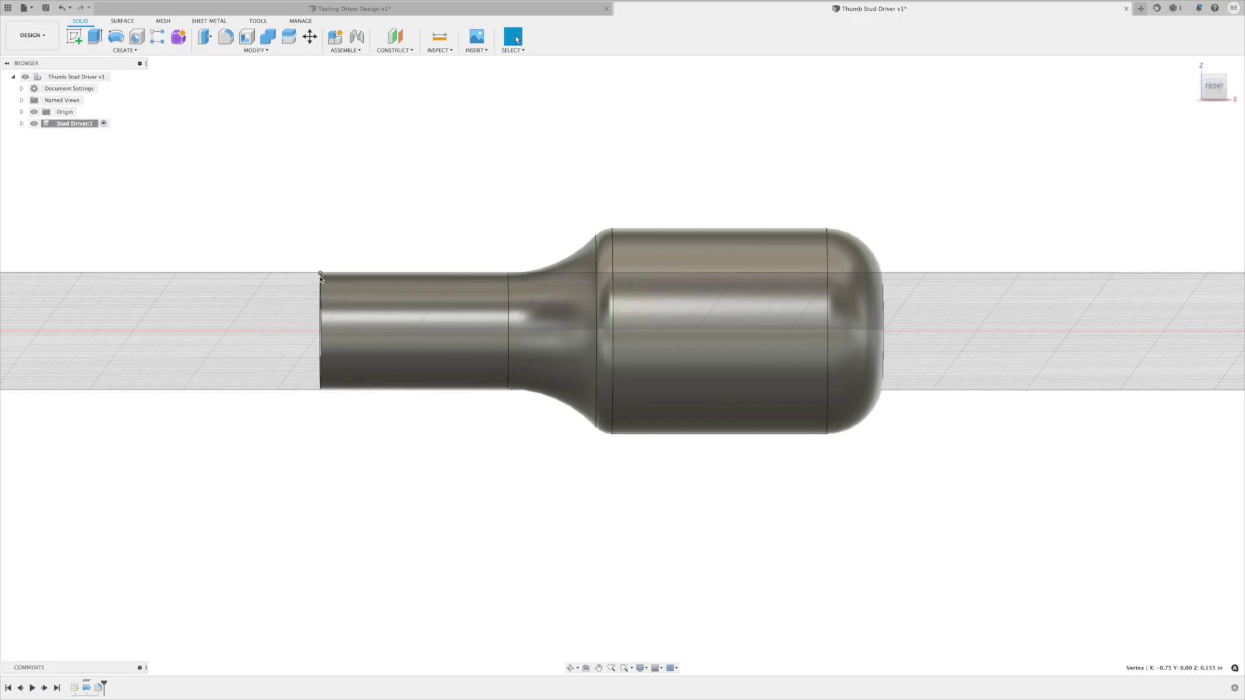
{"action": "left_click", "coordinate": [226, 36]}
{"action": "left_click", "coordinate": [1154, 153]}
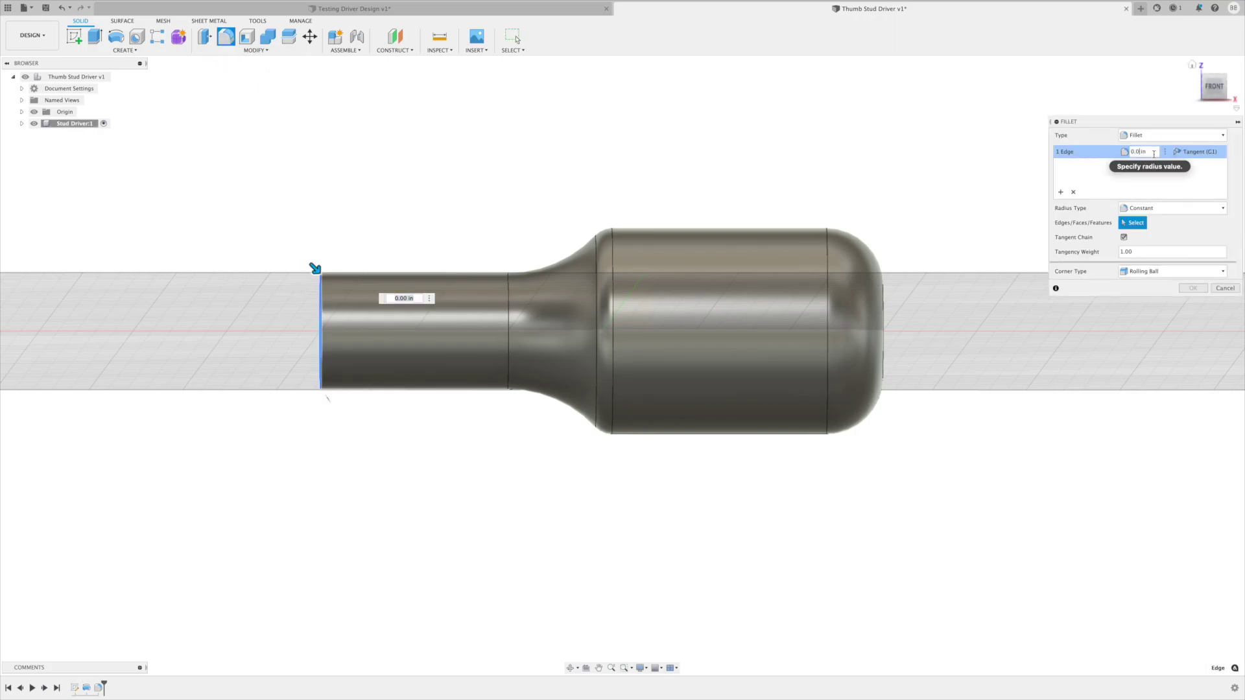
{"action": "key", "text": "Return"}
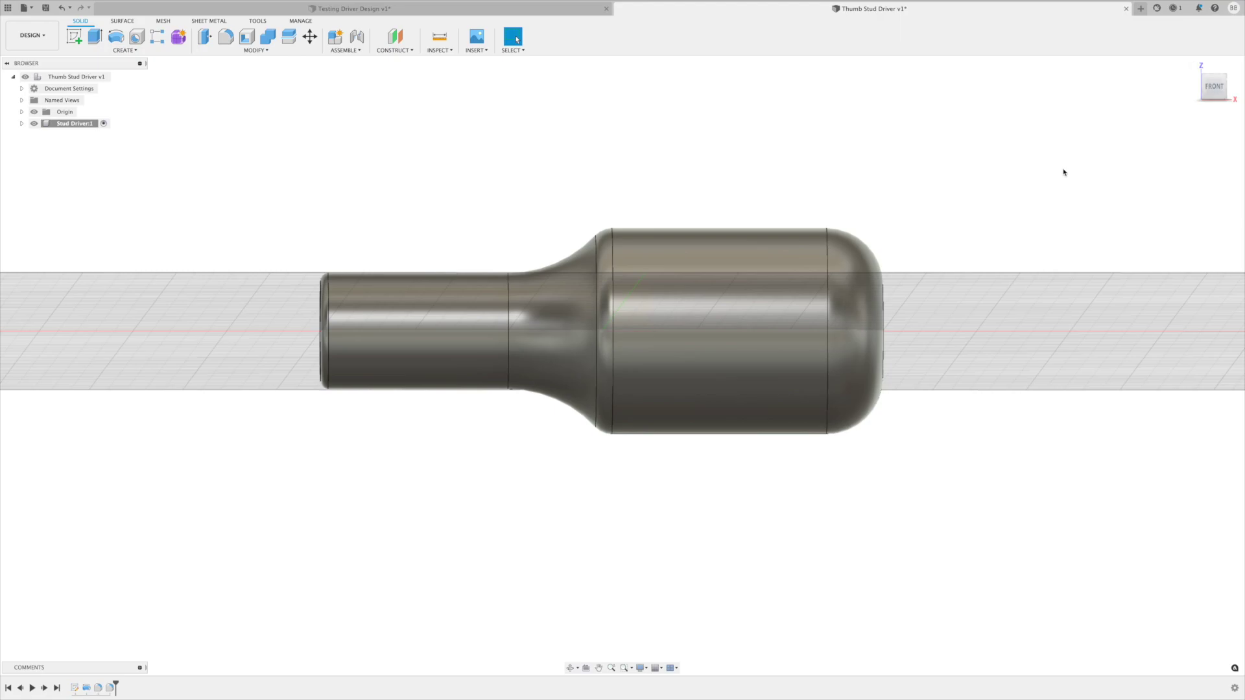
{"action": "scroll", "coordinate": [921, 355], "scroll_direction": "up", "scroll_amount": 1}
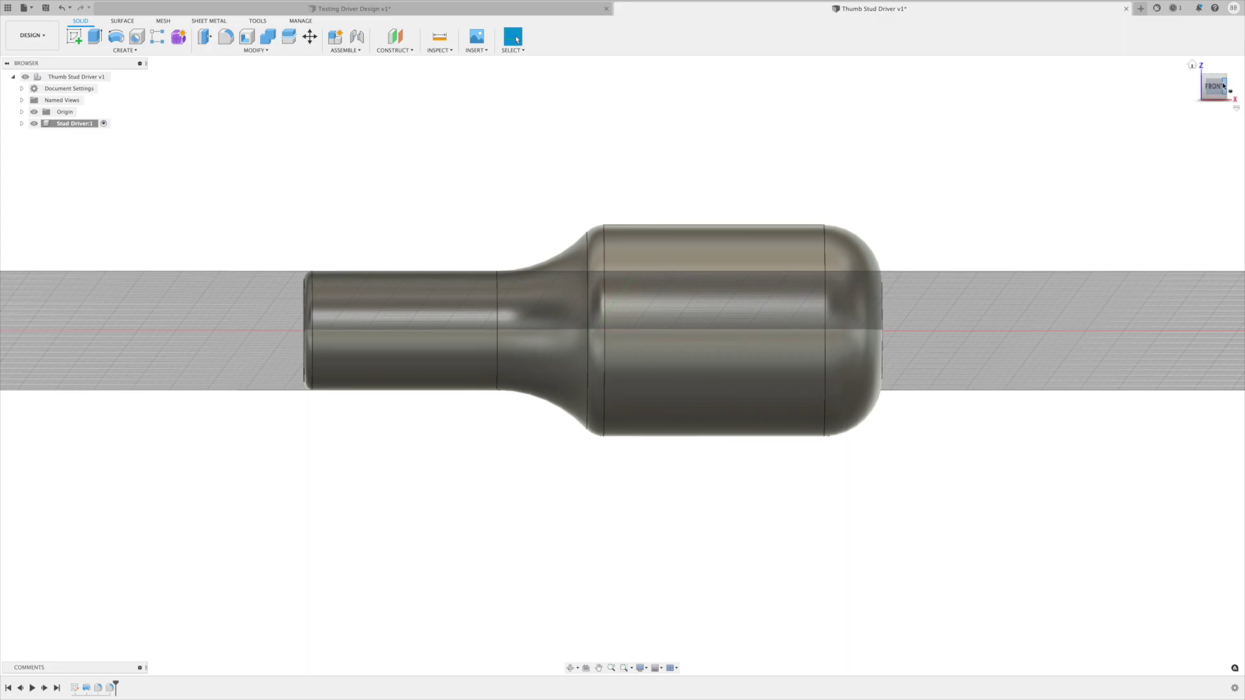
Start an offset plane from the YZ origin plane, dragged about 0.79 in past the rounded head
{"action": "left_click_drag", "start_coordinate": [1226, 85], "coordinate": [1216, 95]}
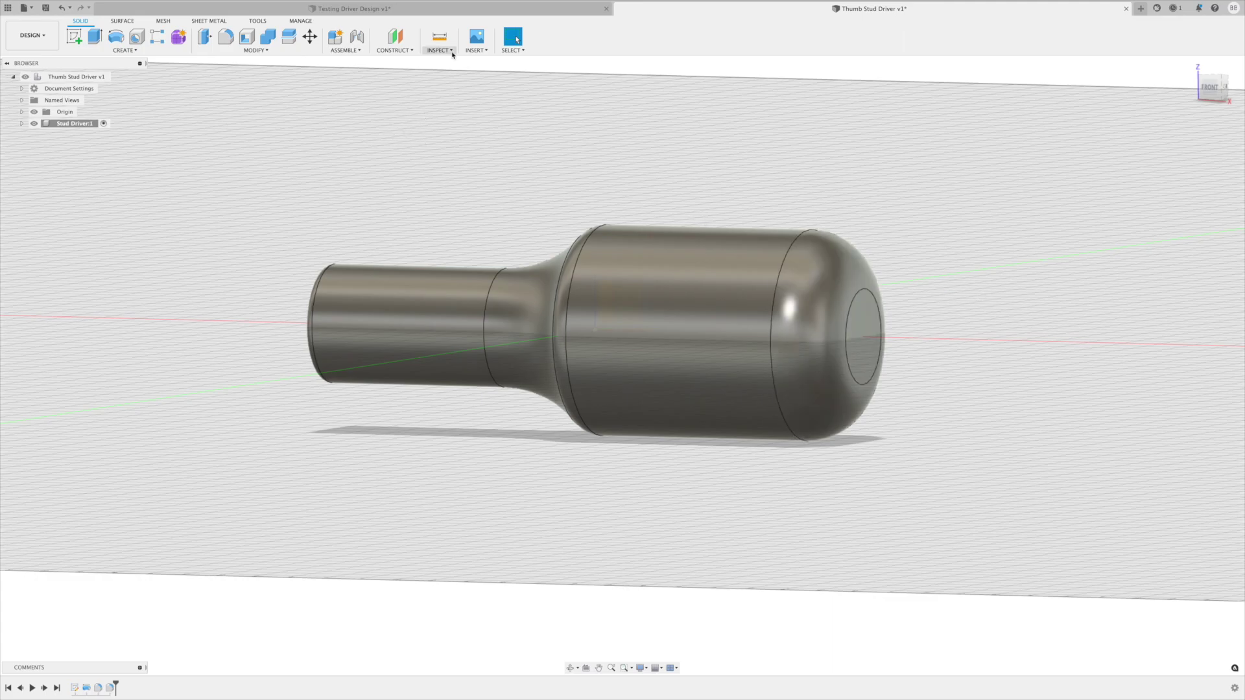
{"action": "left_click", "coordinate": [394, 50]}
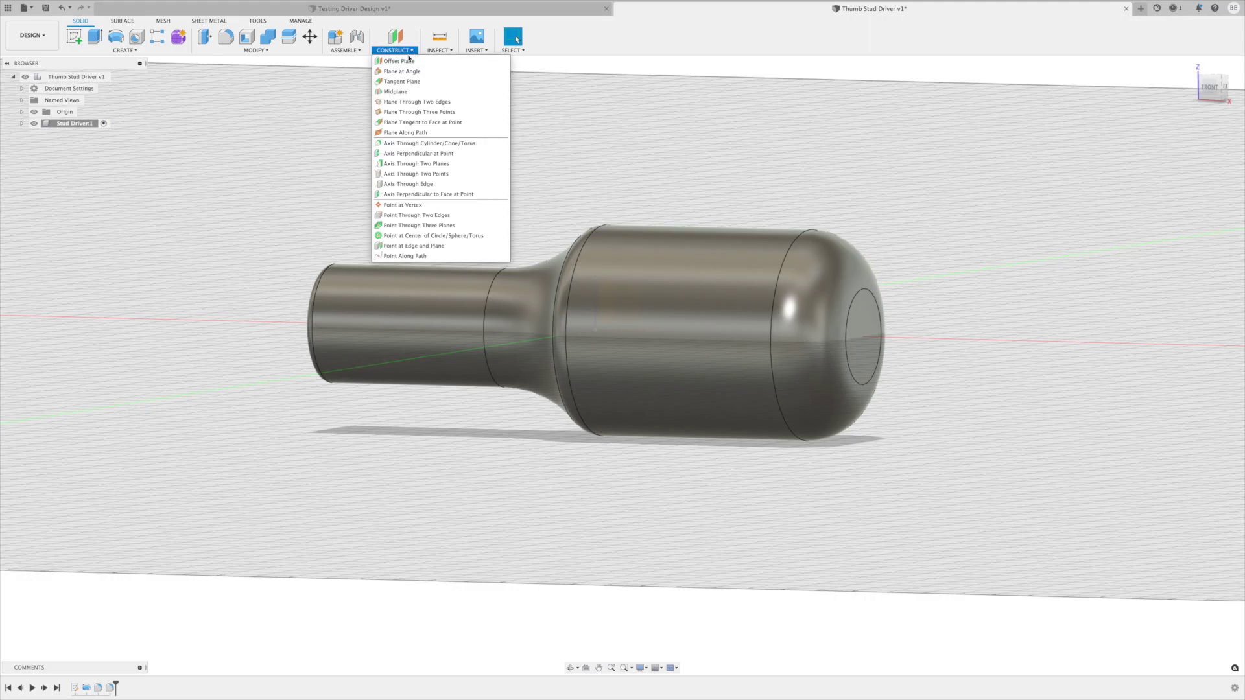
{"action": "left_click", "coordinate": [406, 62]}
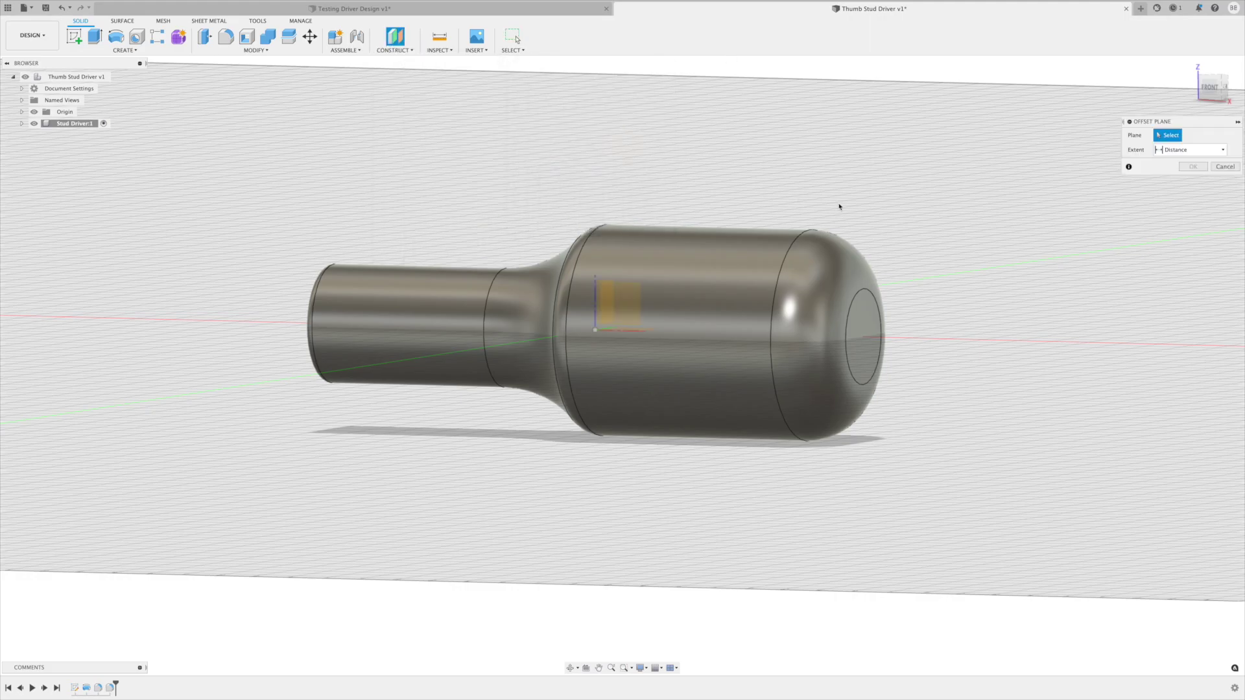
{"action": "middle_click_drag", "start_coordinate": [620, 360], "coordinate": [619, 361], "text": "shift"}
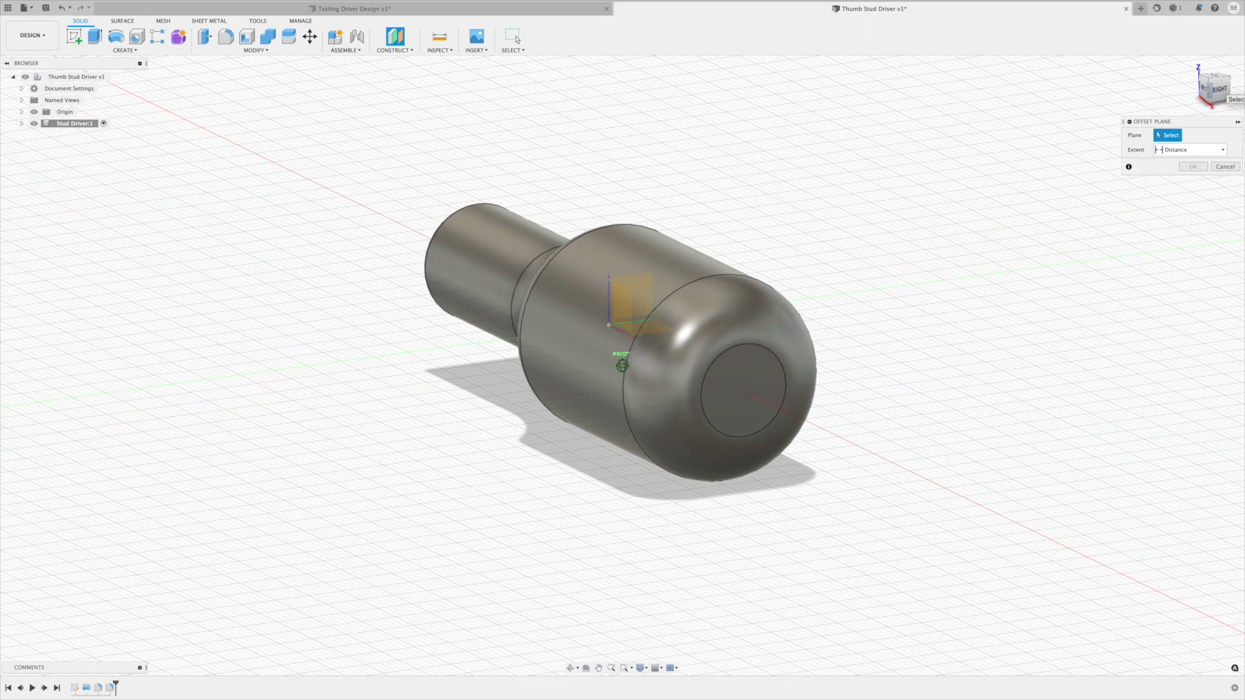
{"action": "left_click", "coordinate": [645, 289]}
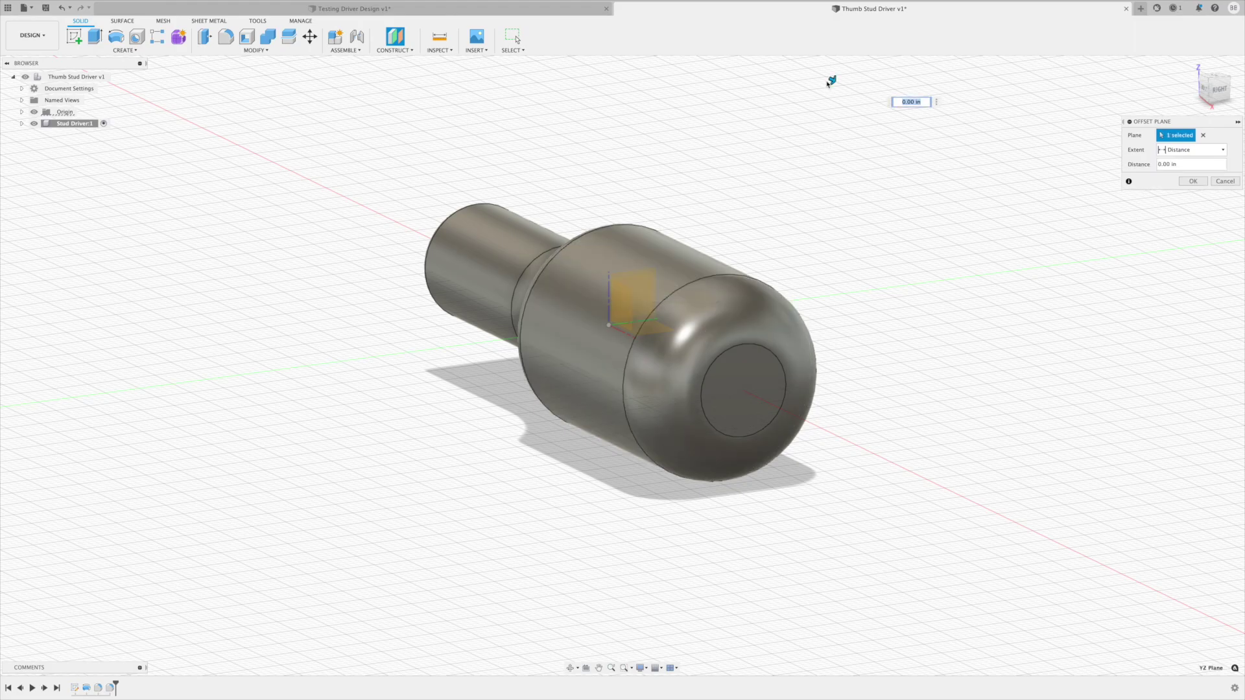
{"action": "left_click_drag", "start_coordinate": [833, 80], "coordinate": [955, 140]}
{"action": "left_click", "coordinate": [1205, 90]}
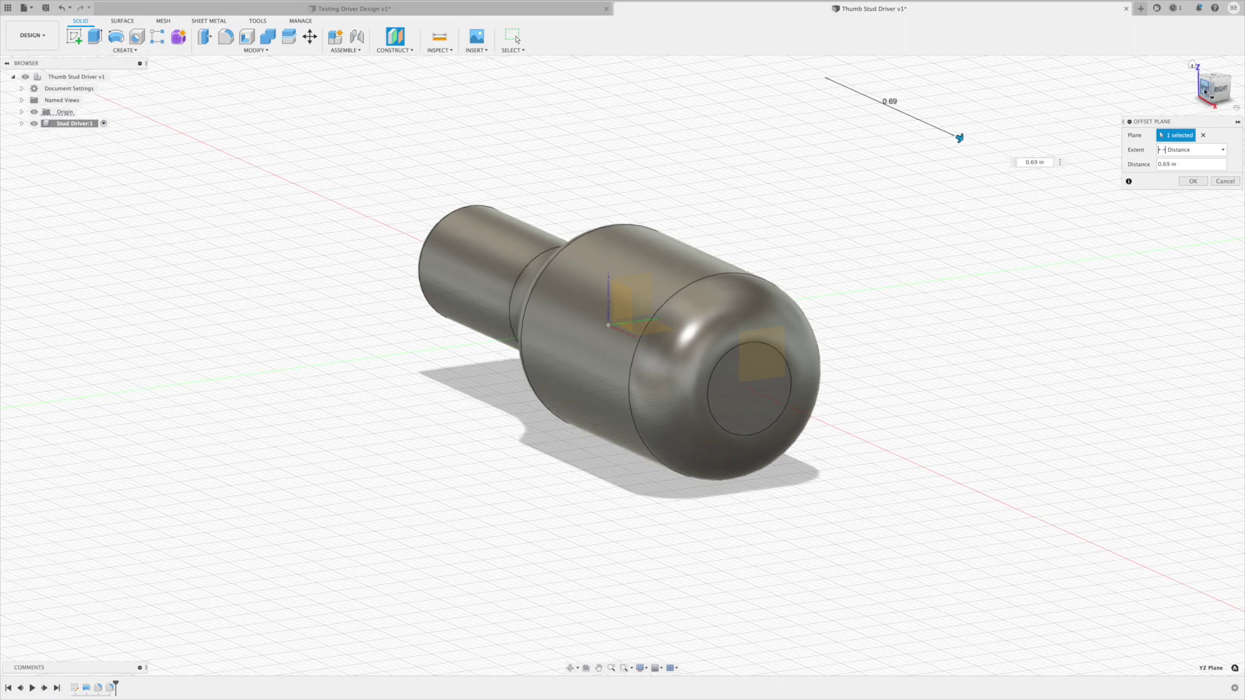
{"action": "left_click_drag", "start_coordinate": [870, 105], "coordinate": [908, 112]}
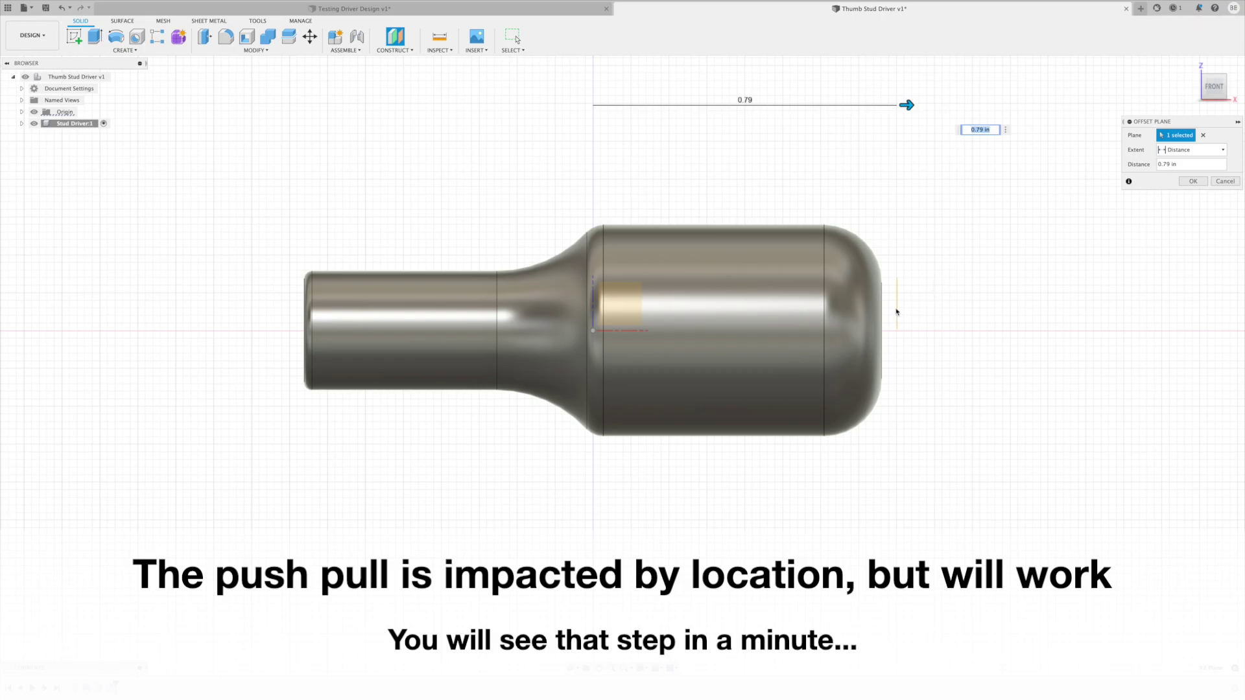
Confirm the offset plane as Plane1 and open a new sketch on it
{"action": "left_click", "coordinate": [1193, 182]}
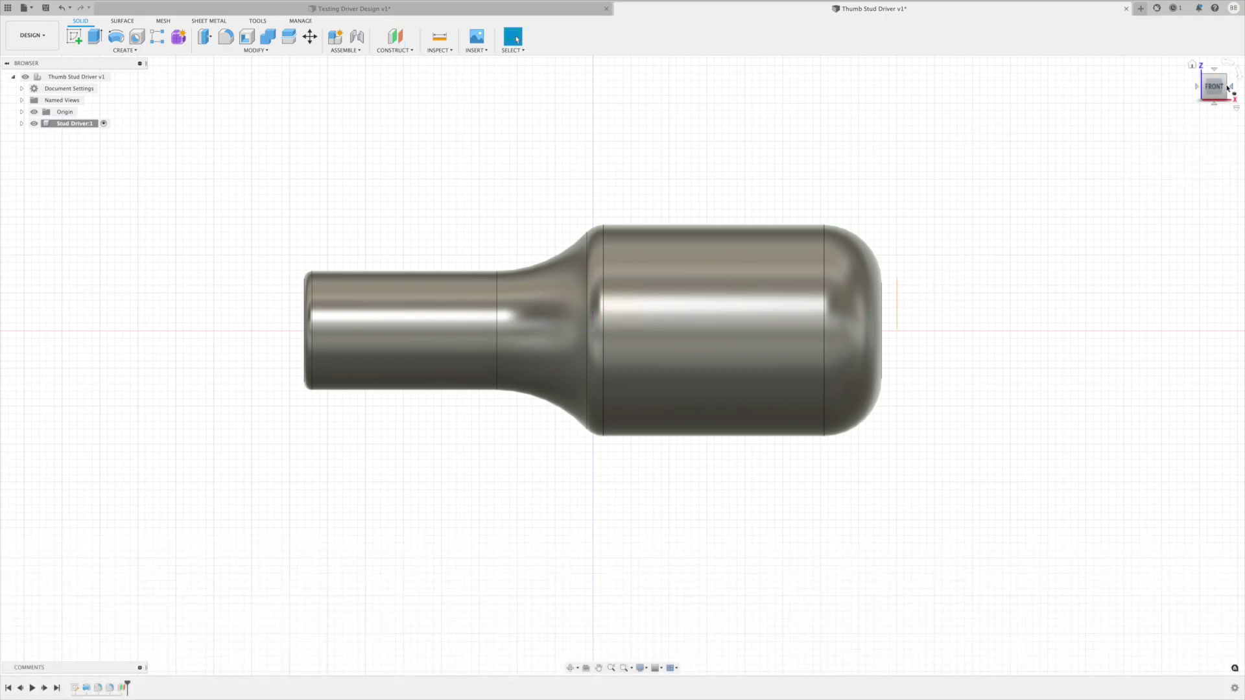
{"action": "mouse_move", "coordinate": [1211, 86]}
{"action": "left_mouse_down"}
{"action": "mouse_move", "coordinate": [516, 39]}
{"action": "mouse_move", "coordinate": [1218, 88]}
{"action": "left_mouse_up"}
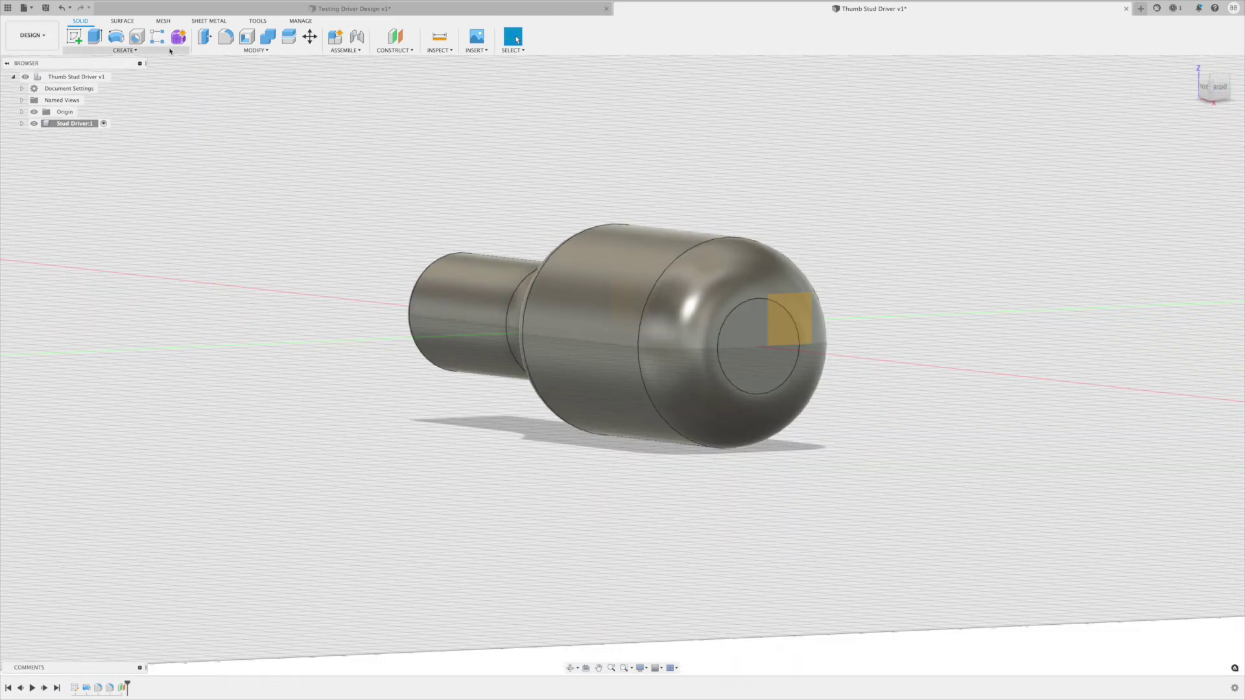
{"action": "left_click", "coordinate": [113, 50]}
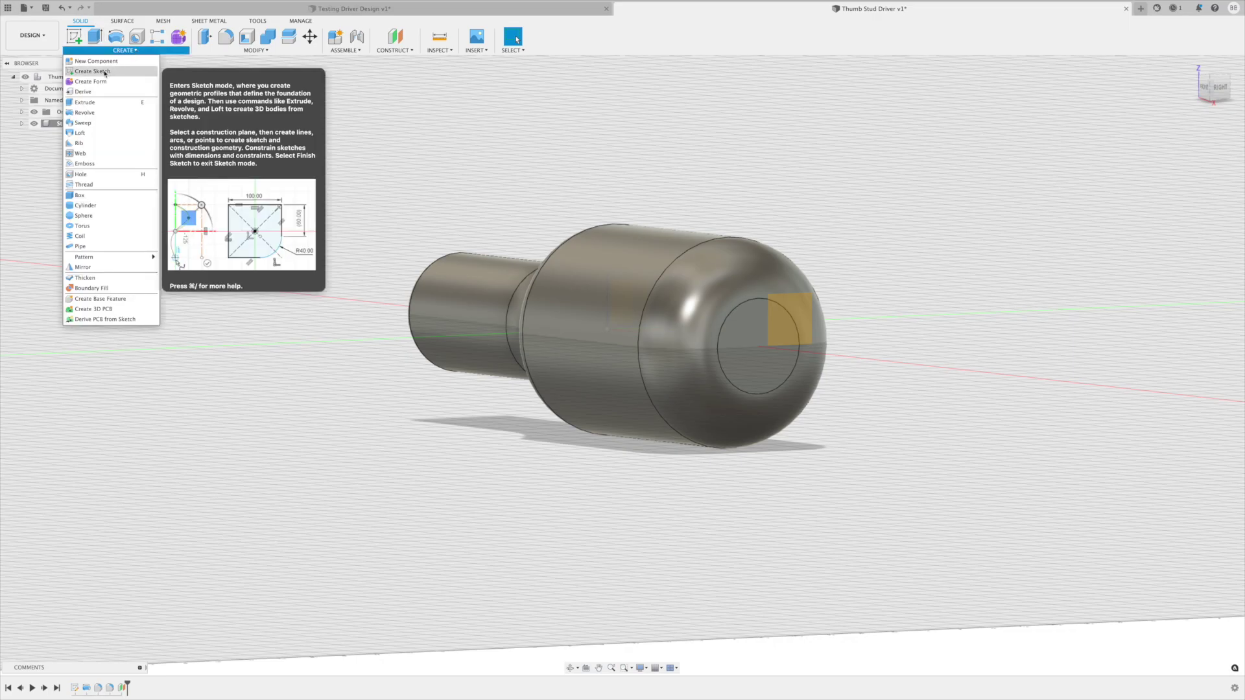
{"action": "left_click", "coordinate": [105, 72]}
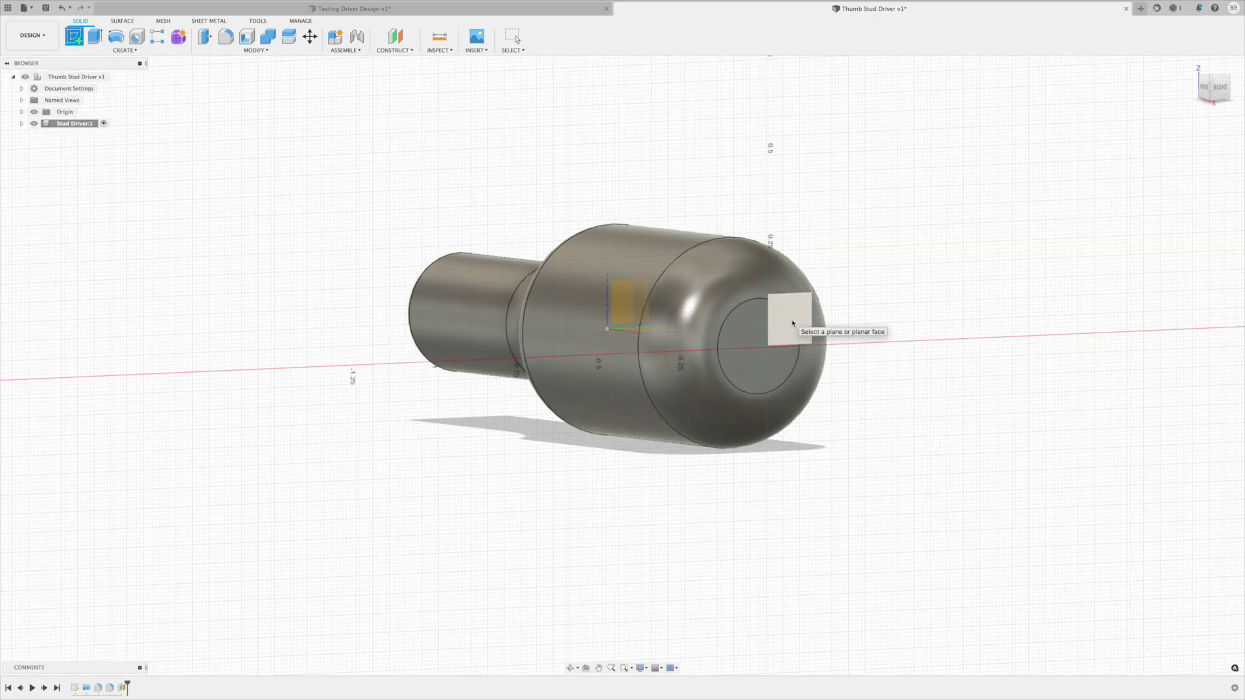
{"action": "left_click", "coordinate": [792, 323]}
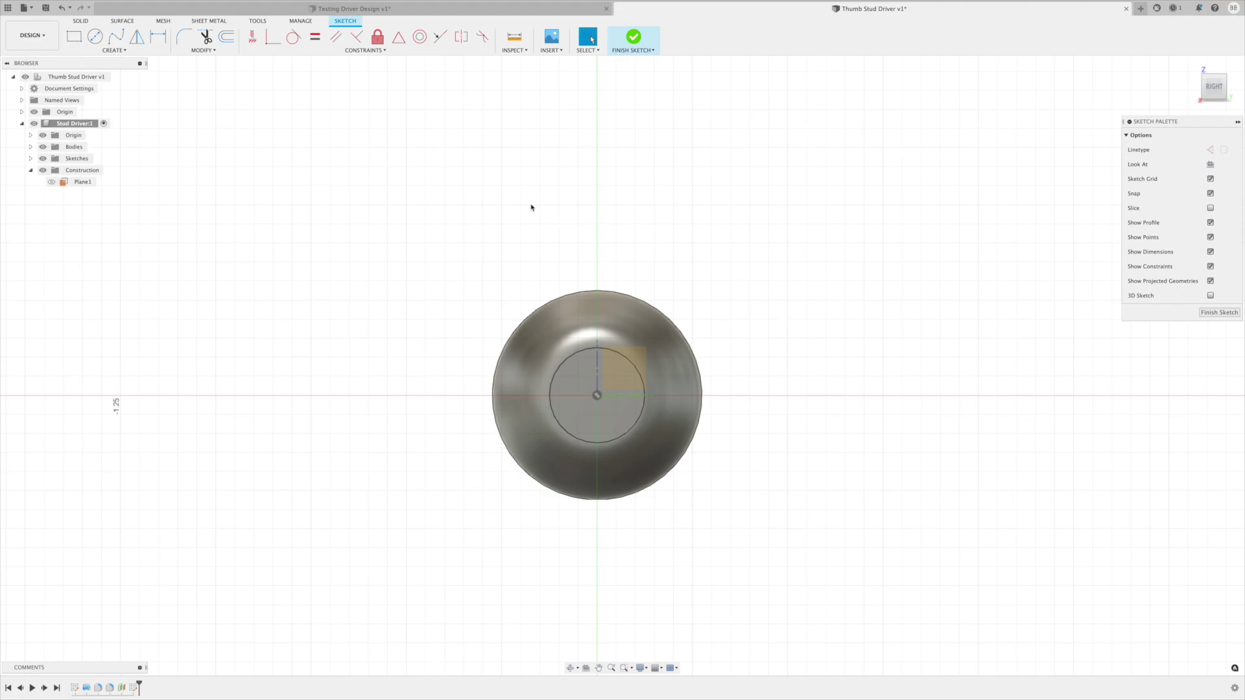
Draw a 0.75 × 0.75 in center rectangle anchored on the sketch origin
{"action": "left_click", "coordinate": [113, 51]}
{"action": "mouse_move", "coordinate": [111, 77]}
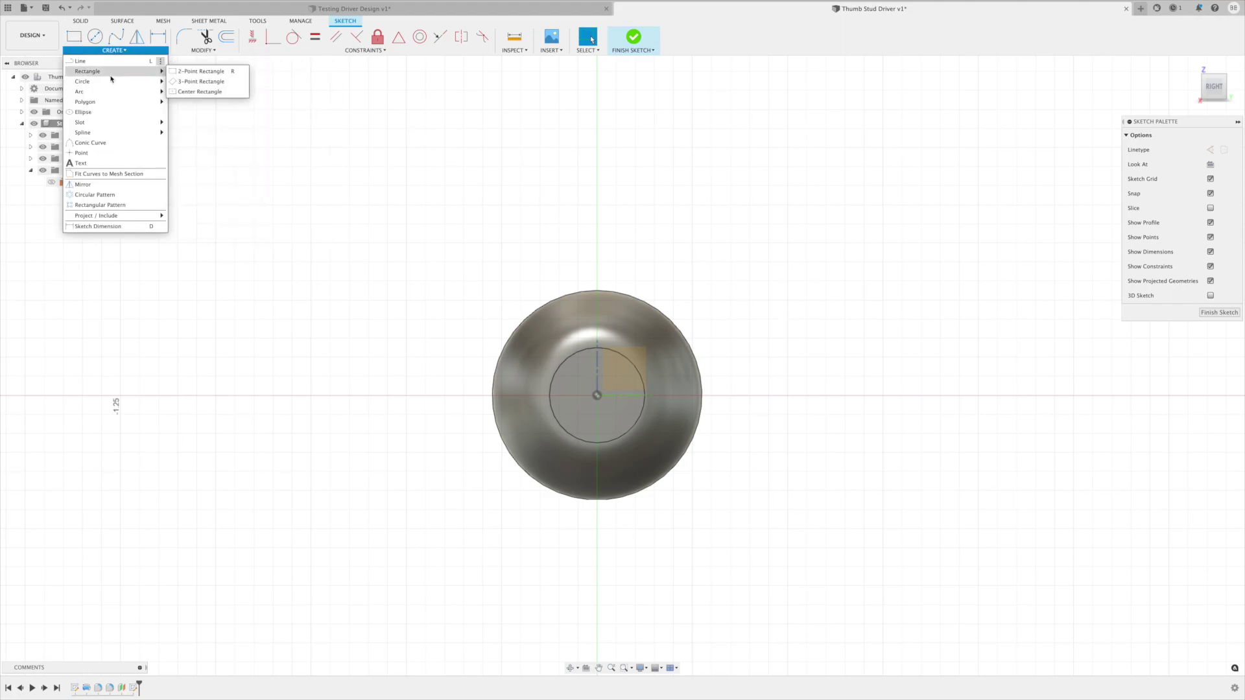
{"action": "left_click", "coordinate": [191, 91]}
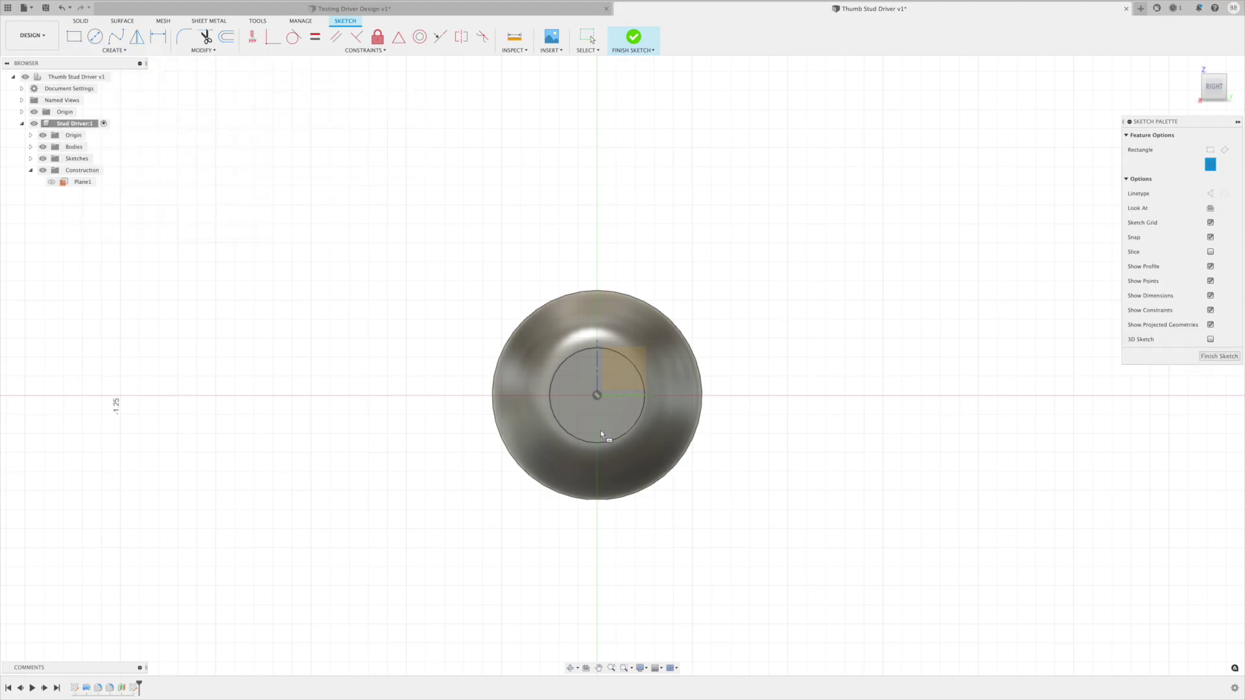
{"action": "left_click", "coordinate": [597, 396]}
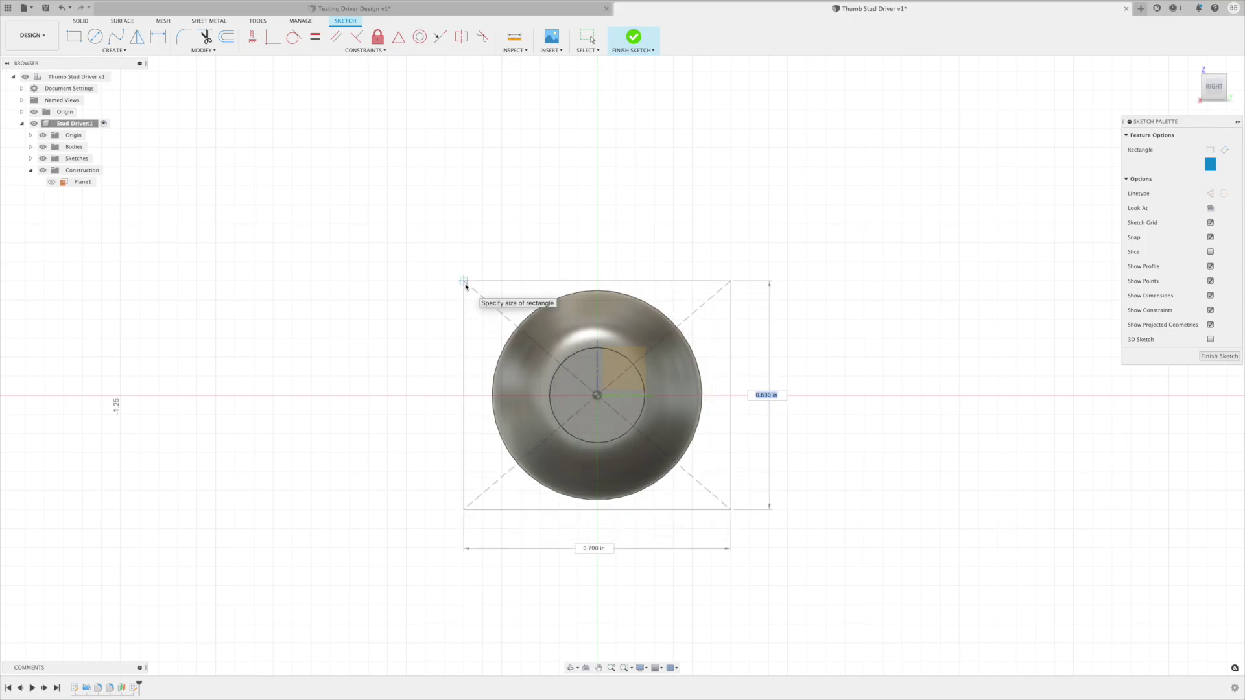
{"action": "type", "text": ".75"}
{"action": "key", "text": "Tab"}
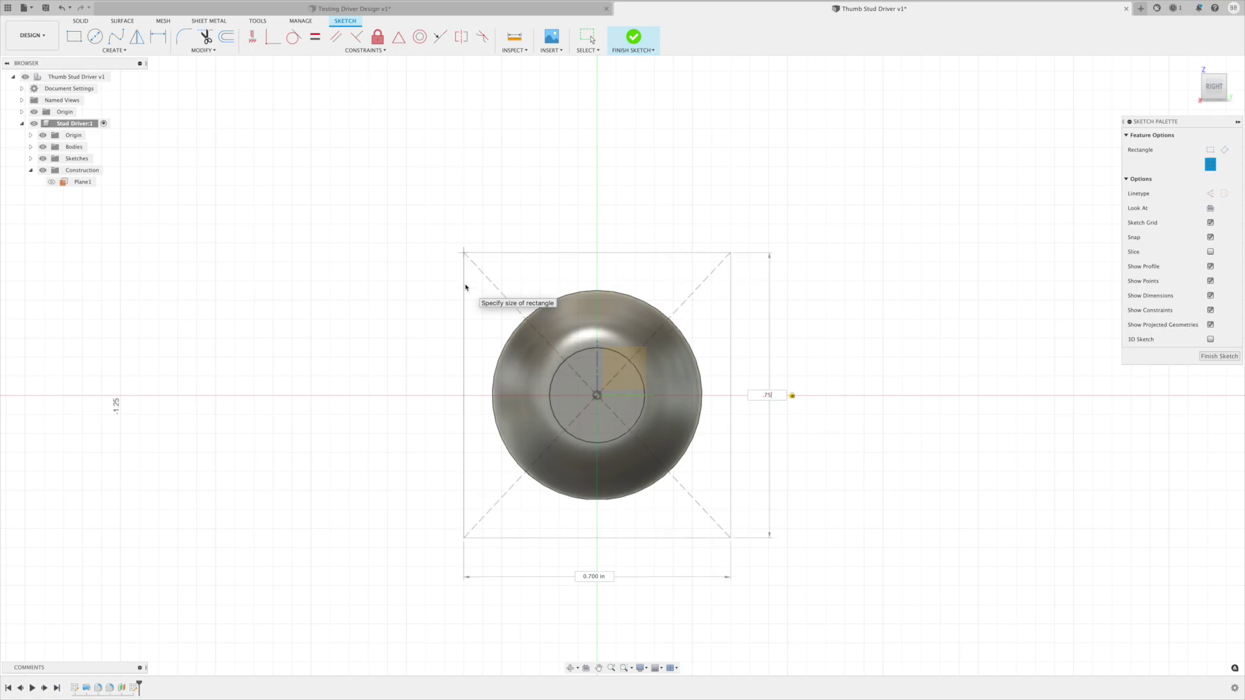
{"action": "type", "text": ".75"}
{"action": "key", "text": "Return"}
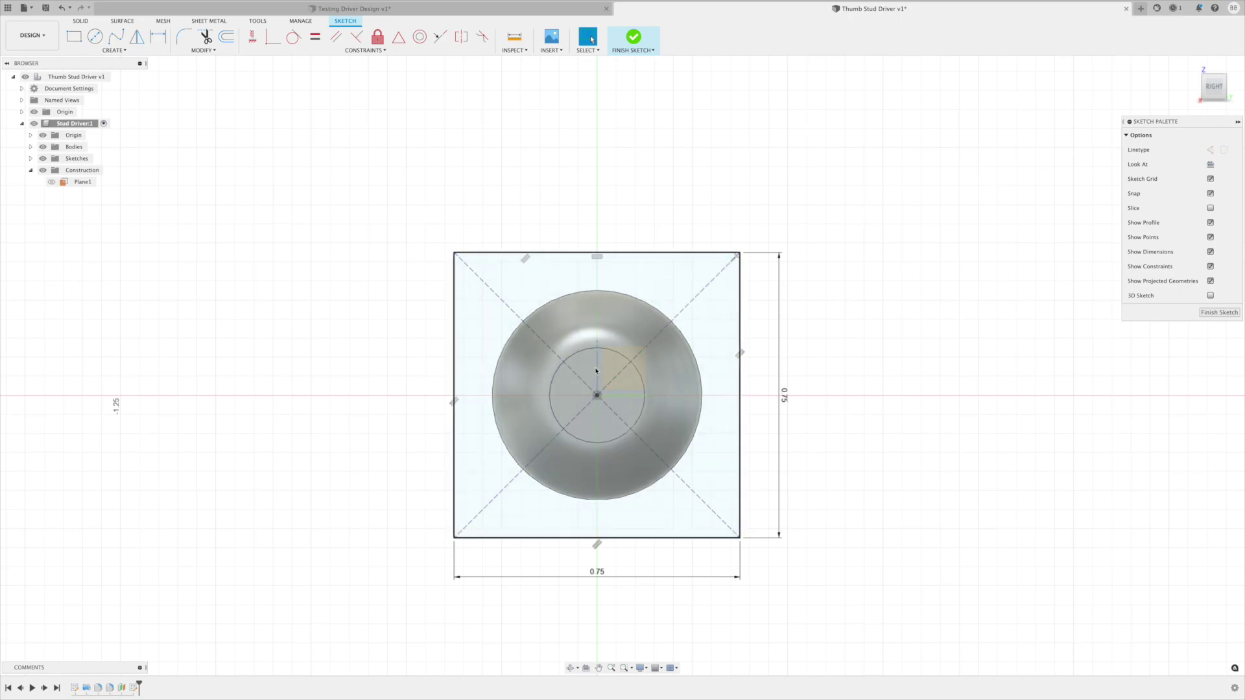
{"action": "left_click", "coordinate": [128, 51]}
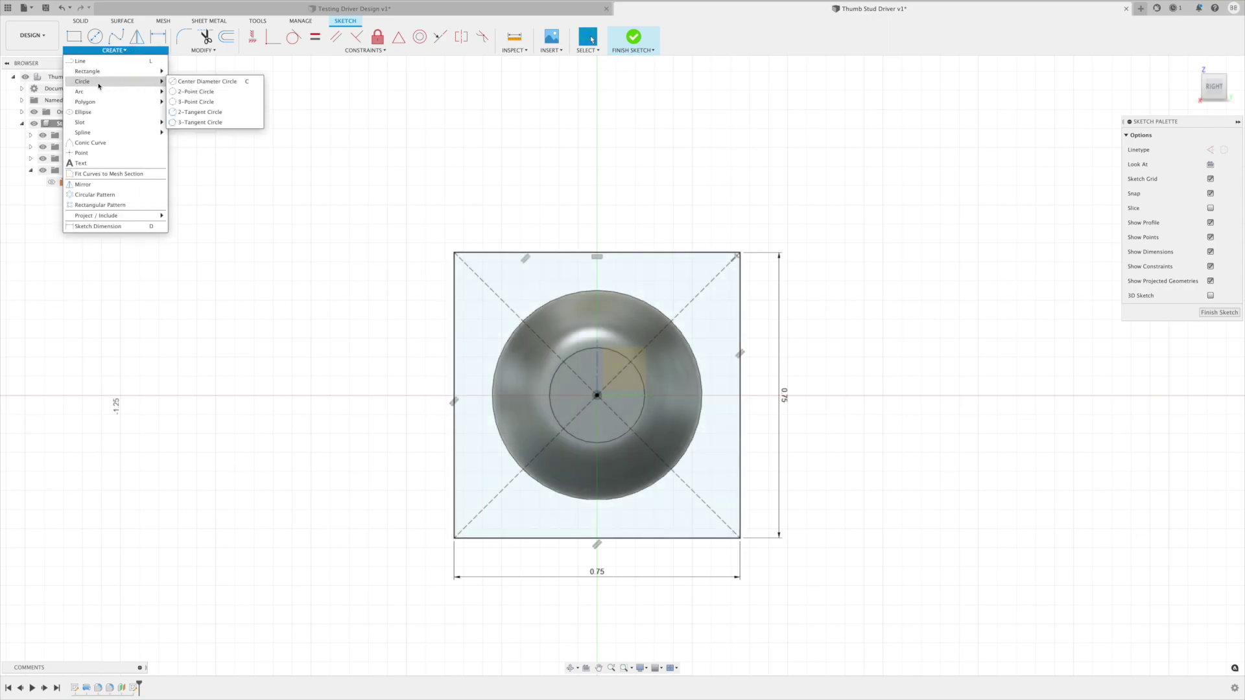
Dimension the large origin-centred circle to Ø0.55 in
{"action": "left_click", "coordinate": [194, 81]}
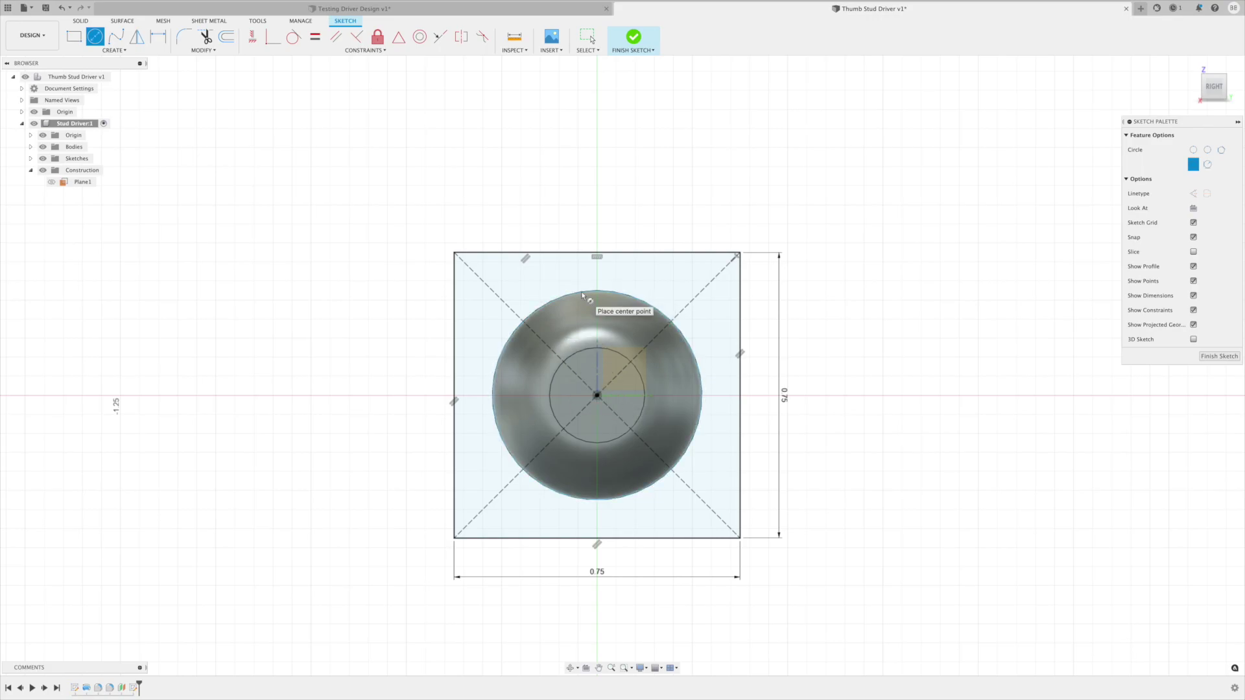
{"action": "key", "text": "Escape"}
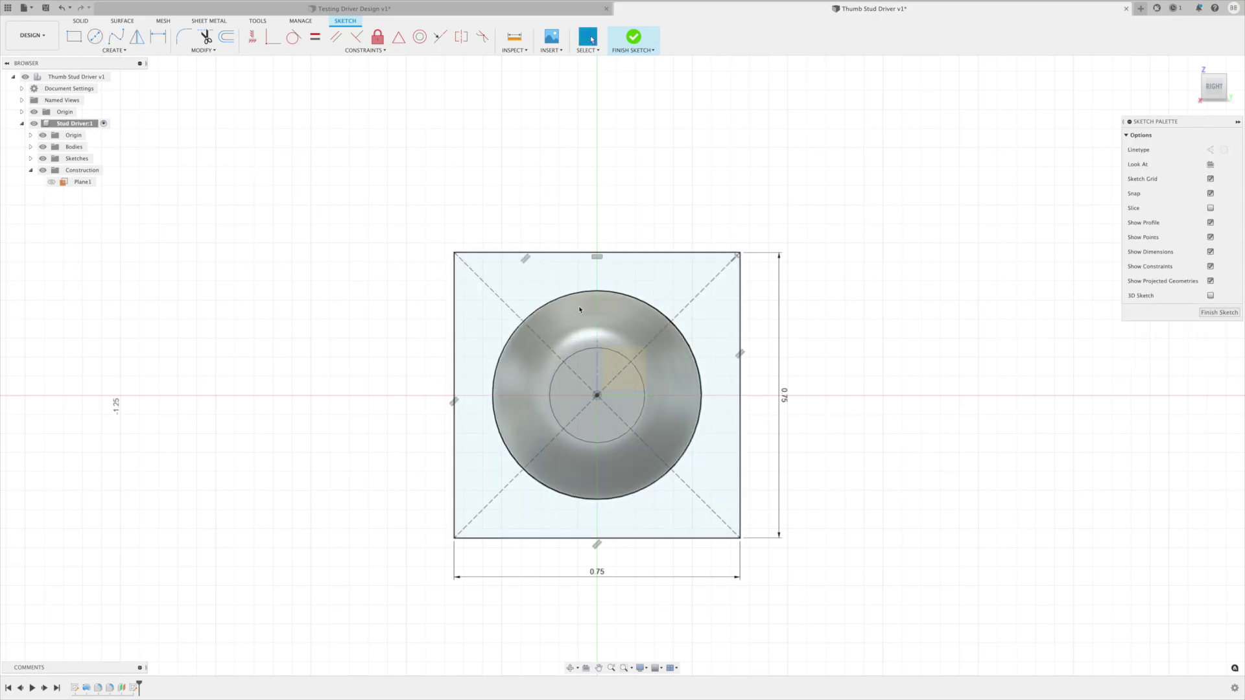
{"action": "key", "text": "d"}
{"action": "left_click", "coordinate": [567, 297]}
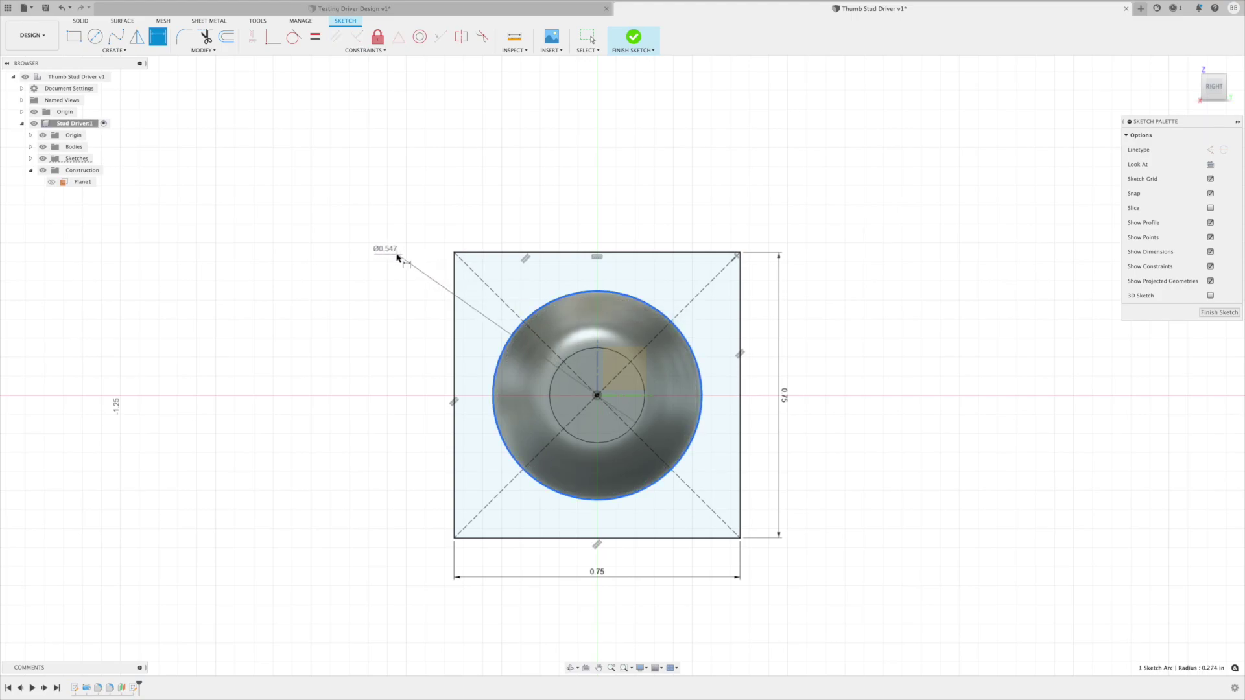
{"action": "left_click", "coordinate": [393, 256]}
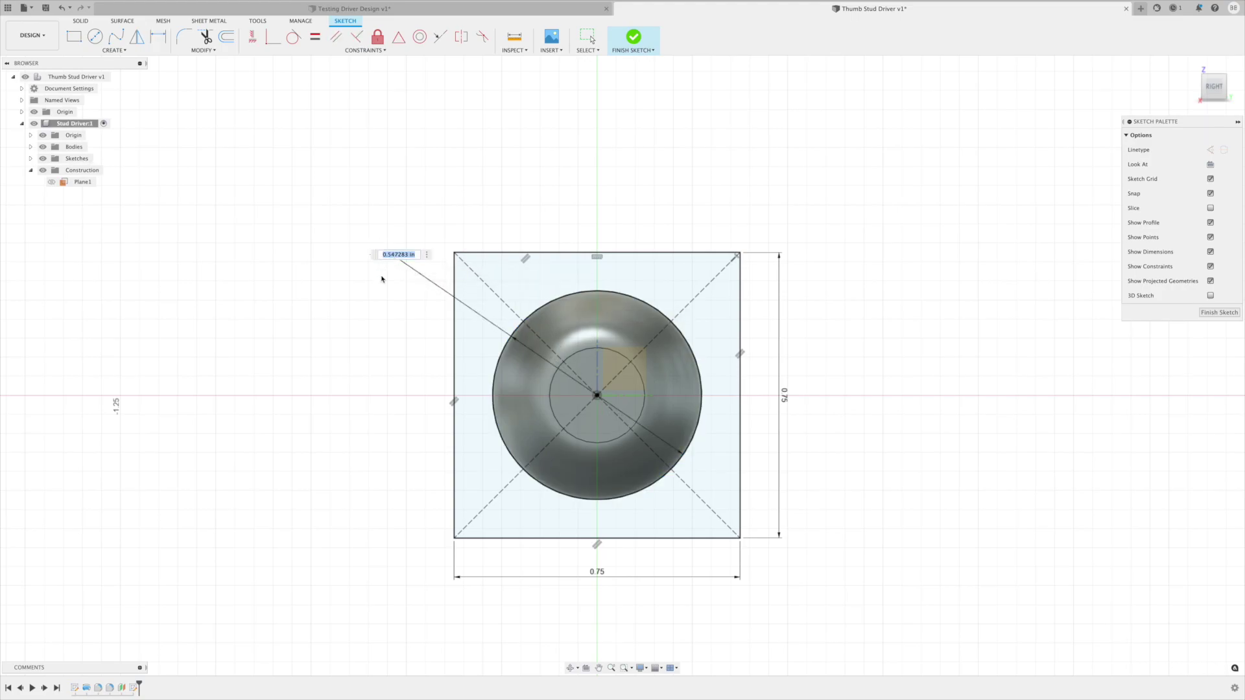
{"action": "key", "text": "Return"}
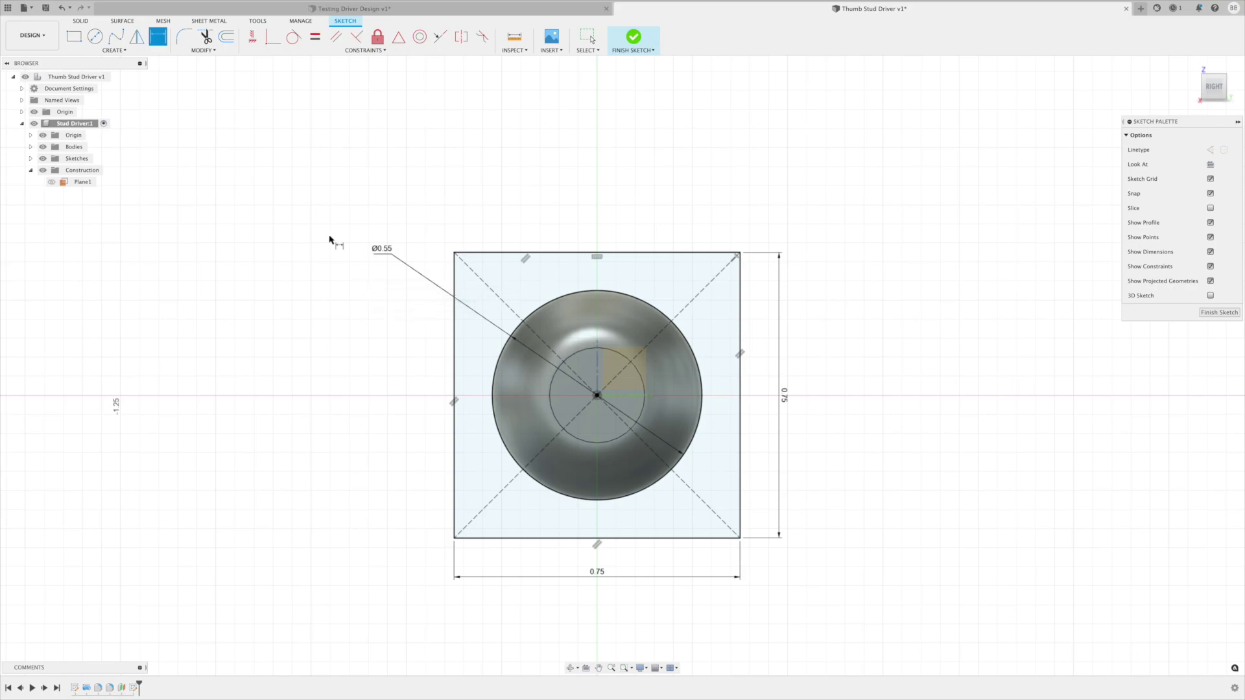
{"action": "left_click", "coordinate": [129, 54]}
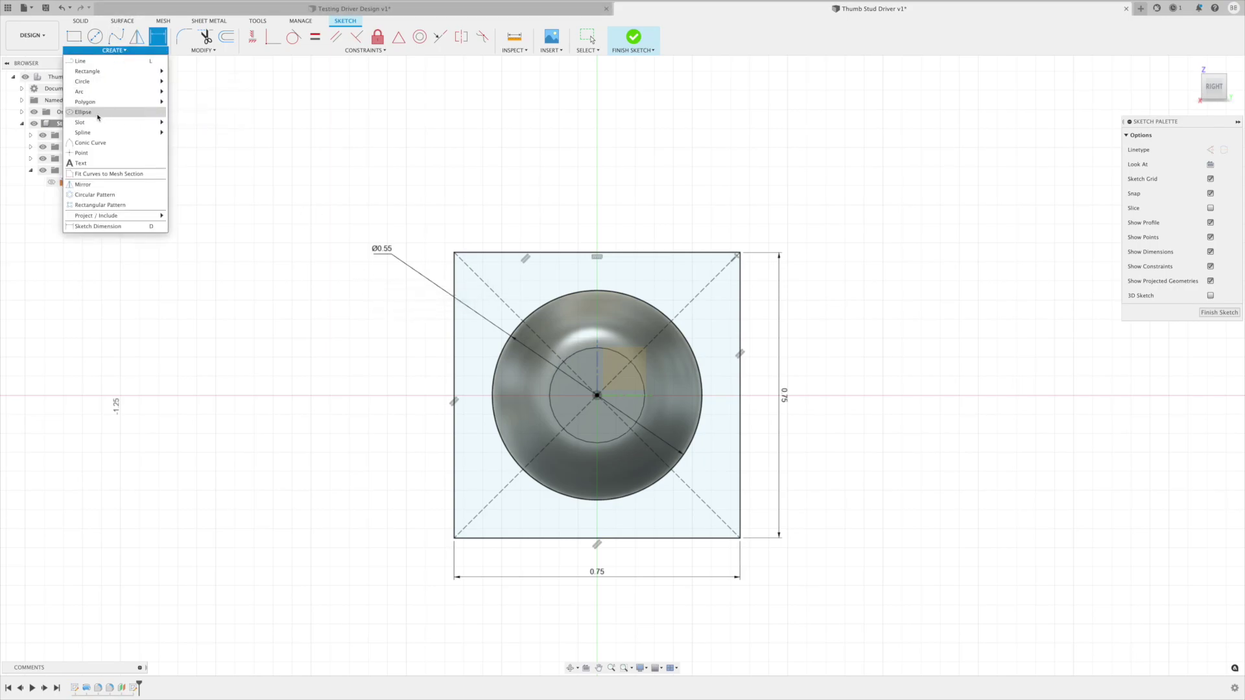
Place sketch points at the square's four edge midpoints and on the lower-left diagonal
{"action": "left_click", "coordinate": [79, 153]}
{"action": "scroll", "coordinate": [597, 253], "scroll_direction": "up", "scroll_amount": 2}
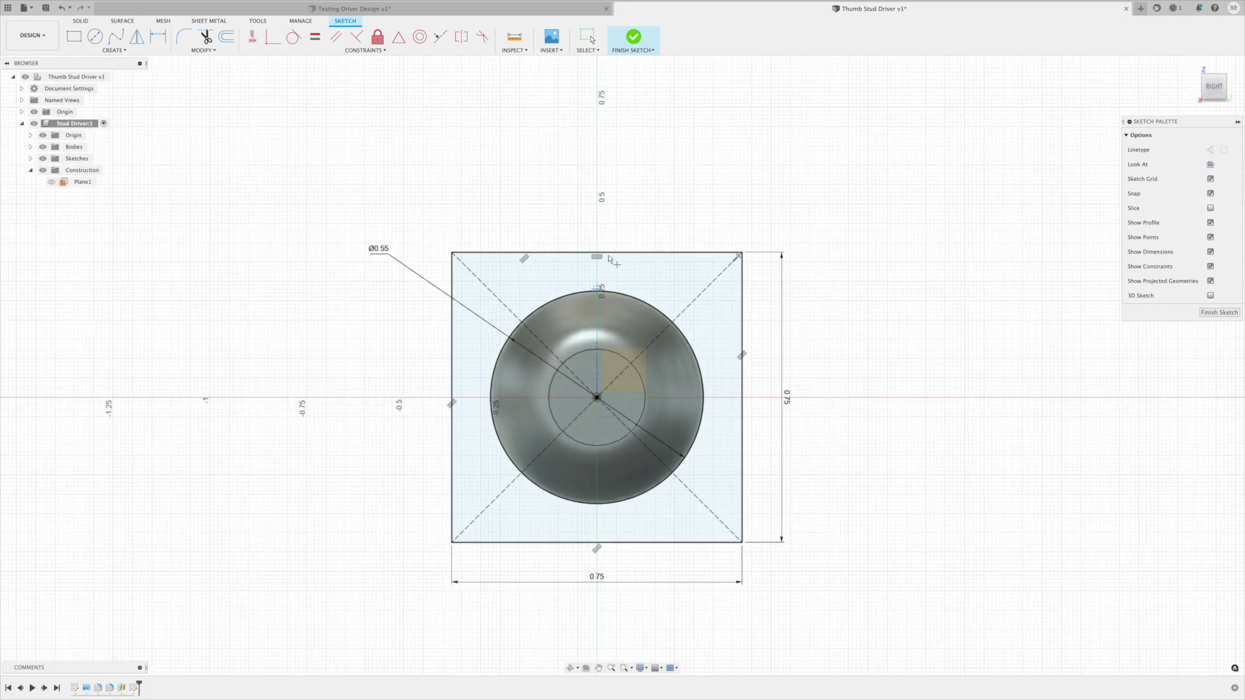
{"action": "left_click", "coordinate": [596, 252]}
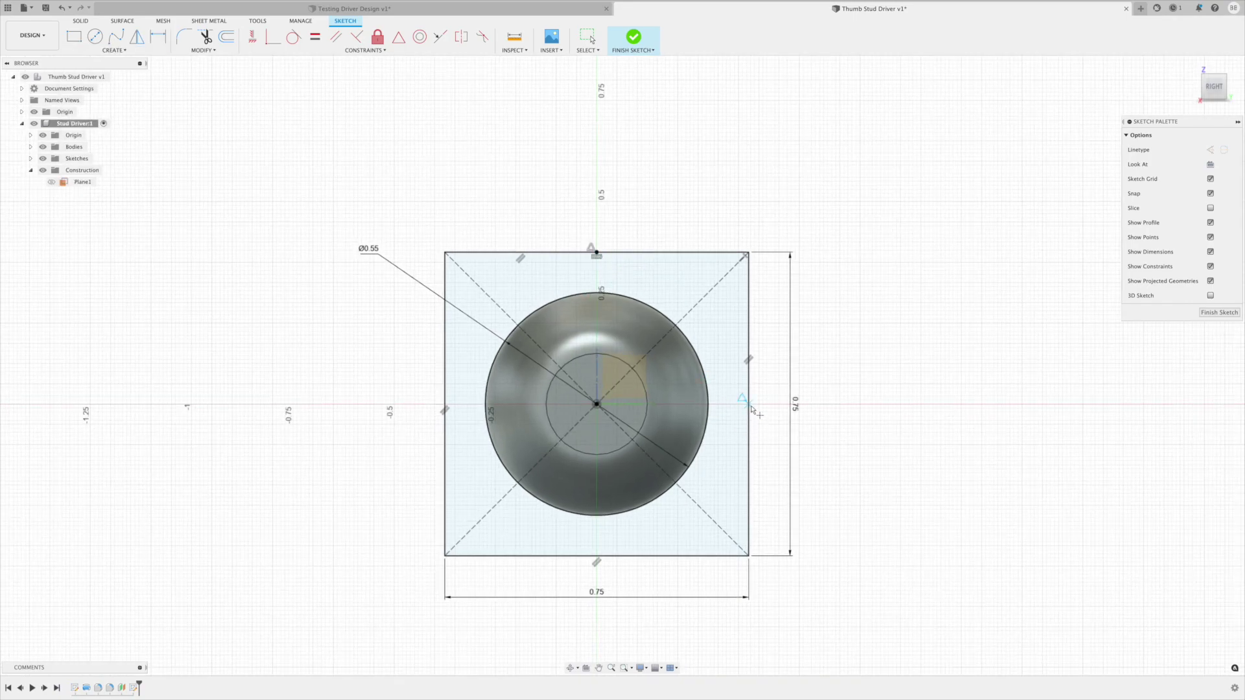
{"action": "left_click", "coordinate": [749, 404]}
{"action": "left_click", "coordinate": [445, 405]}
{"action": "left_click", "coordinate": [596, 556]}
{"action": "left_click", "coordinate": [483, 517]}
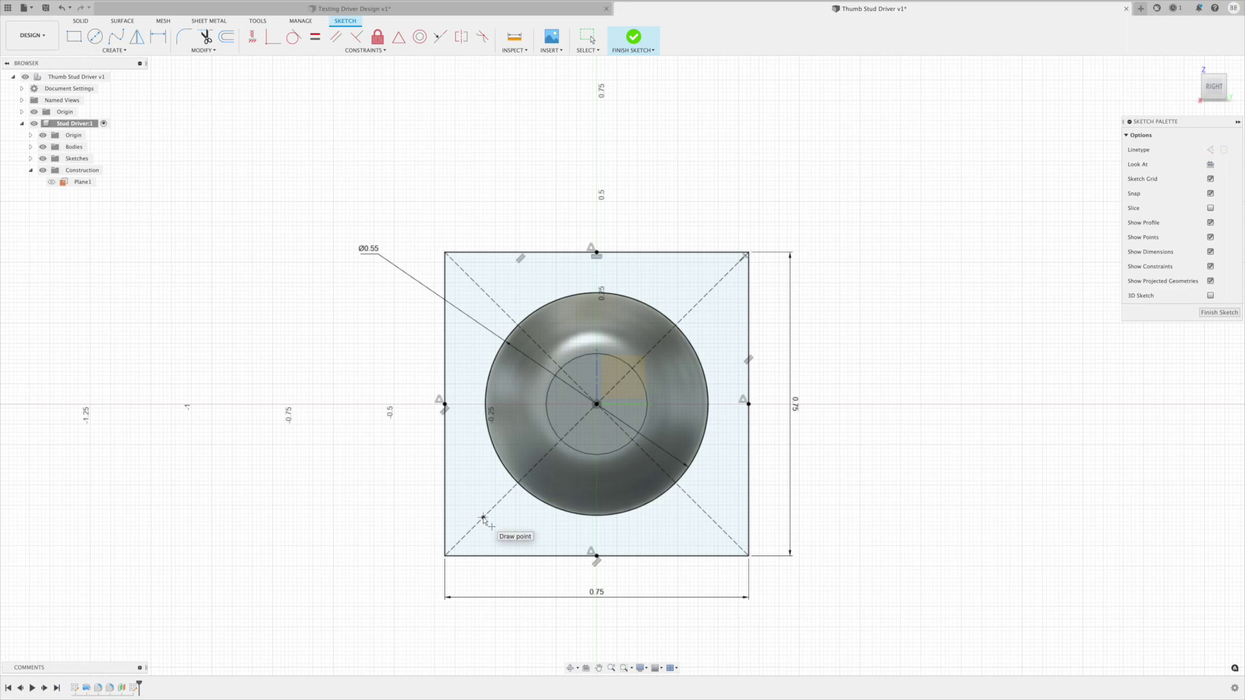
Dimension the lower-left diagonal point 0.375 in from the centre
{"action": "key", "text": "d"}
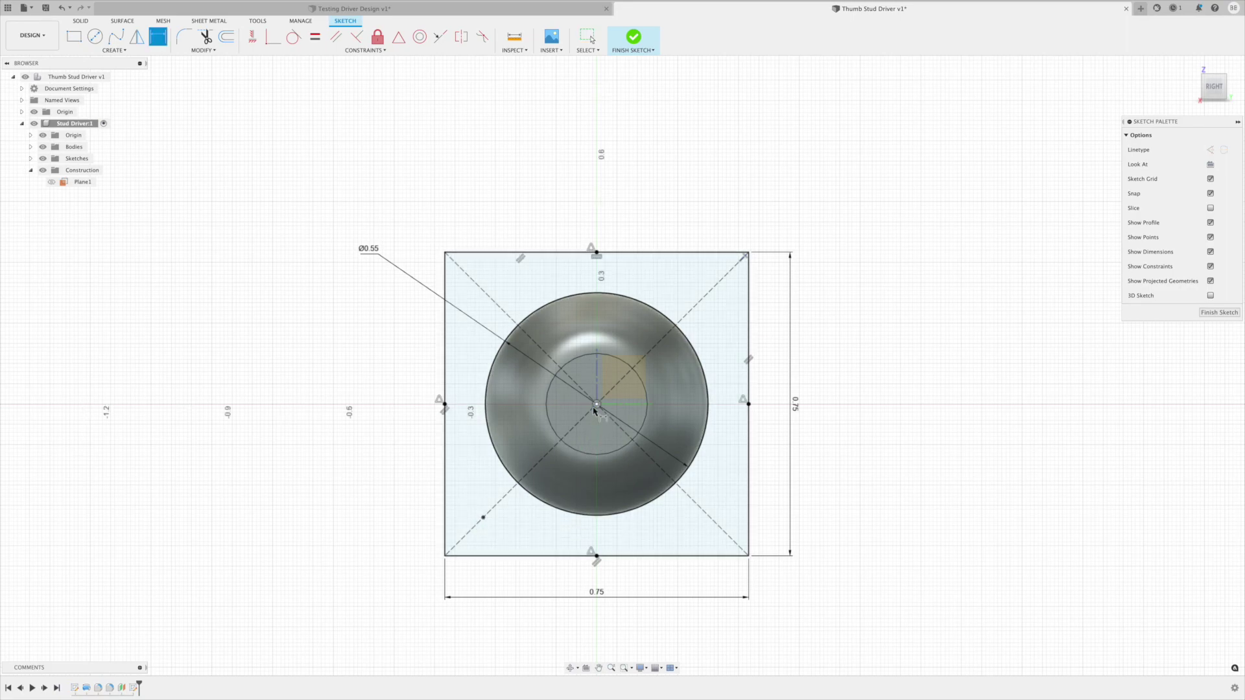
{"action": "left_click", "coordinate": [483, 518]}
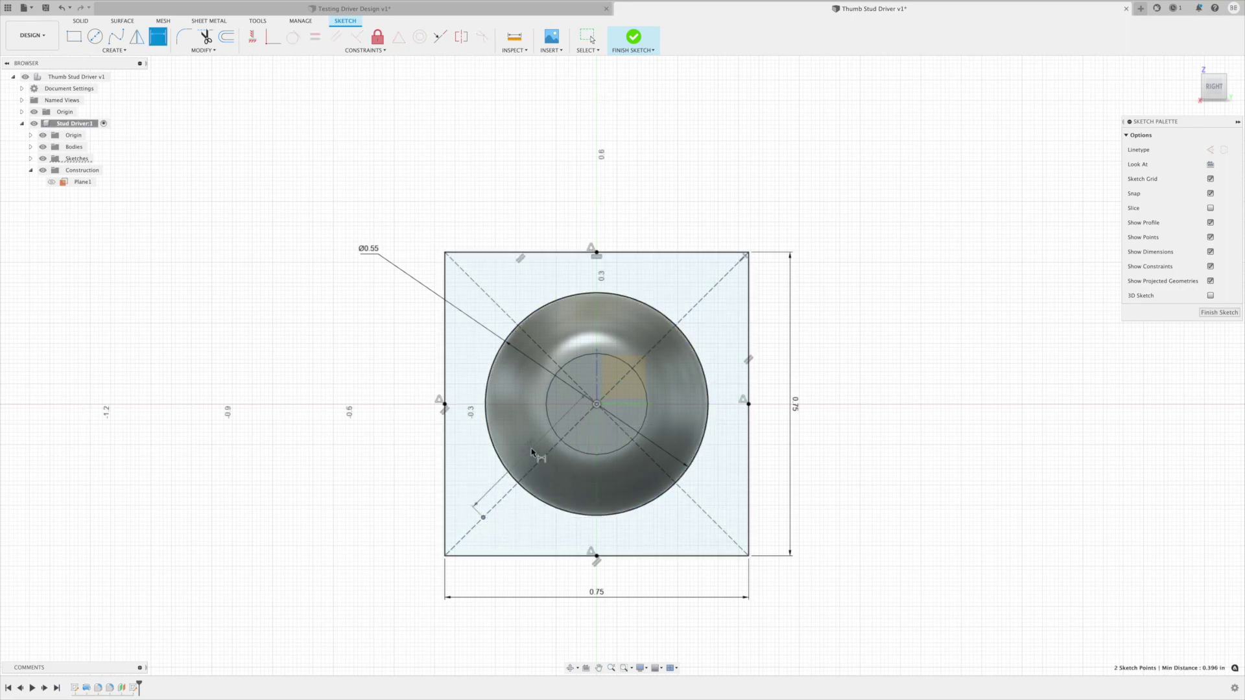
{"action": "left_click", "coordinate": [512, 436]}
{"action": "left_click", "coordinate": [514, 436]}
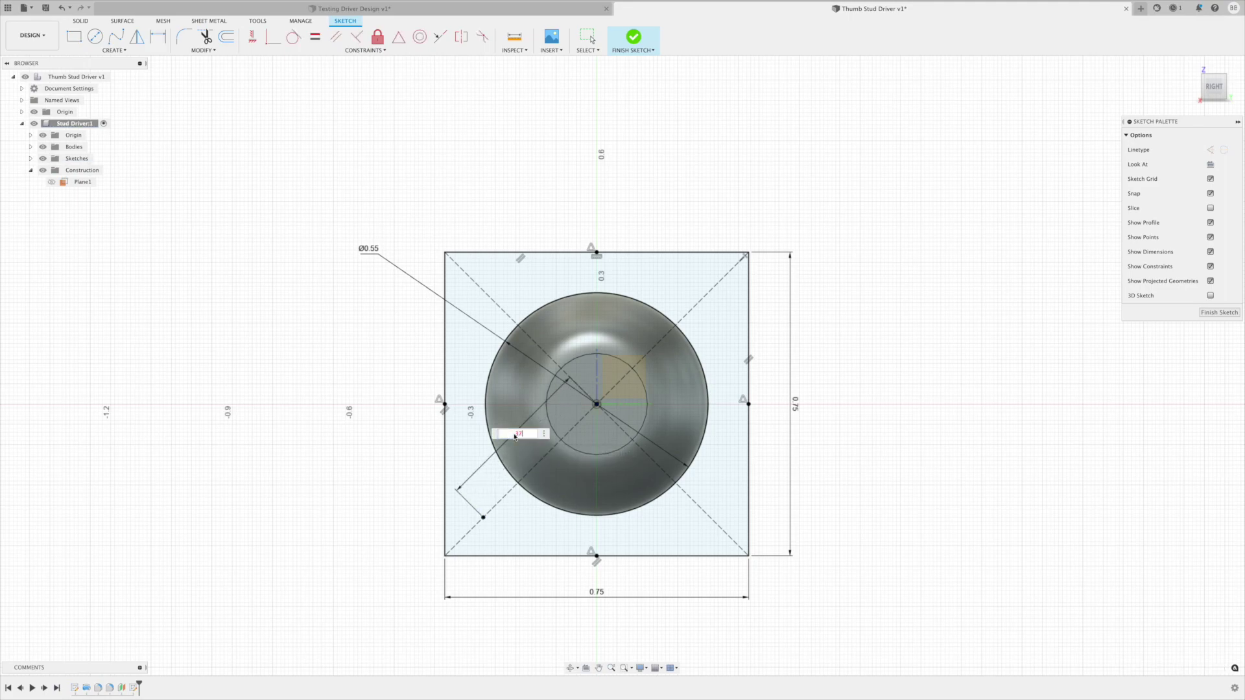
{"action": "type", "text": ".375"}
{"action": "key", "text": "Return"}
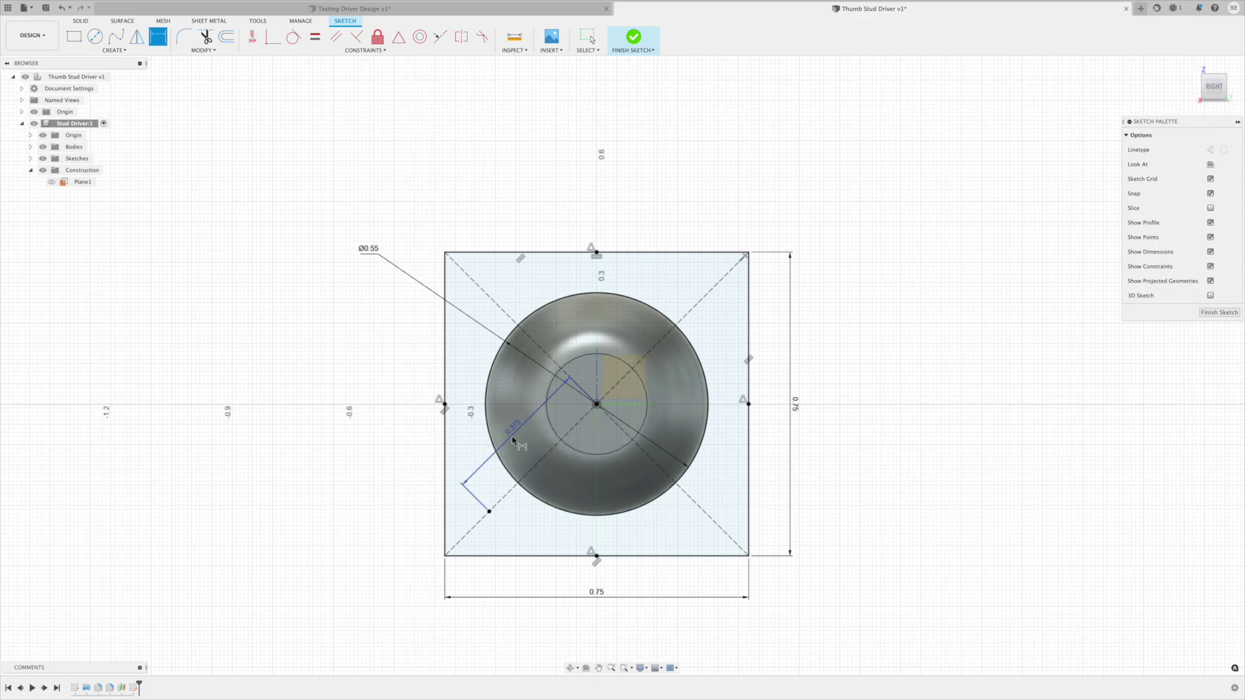
{"action": "key", "text": "Escape"}
Place points on the upper-left, upper-right and lower-right diagonals
{"action": "left_click", "coordinate": [114, 50]}
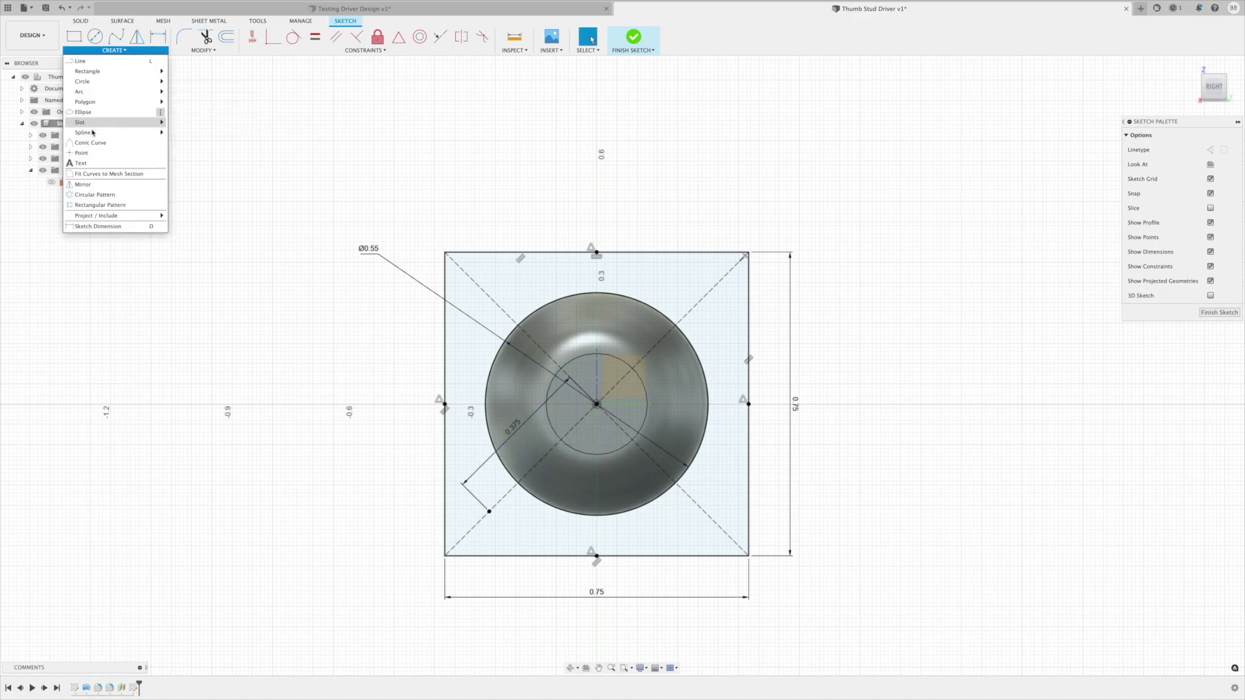
{"action": "left_click", "coordinate": [81, 153]}
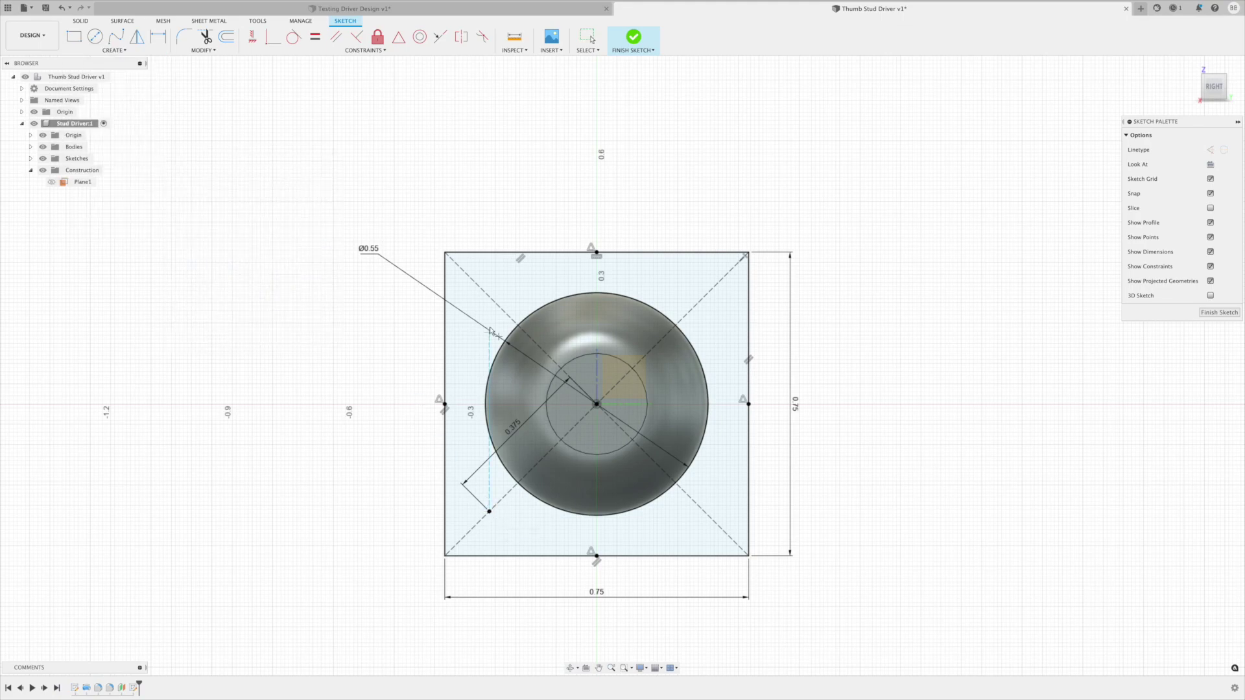
{"action": "left_click", "coordinate": [489, 296]}
{"action": "left_click", "coordinate": [704, 297]}
{"action": "left_click", "coordinate": [704, 511]}
{"action": "key", "text": "Escape"}
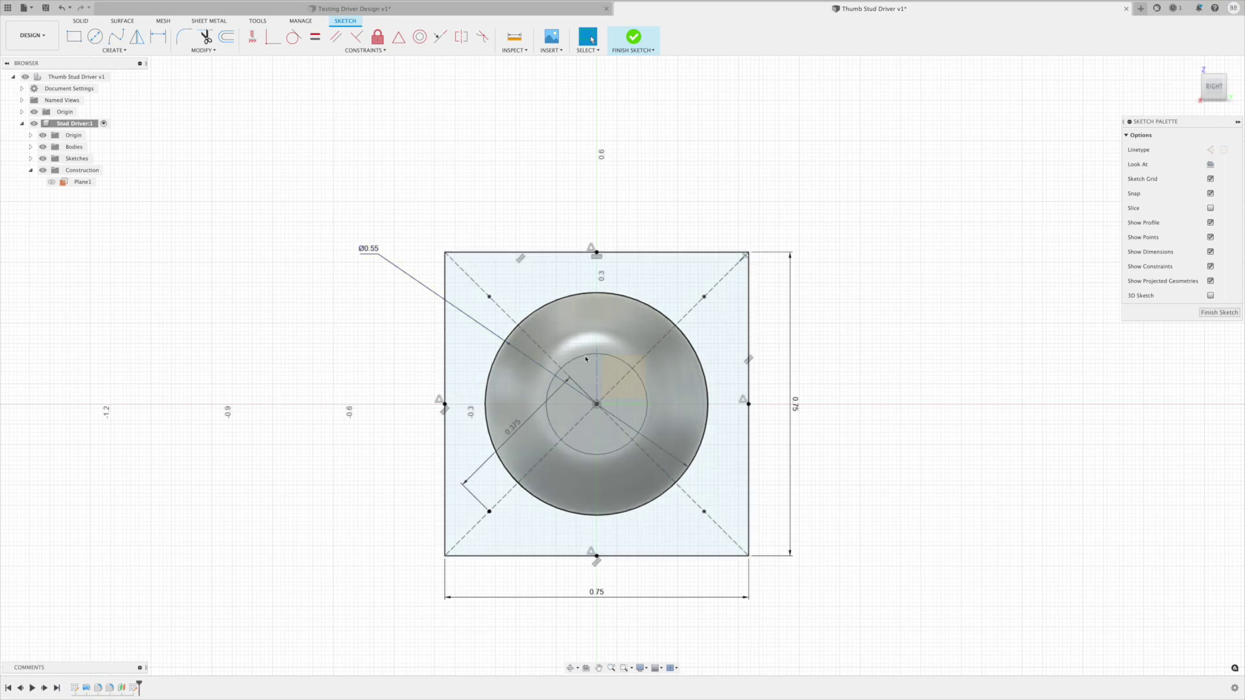
Dimension the upper-right diagonal point 0.375 in from the centre
{"action": "key", "text": "d"}
{"action": "left_click", "coordinate": [596, 403]}
{"action": "left_click", "coordinate": [704, 297]}
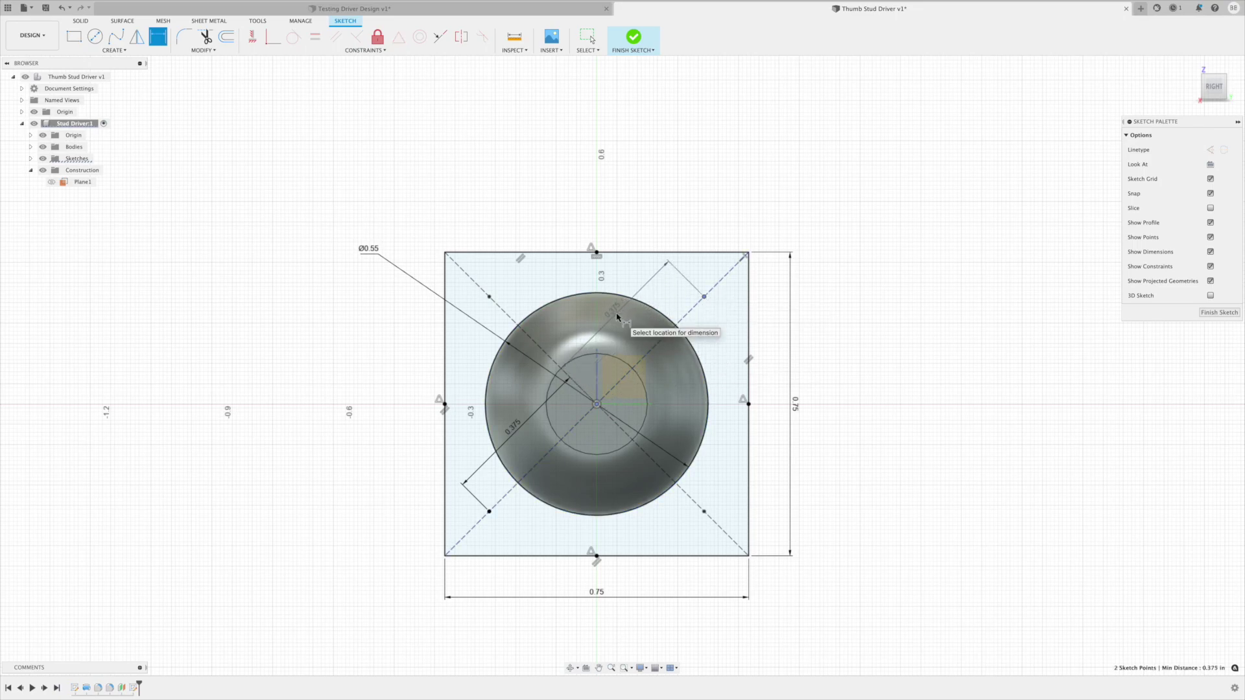
{"action": "left_click", "coordinate": [617, 318]}
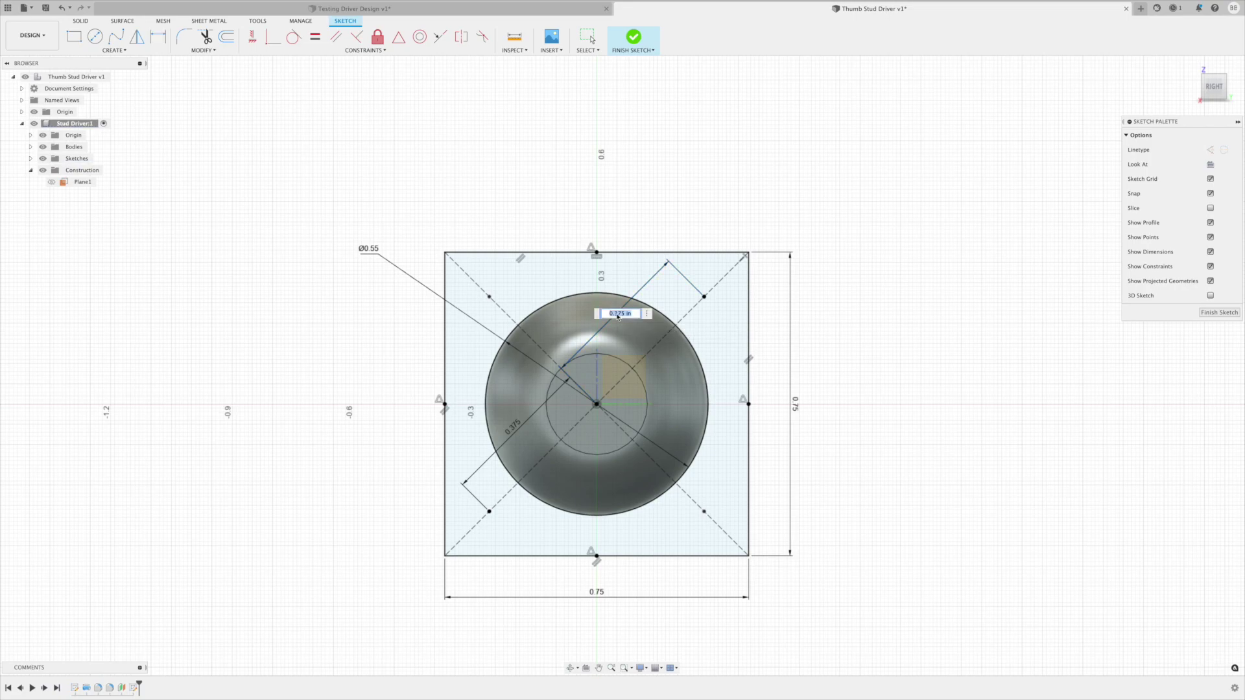
{"action": "type", "text": "0.375"}
{"action": "key", "text": "Return"}
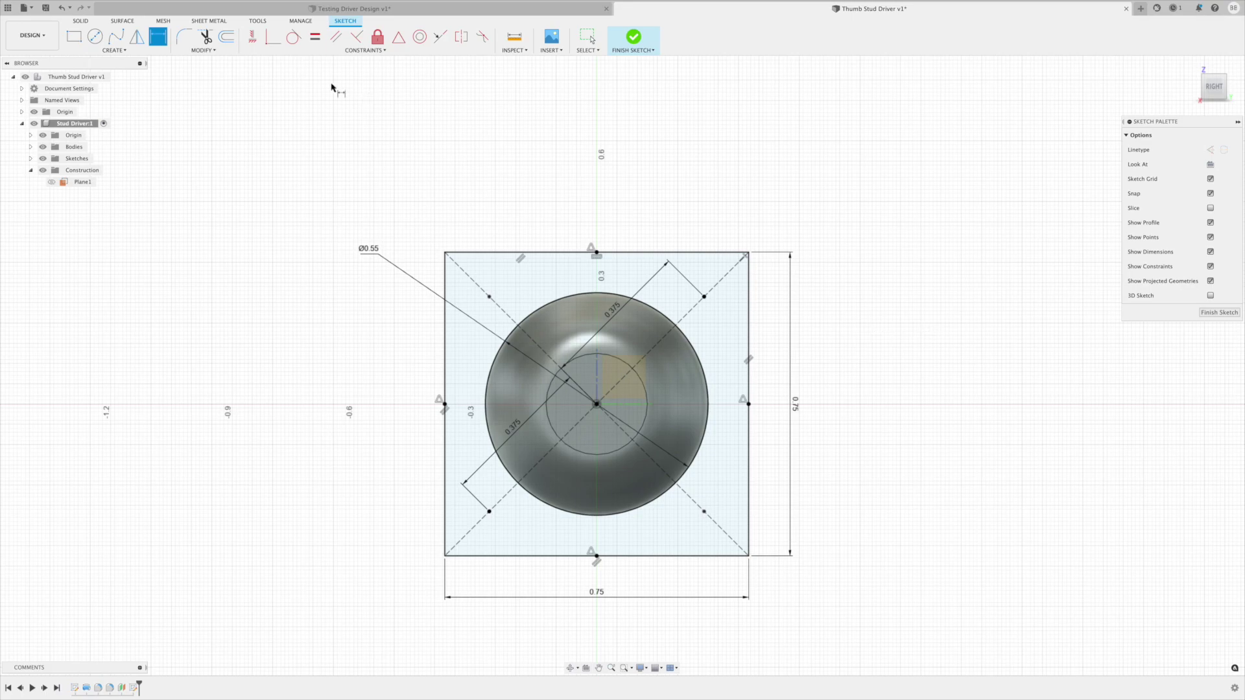
Draw Ø0.25 circles on the upper-left, top, upper-right and right points
{"action": "left_click", "coordinate": [114, 50]}
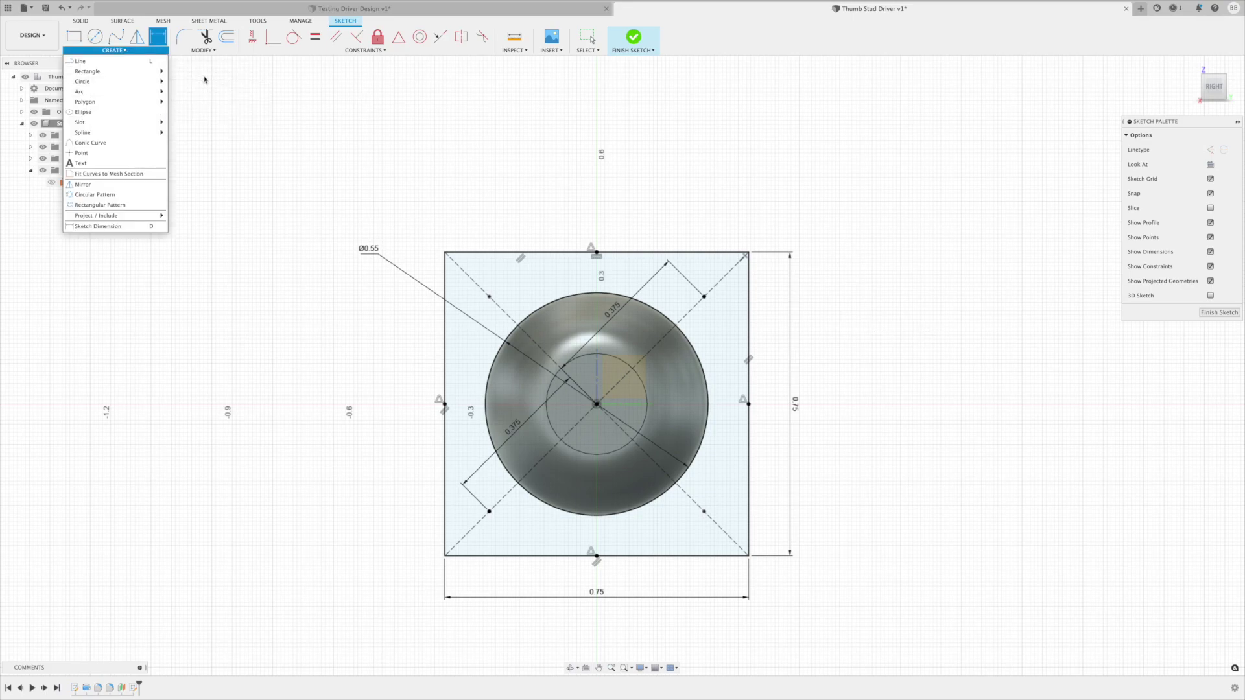
{"action": "left_click", "coordinate": [180, 81]}
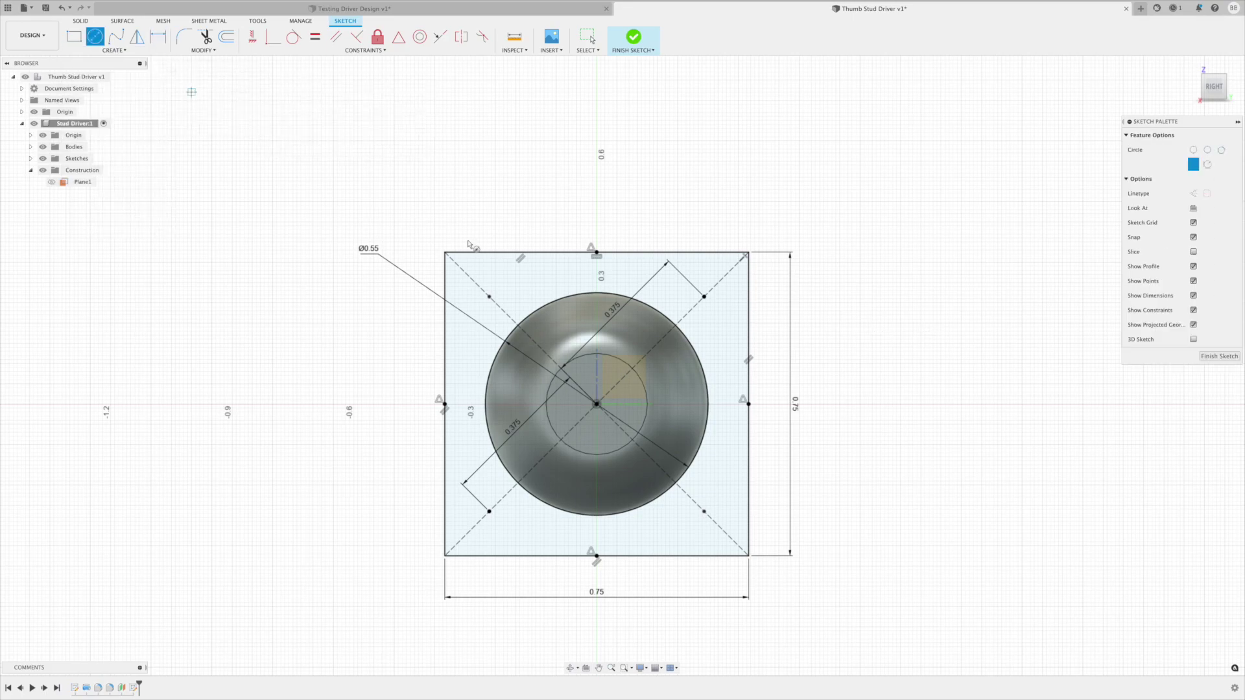
{"action": "left_click", "coordinate": [489, 297]}
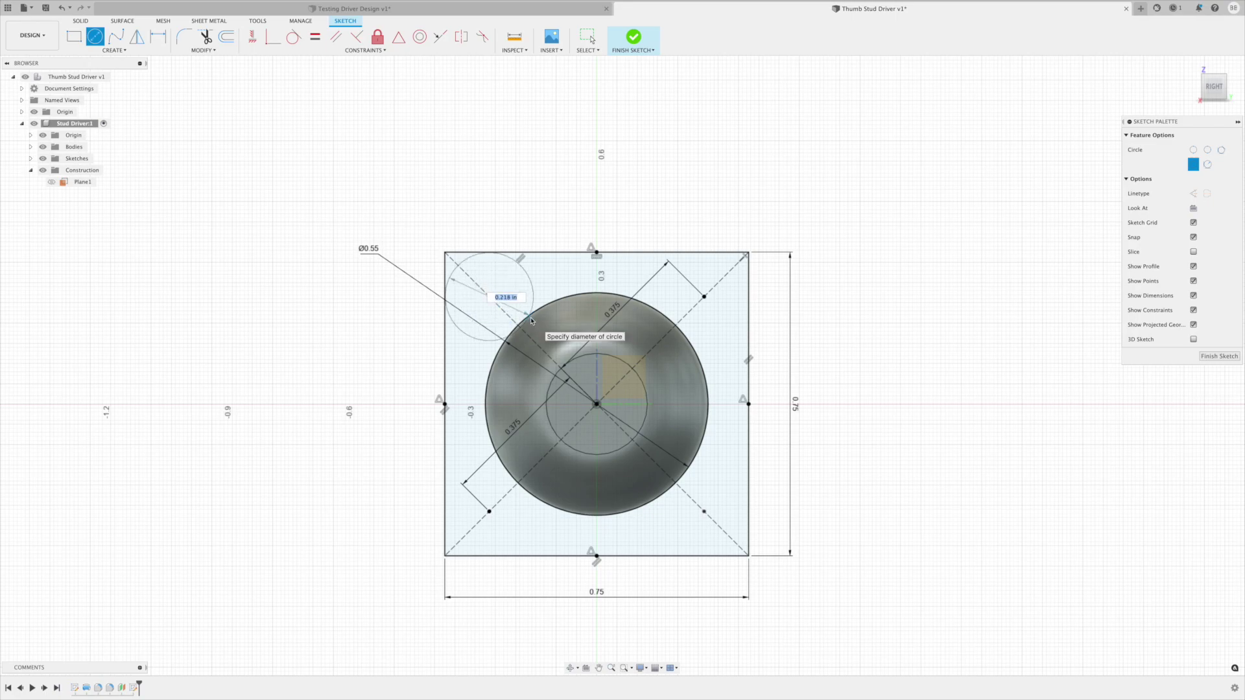
{"action": "type", "text": "0.25"}
{"action": "key", "text": "Return"}
{"action": "key", "text": "Escape"}
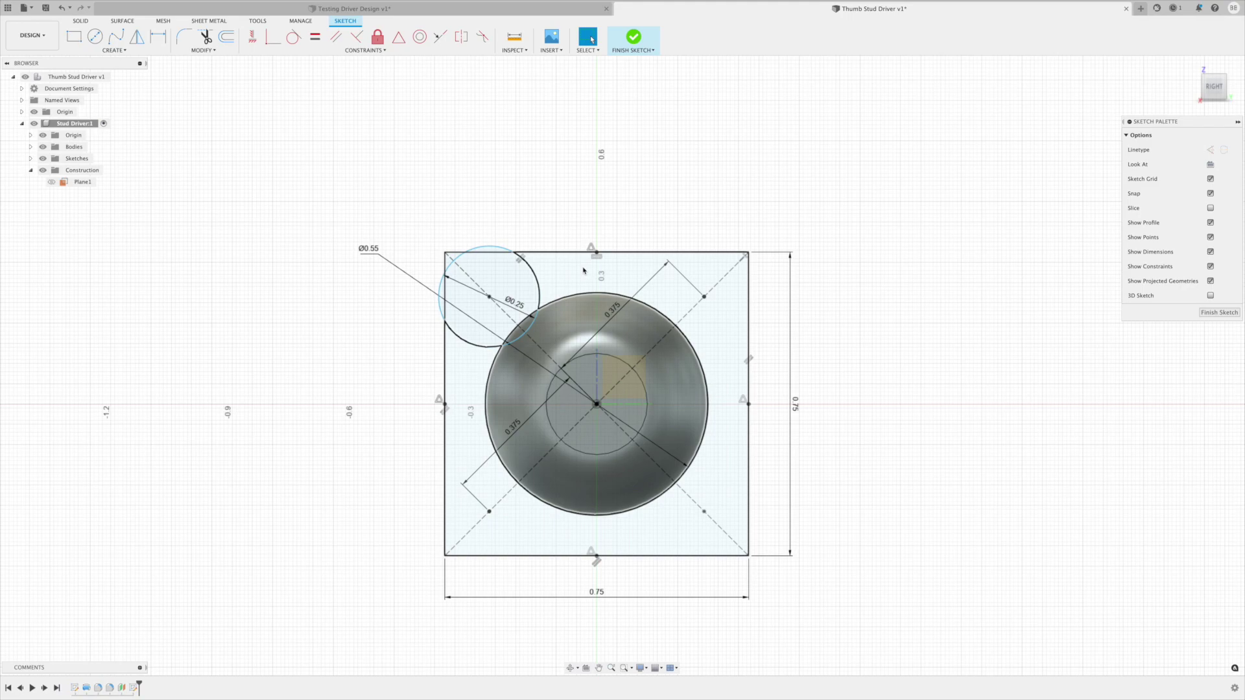
{"action": "key", "text": "c"}
{"action": "left_click", "coordinate": [596, 252]}
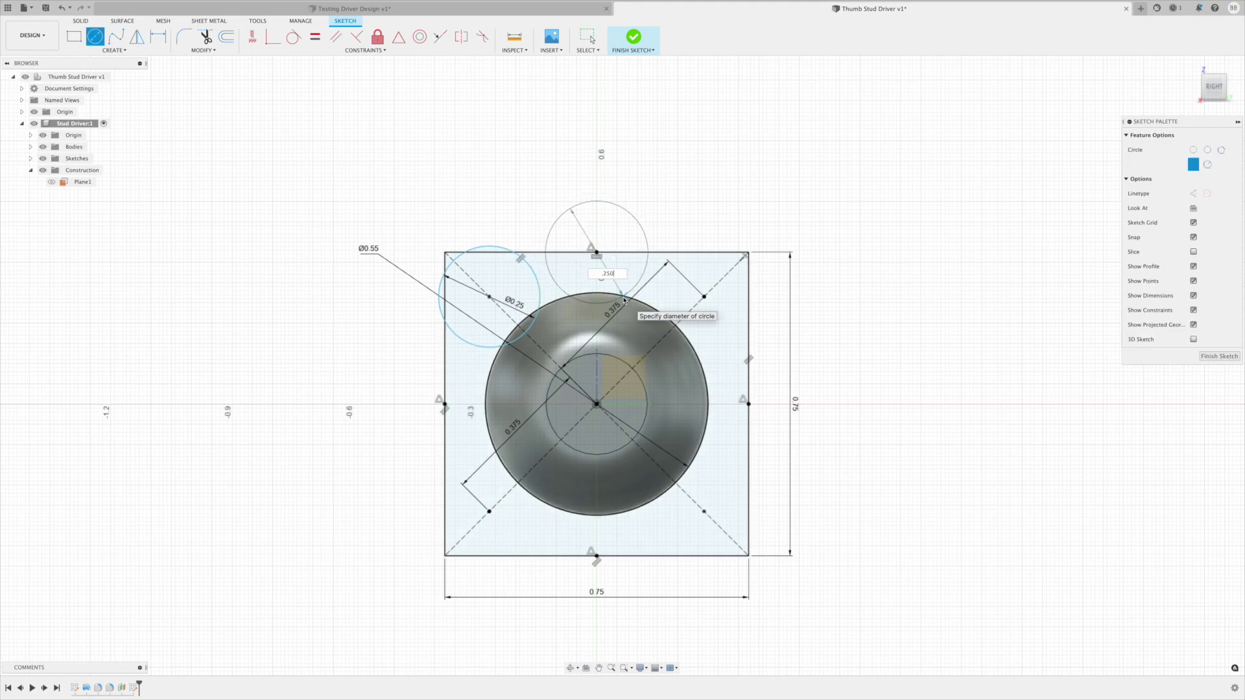
{"action": "type", "text": ".250"}
{"action": "key", "text": "Return"}
{"action": "left_click", "coordinate": [704, 297]}
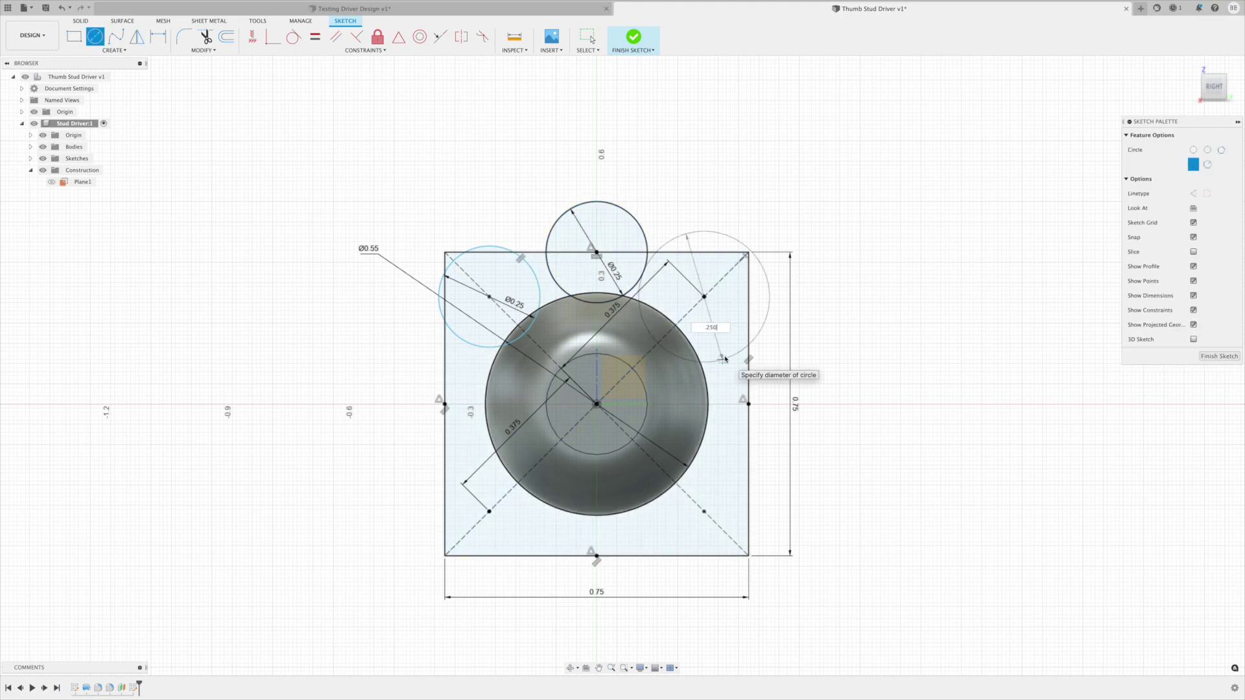
{"action": "key", "text": "Return"}
{"action": "key", "text": "c"}
{"action": "left_click", "coordinate": [749, 404]}
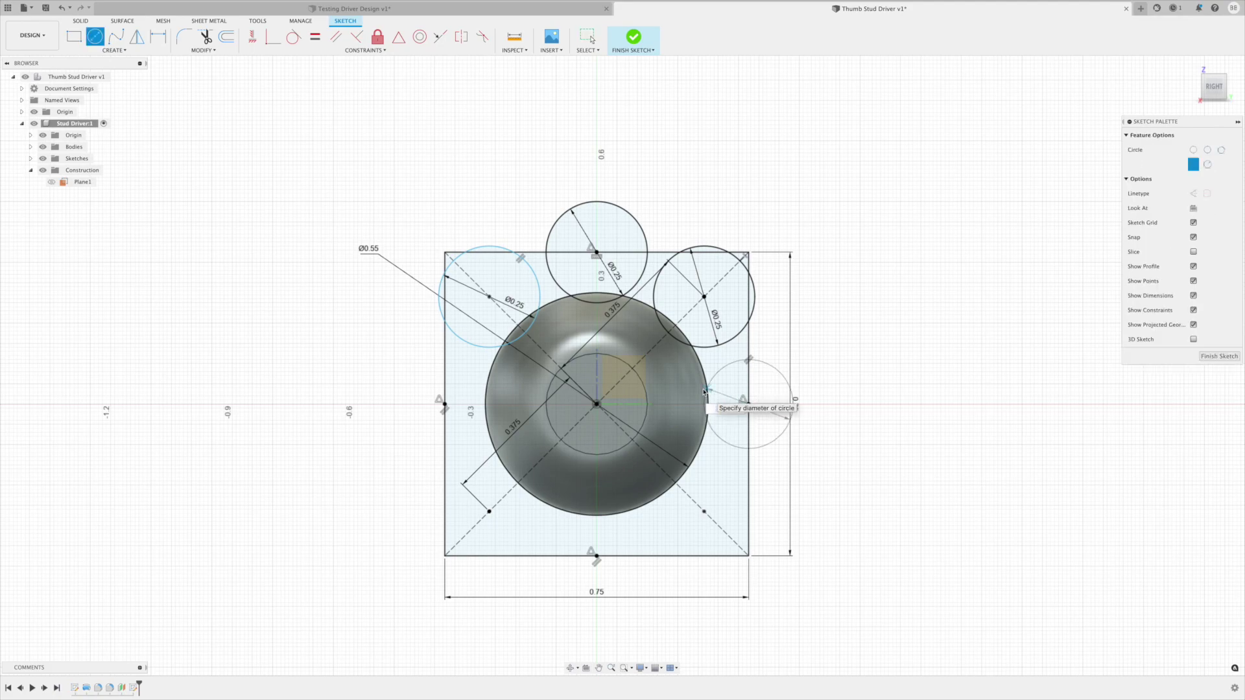
{"action": "type", "text": ".25"}
{"action": "key", "text": "Return"}
Draw Ø0.25 circles on the lower-right, bottom, lower-left and left points
{"action": "key", "text": "c"}
{"action": "left_click", "coordinate": [704, 511]}
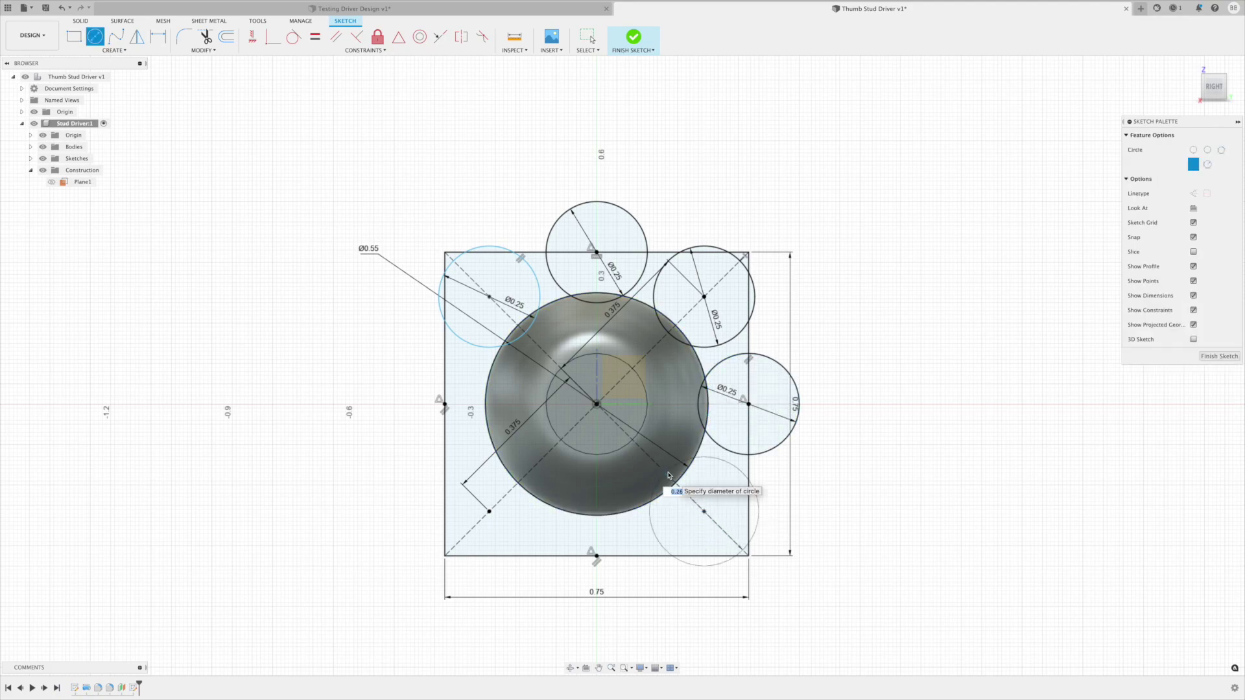
{"action": "type", "text": ".25"}
{"action": "key", "text": "Return"}
{"action": "key", "text": "c"}
{"action": "left_click", "coordinate": [596, 556]}
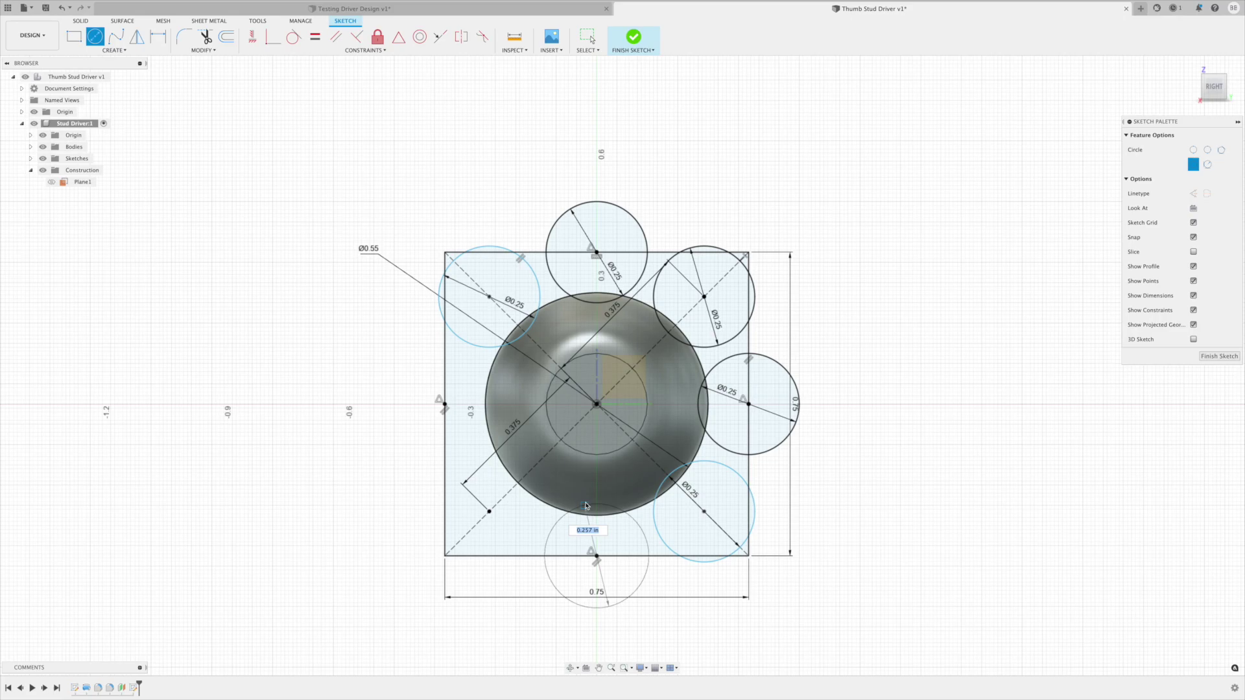
{"action": "type", "text": ".25"}
{"action": "key", "text": "Return"}
{"action": "key", "text": "c"}
{"action": "left_click", "coordinate": [489, 512]}
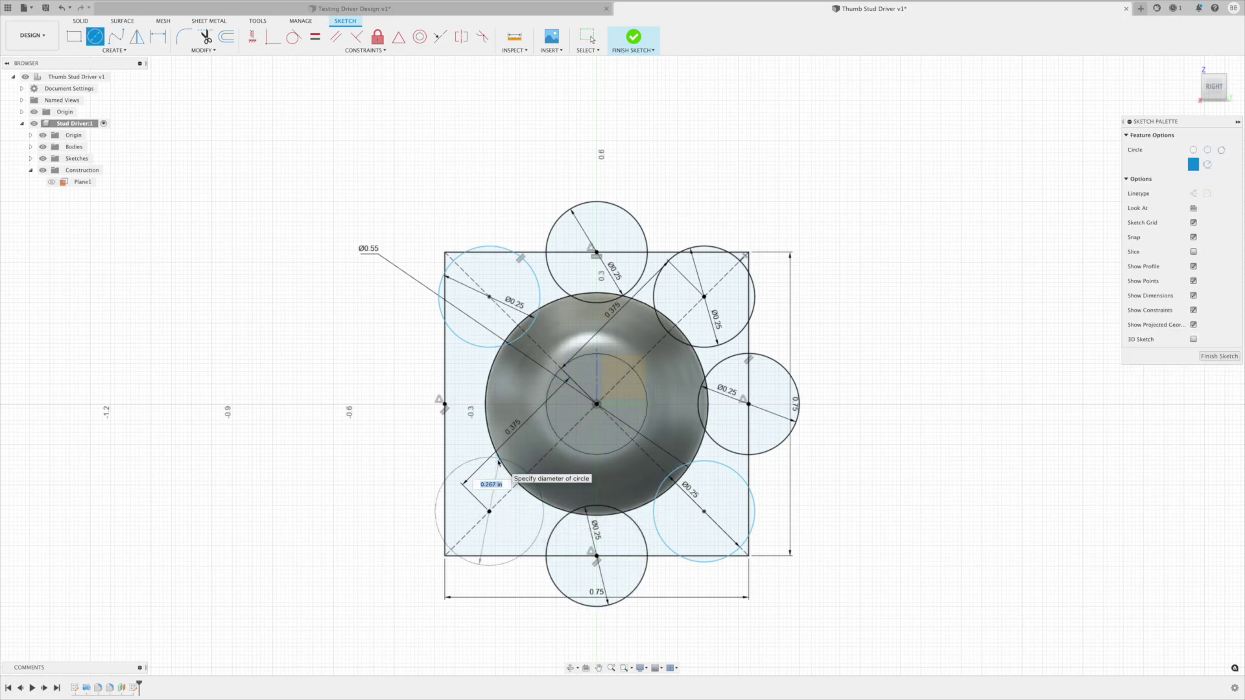
{"action": "type", "text": ".25"}
{"action": "key", "text": "Return"}
{"action": "key", "text": "c"}
{"action": "left_click", "coordinate": [444, 404]}
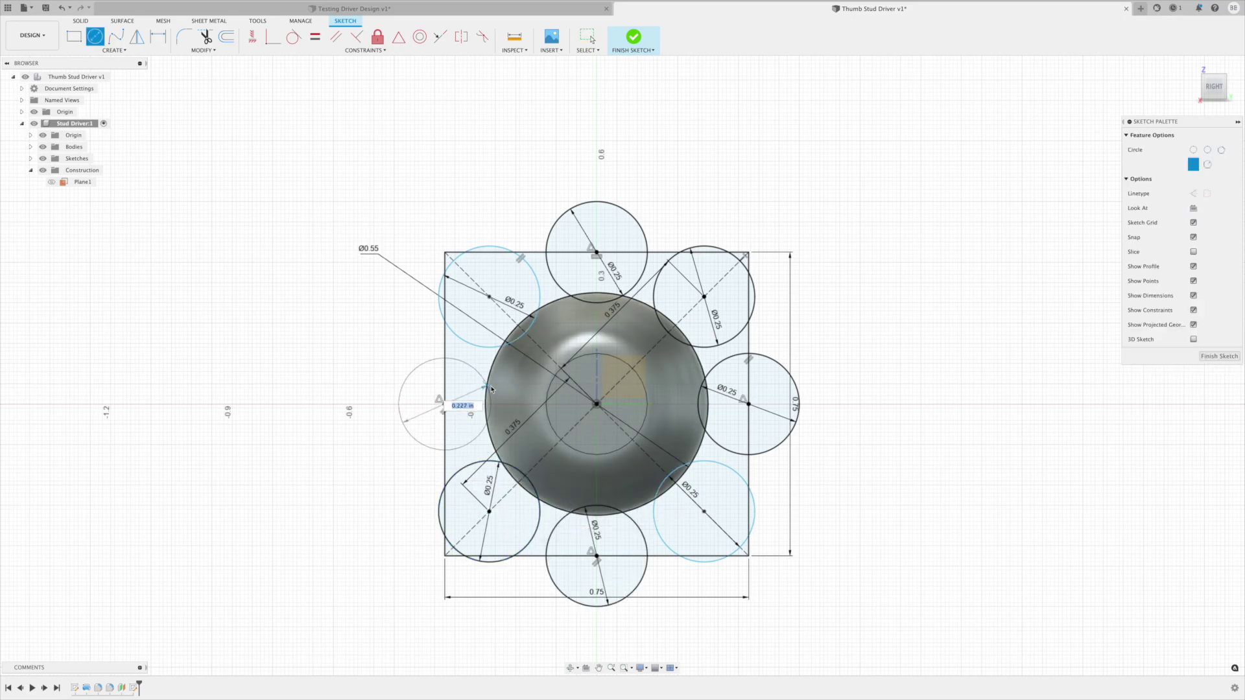
{"action": "type", "text": ".25"}
{"action": "key", "text": "Return"}
{"action": "key", "text": "Escape"}
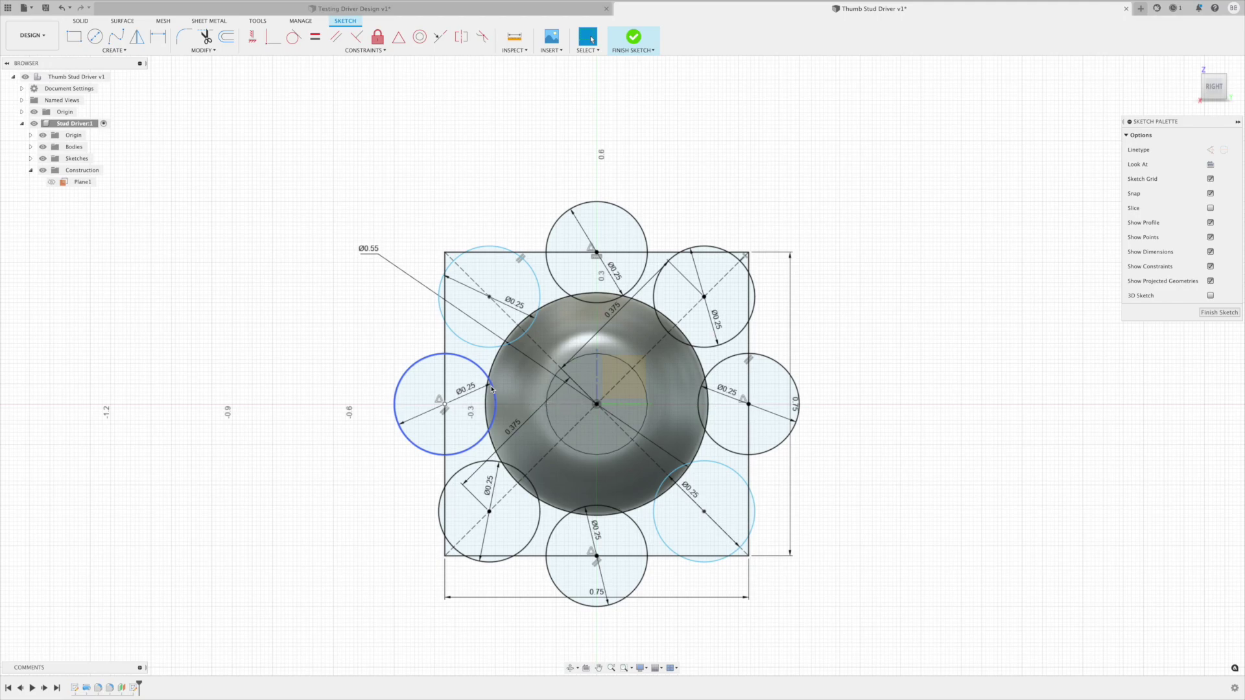
{"action": "left_click", "coordinate": [925, 338]}
Finish the sketch and select the eight lens-shaped overlap profiles
{"action": "left_click", "coordinate": [1215, 314]}
{"action": "left_click", "coordinate": [520, 332]}
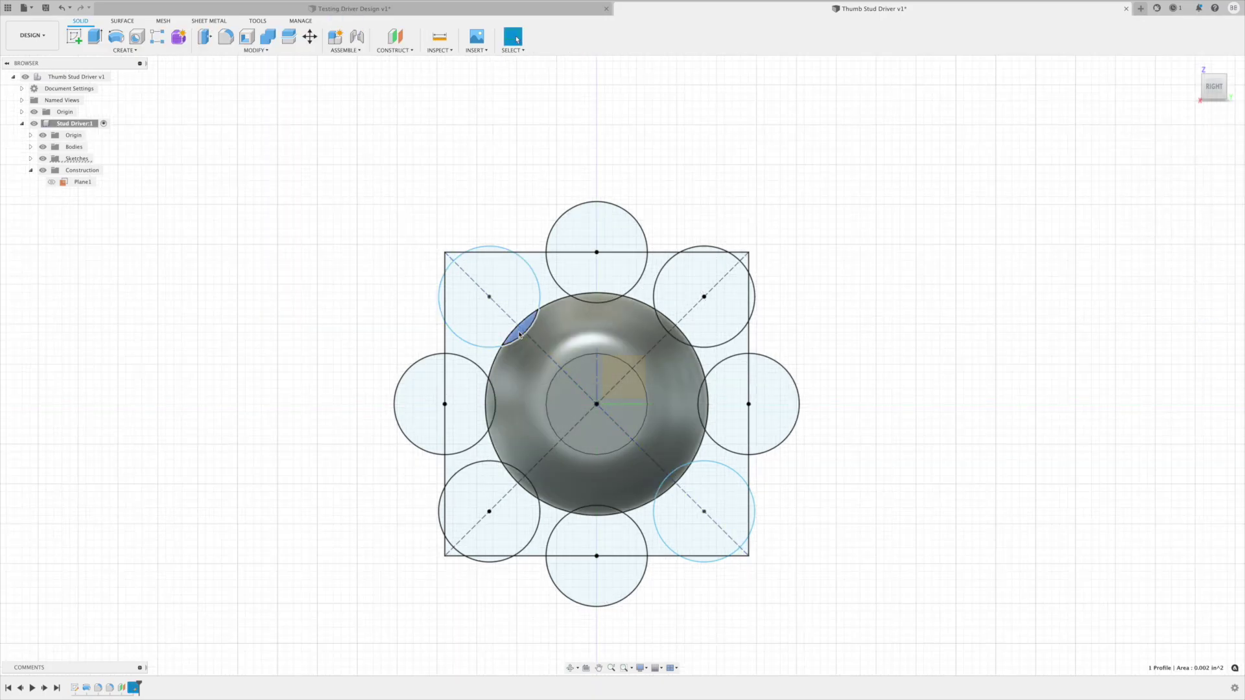
{"action": "left_click", "coordinate": [597, 298], "text": "shift"}
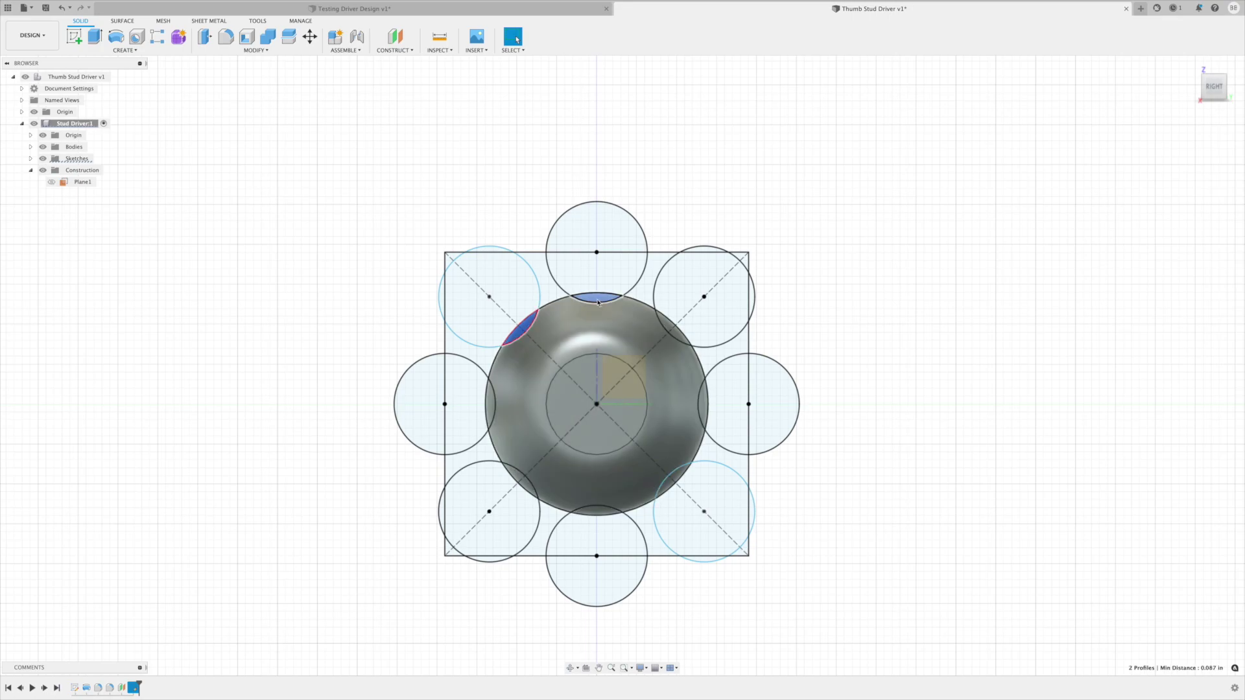
{"action": "left_click", "coordinate": [673, 327], "text": "shift"}
{"action": "left_click", "coordinate": [703, 402], "text": "shift"}
{"action": "left_click", "coordinate": [673, 481], "text": "shift"}
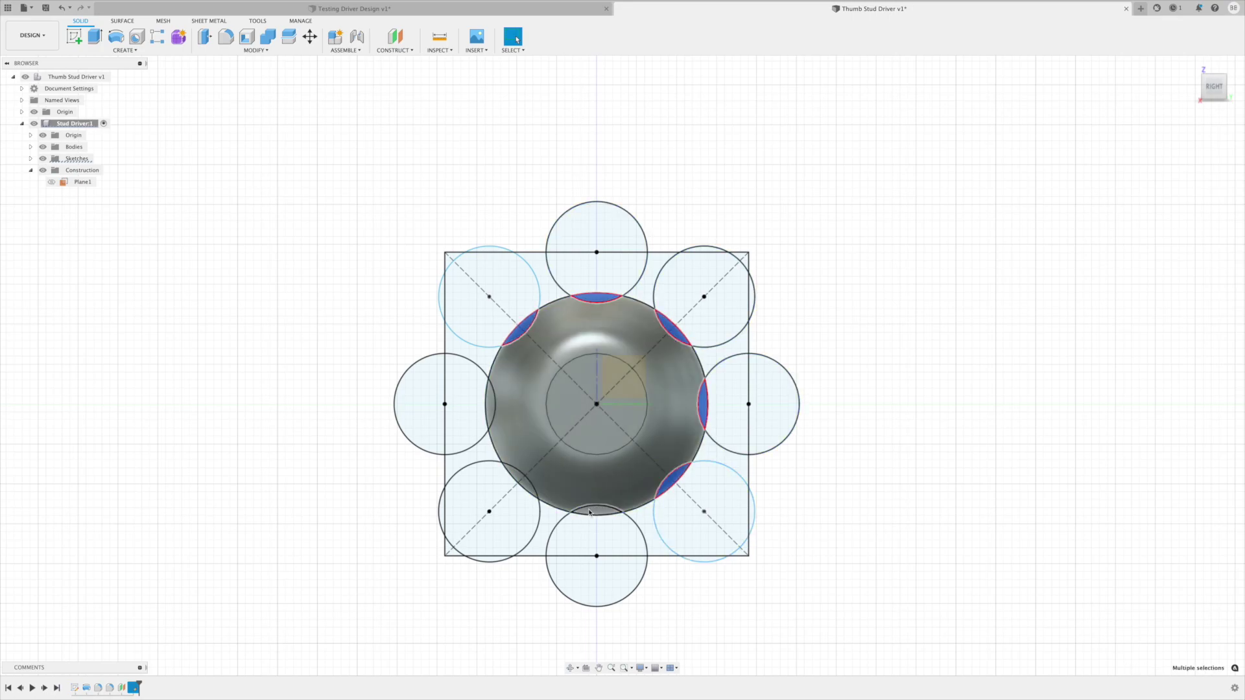
{"action": "left_click", "coordinate": [596, 511], "text": "shift"}
{"action": "left_click", "coordinate": [525, 486], "text": "shift"}
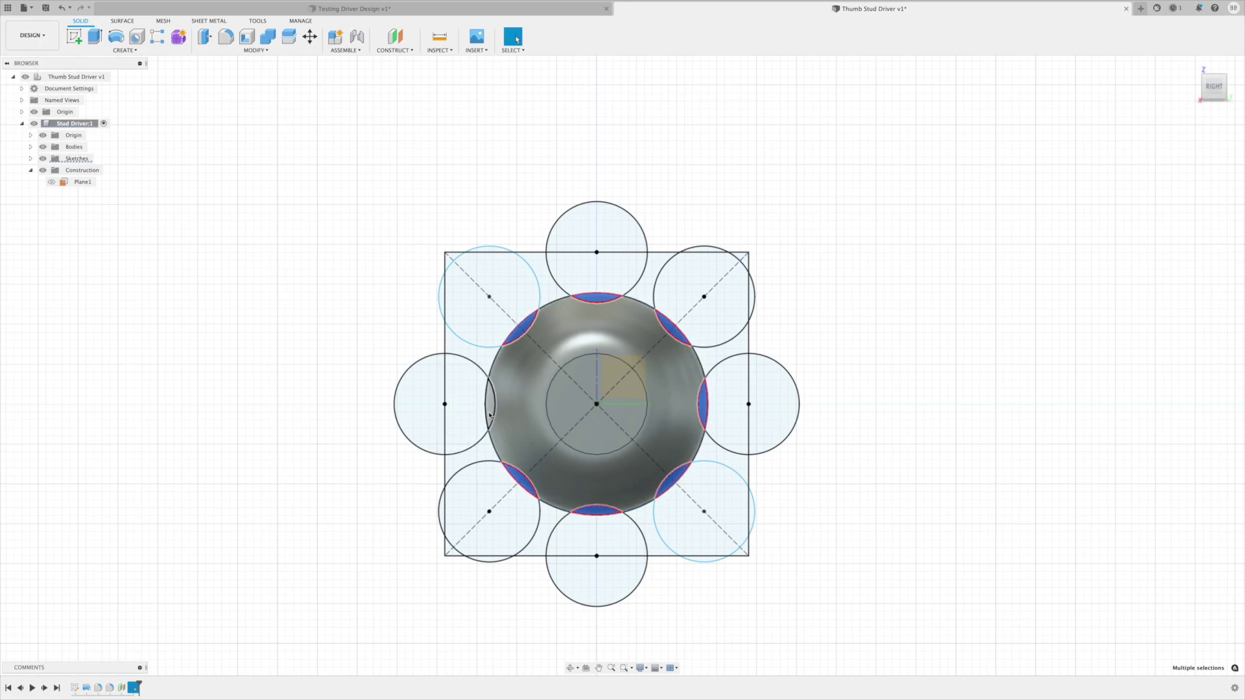
{"action": "left_click", "coordinate": [491, 403], "text": "shift"}
{"action": "left_click", "coordinate": [519, 328], "text": "shift"}
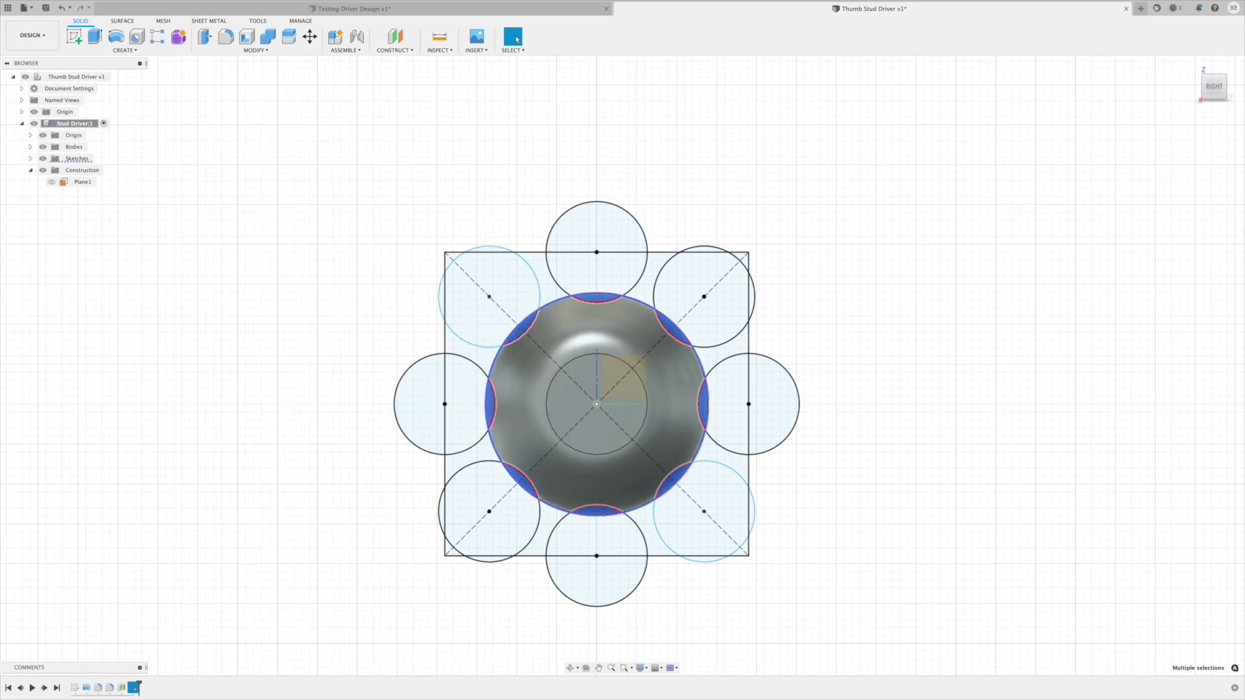
Extrude-cut the eight profiles -1.14 in into the handle
{"action": "key", "text": "e"}
{"action": "left_click", "coordinate": [1215, 75]}
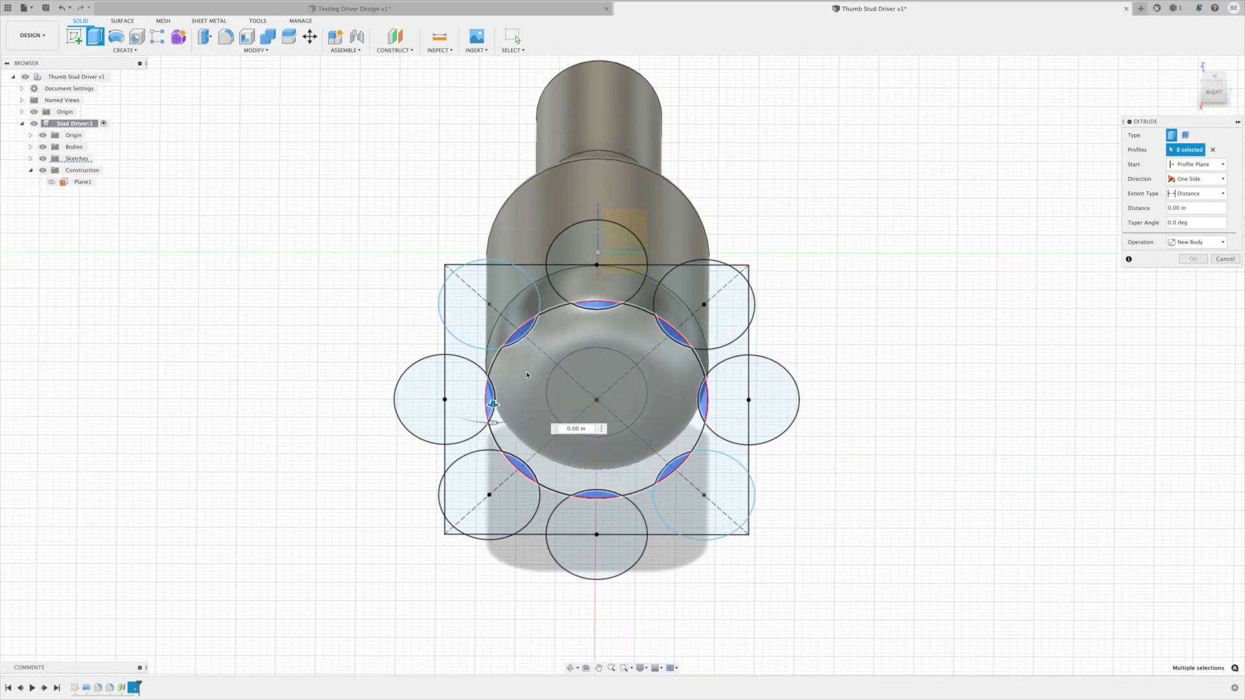
{"action": "left_click_drag", "start_coordinate": [493, 404], "coordinate": [494, 183]}
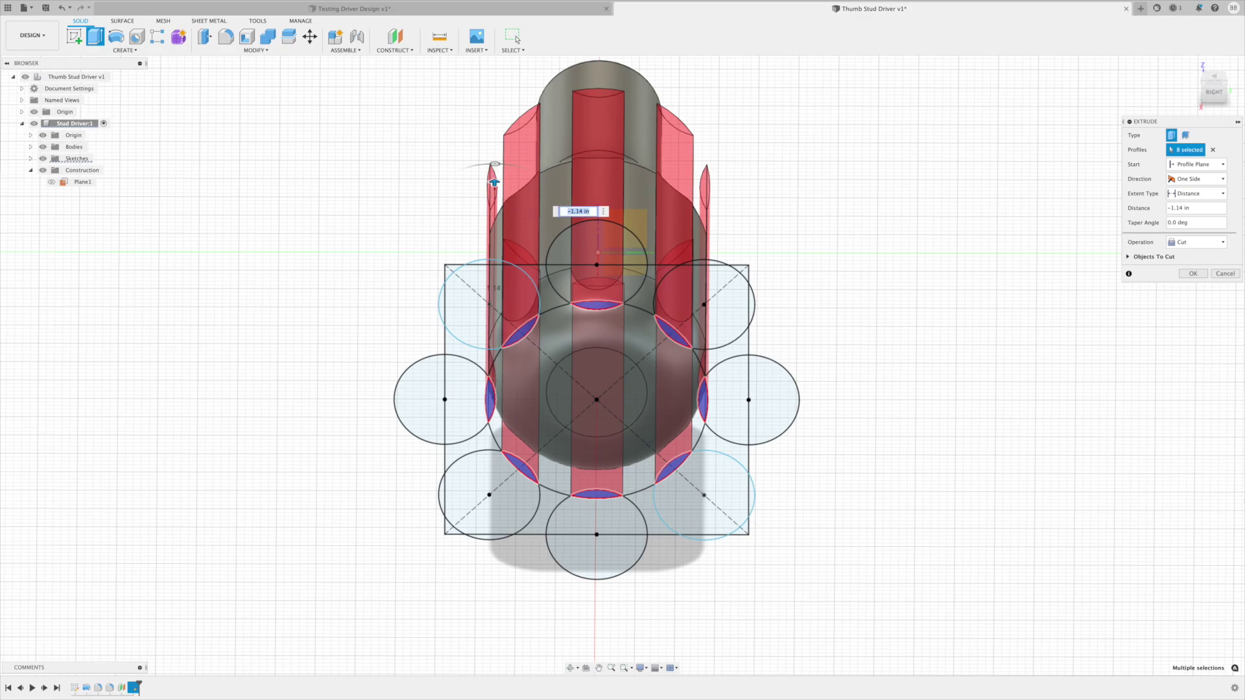
{"action": "left_click", "coordinate": [1193, 273]}
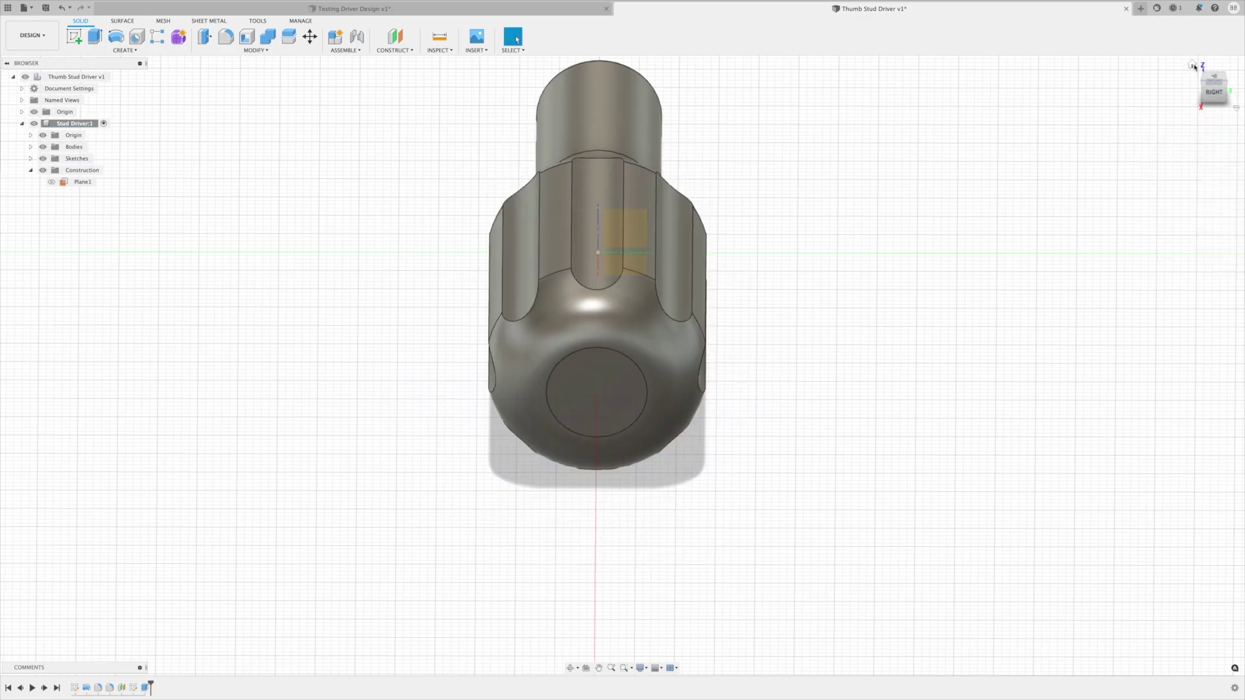
Drill a 0.1875 in diameter, 0.155 in deep flat-bottom hole in the shaft end face
{"action": "left_click", "coordinate": [1193, 65]}
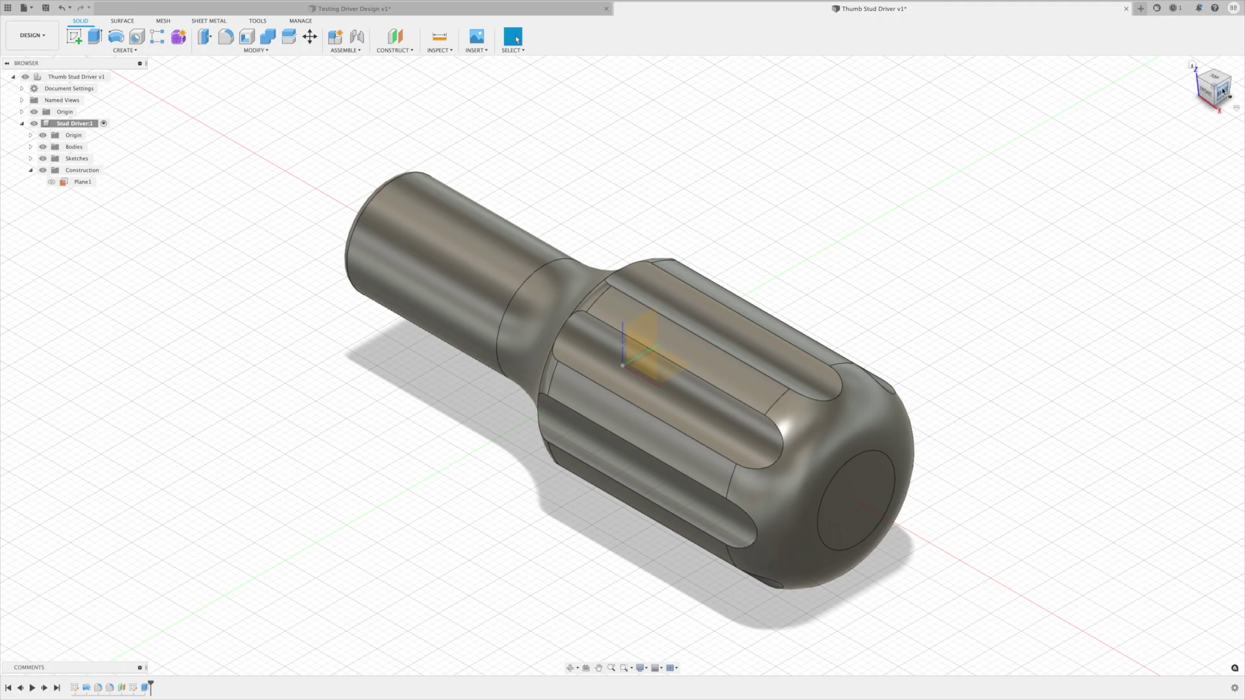
{"action": "left_click_drag", "start_coordinate": [1230, 89], "coordinate": [832, 59]}
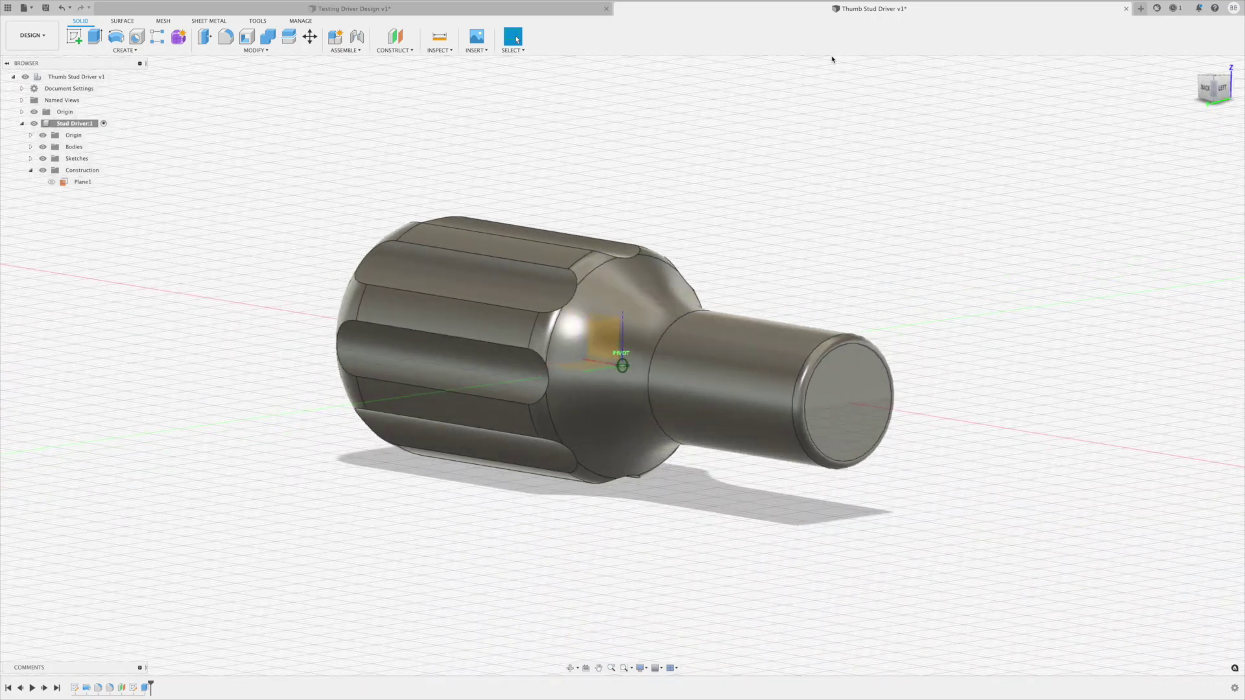
{"action": "left_click", "coordinate": [1212, 90]}
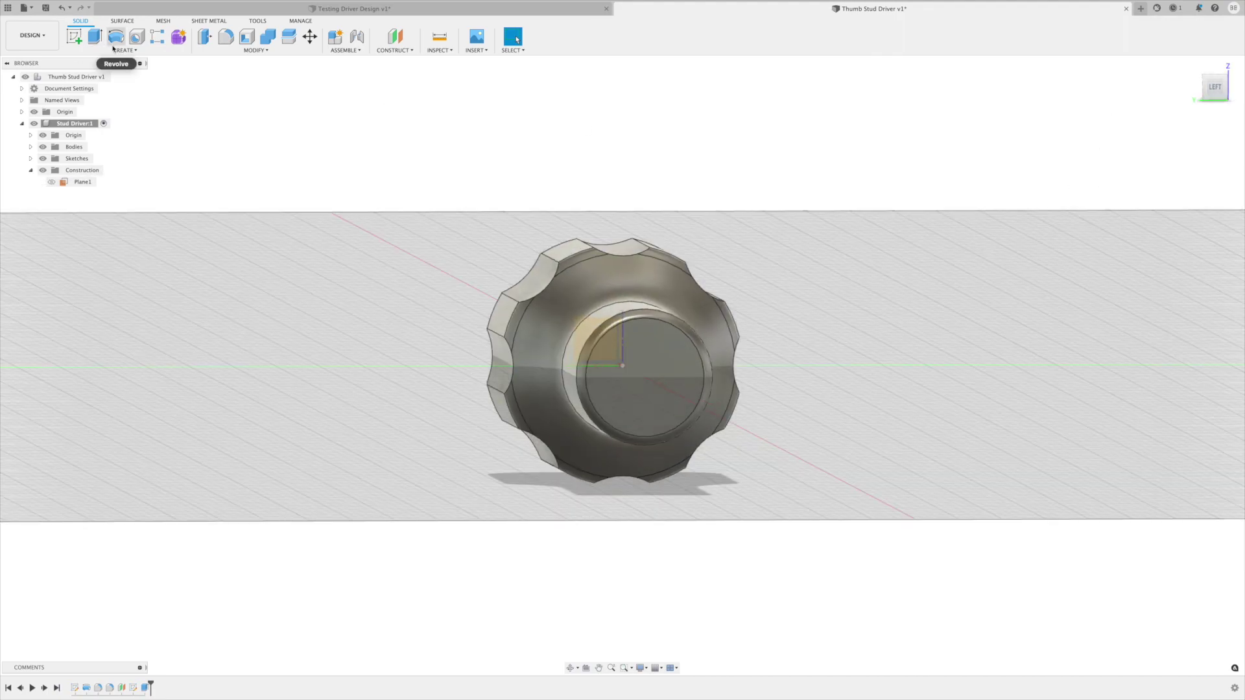
{"action": "left_click", "coordinate": [137, 37]}
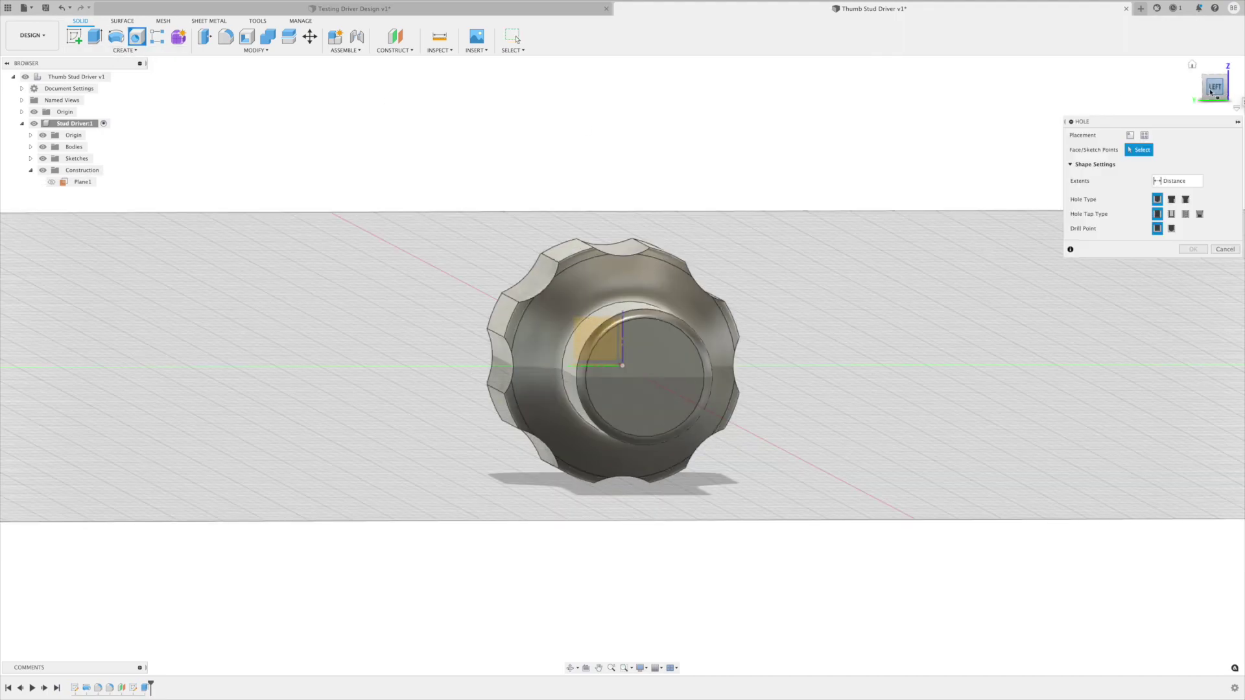
{"action": "left_click", "coordinate": [1210, 91]}
{"action": "left_click", "coordinate": [623, 368]}
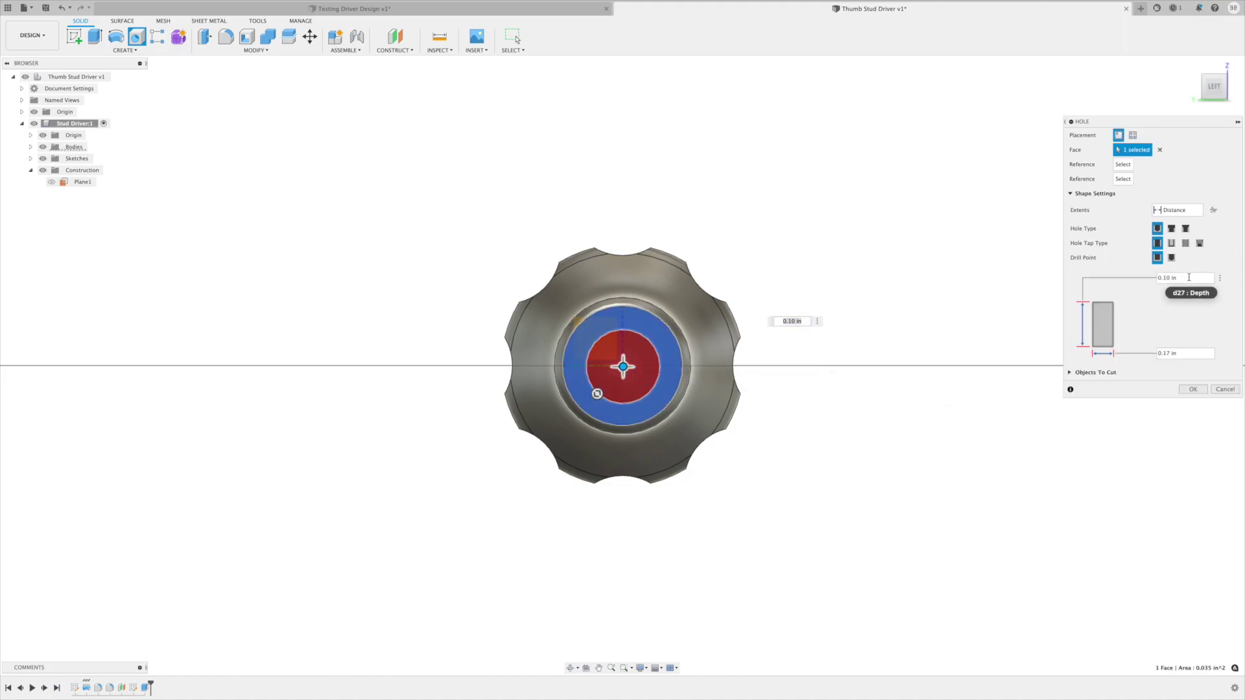
{"action": "key", "text": "Return"}
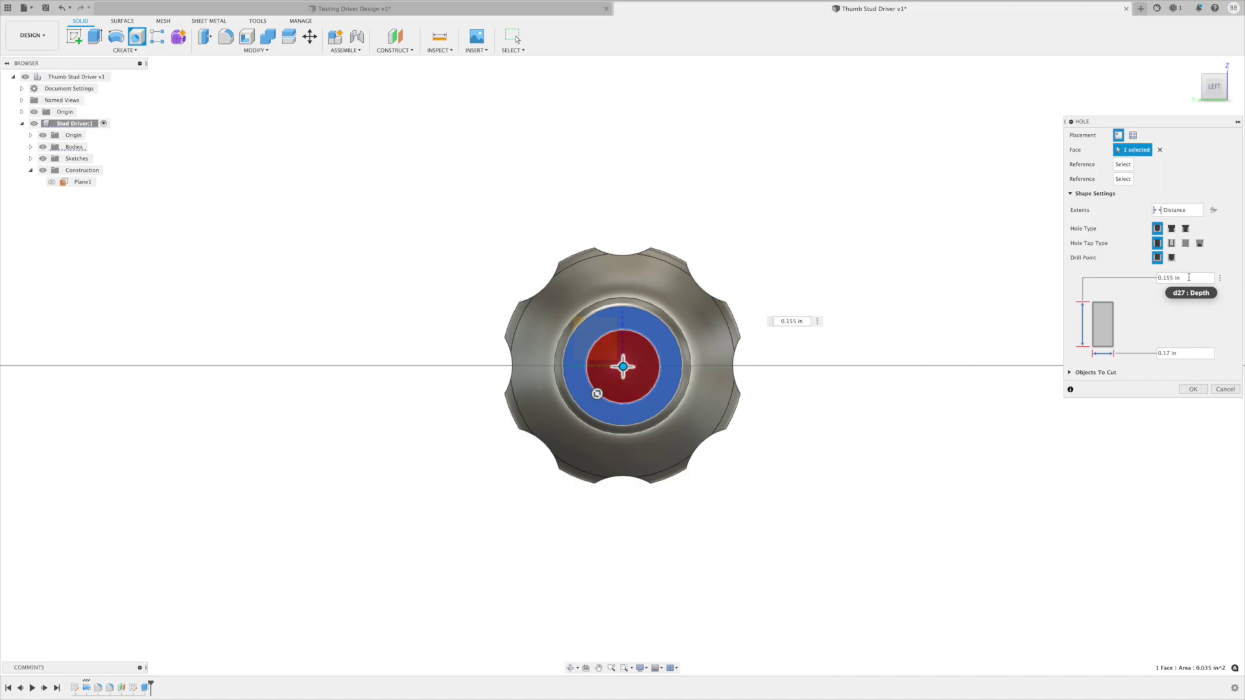
{"action": "left_click", "coordinate": [1191, 356]}
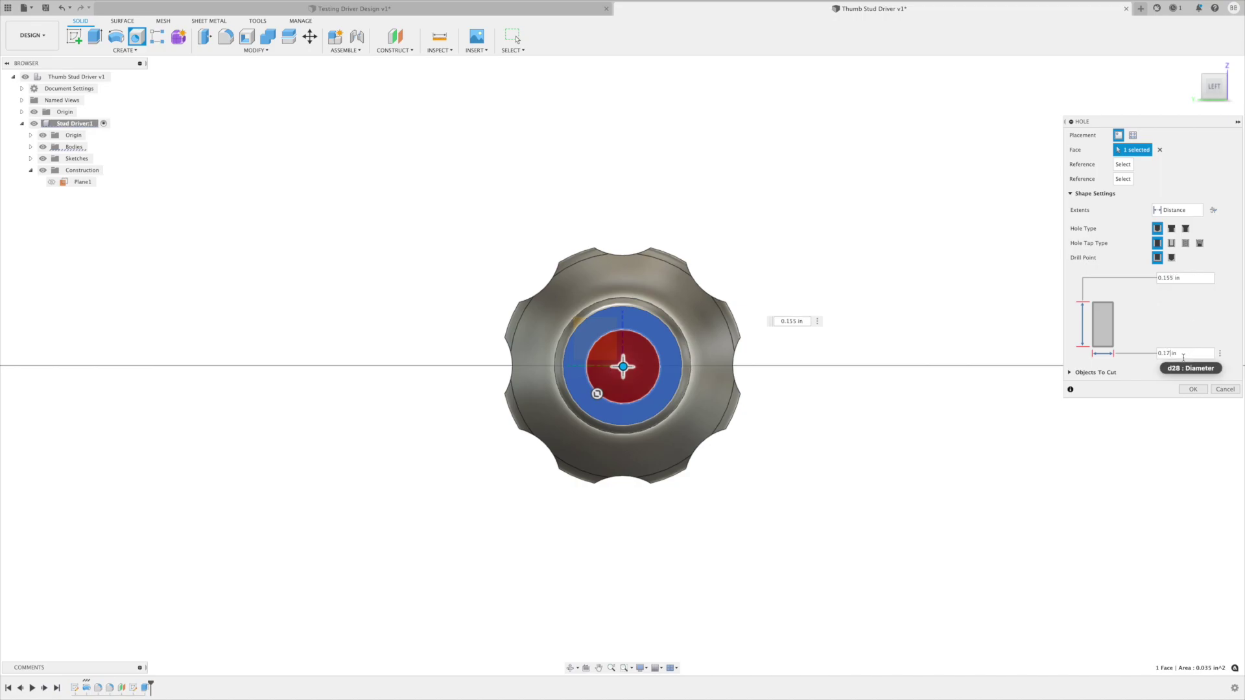
{"action": "key", "text": "BackSpace"}
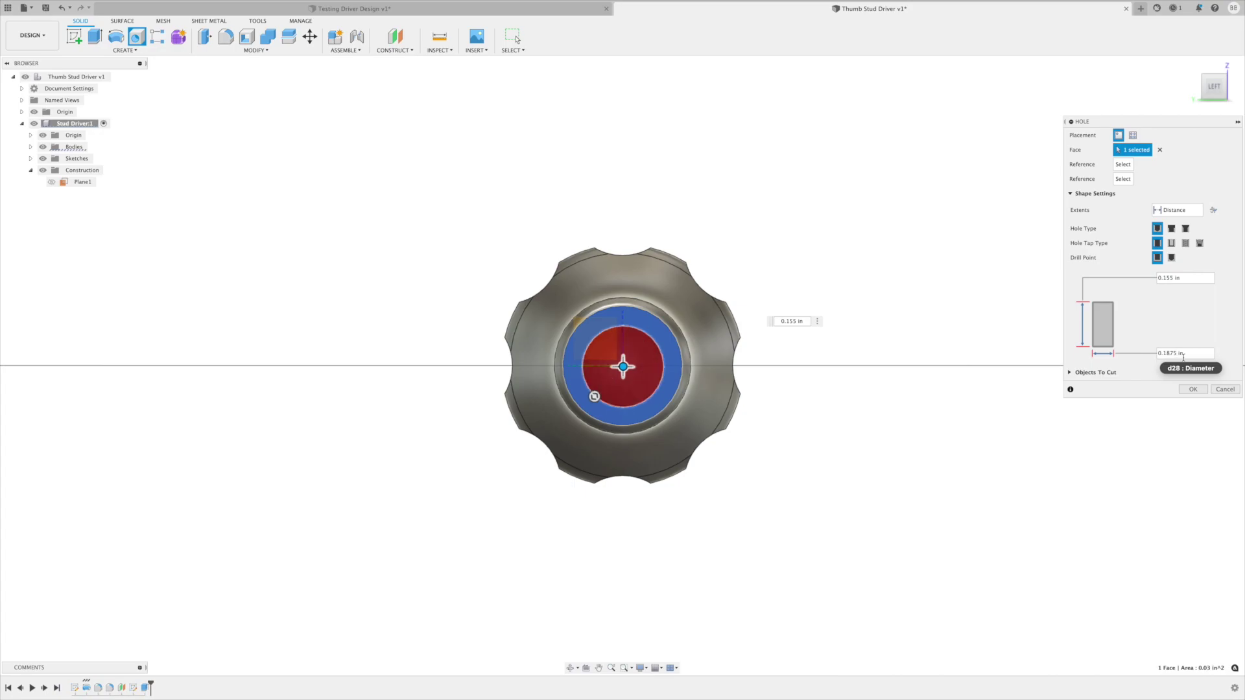
{"action": "left_click", "coordinate": [1192, 389]}
Fillet the inner bore edge of the end hole at 0.01 in
{"action": "left_click", "coordinate": [1223, 89]}
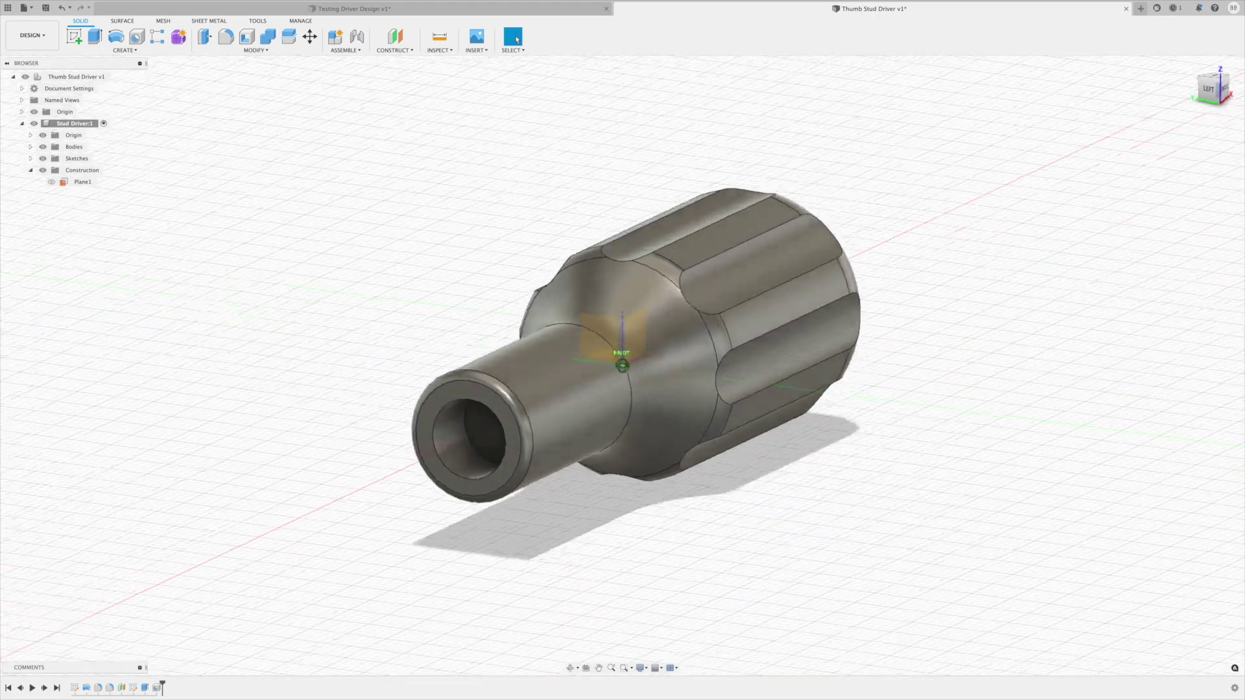
{"action": "middle_click_drag", "start_coordinate": [603, 353], "coordinate": [557, 340], "text": "shift"}
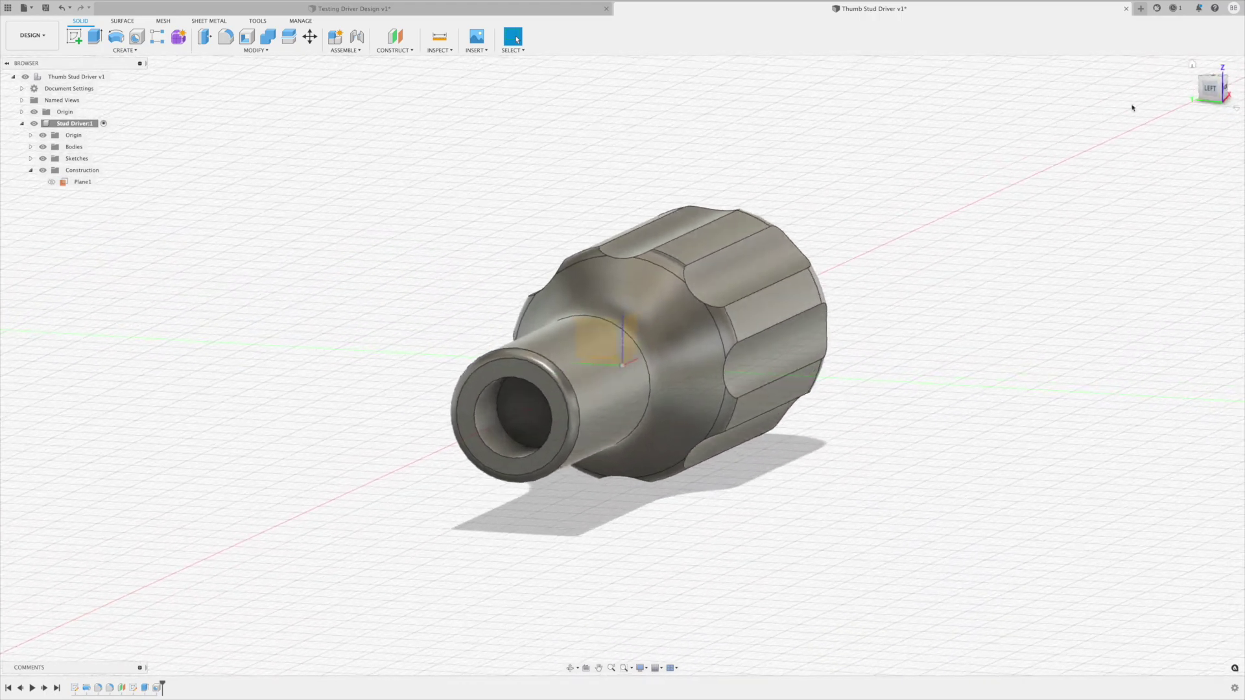
{"action": "left_click", "coordinate": [483, 396]}
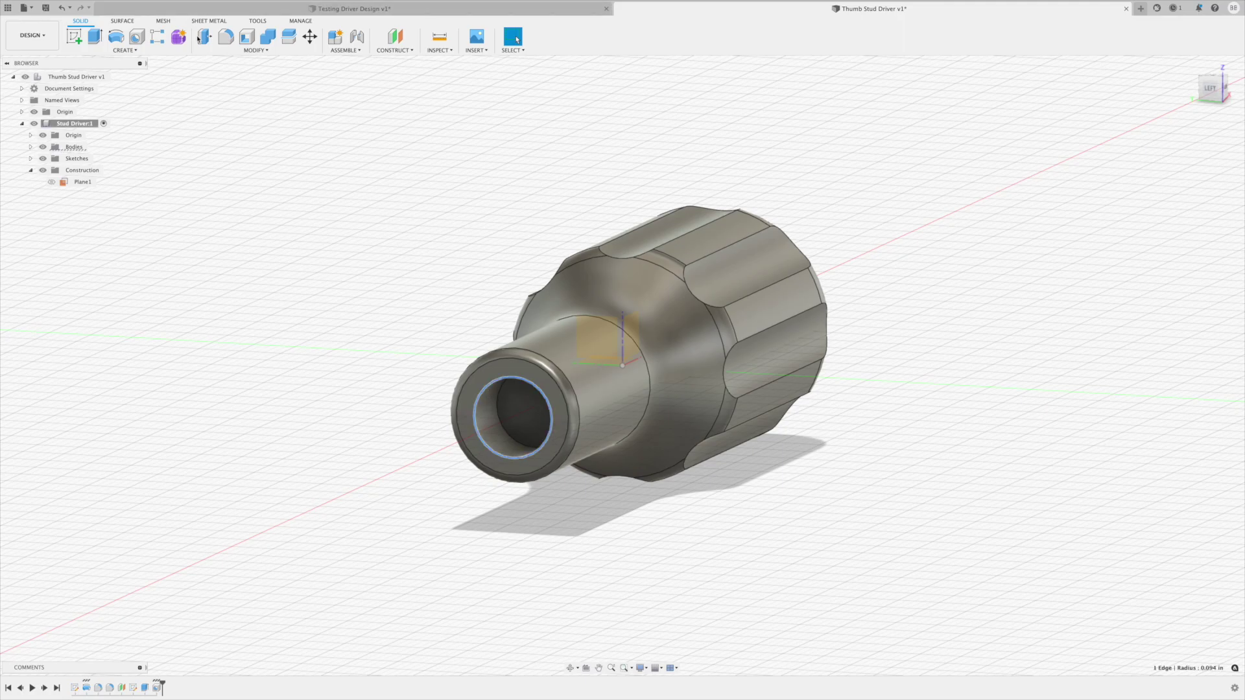
{"action": "left_click", "coordinate": [226, 38]}
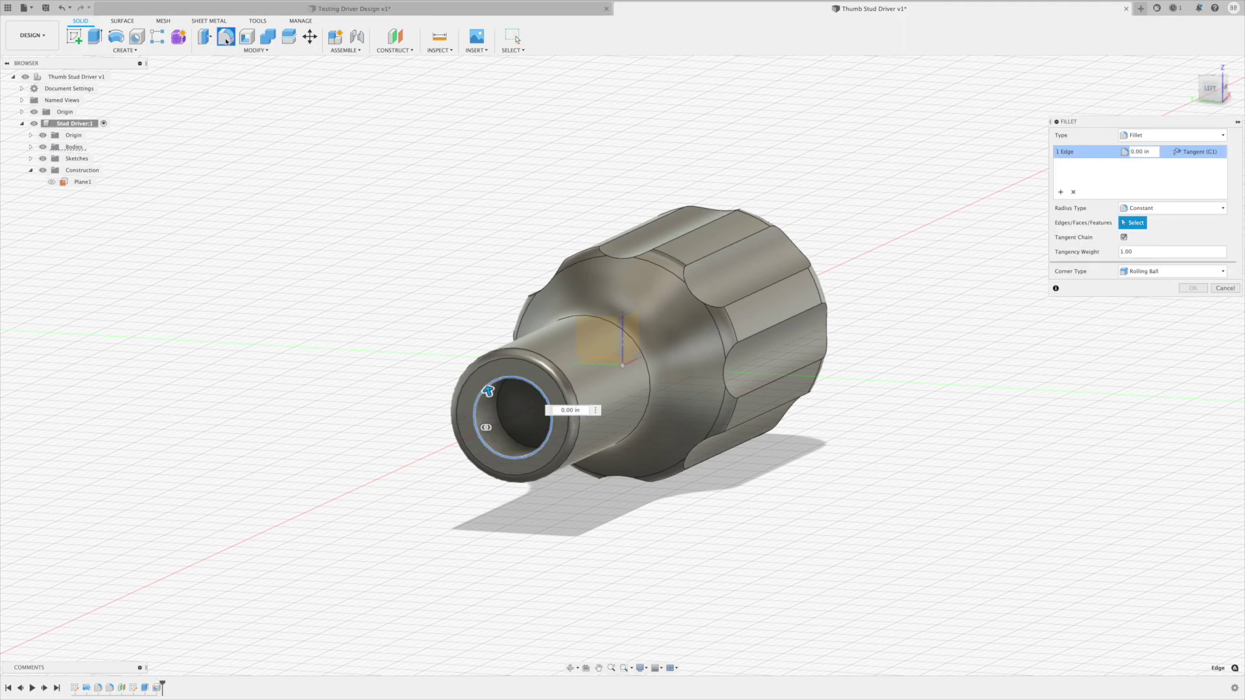
{"action": "left_click", "coordinate": [1146, 153]}
{"action": "key", "text": "Return"}
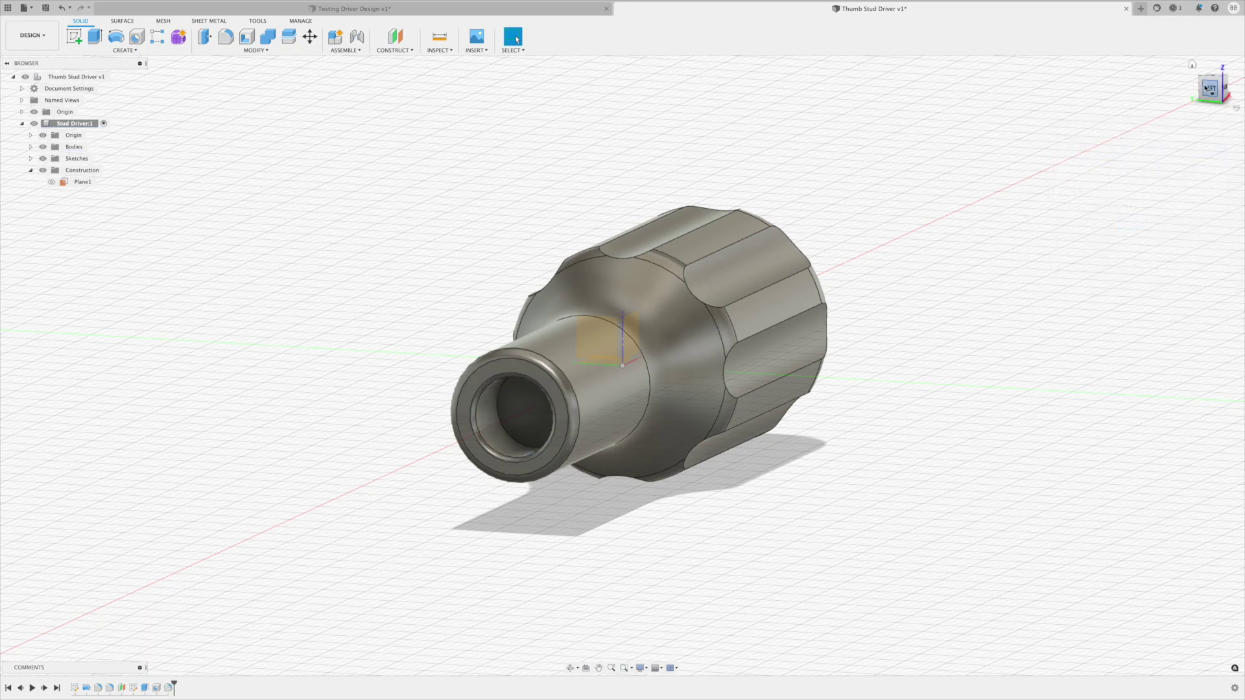
{"action": "mouse_move", "coordinate": [1223, 88]}
{"action": "left_mouse_down"}
{"action": "mouse_move", "coordinate": [1191, 94]}
{"action": "mouse_move", "coordinate": [1094, 44]}
{"action": "mouse_move", "coordinate": [1059, 45]}
{"action": "mouse_move", "coordinate": [1096, 45]}
{"action": "left_mouse_up"}
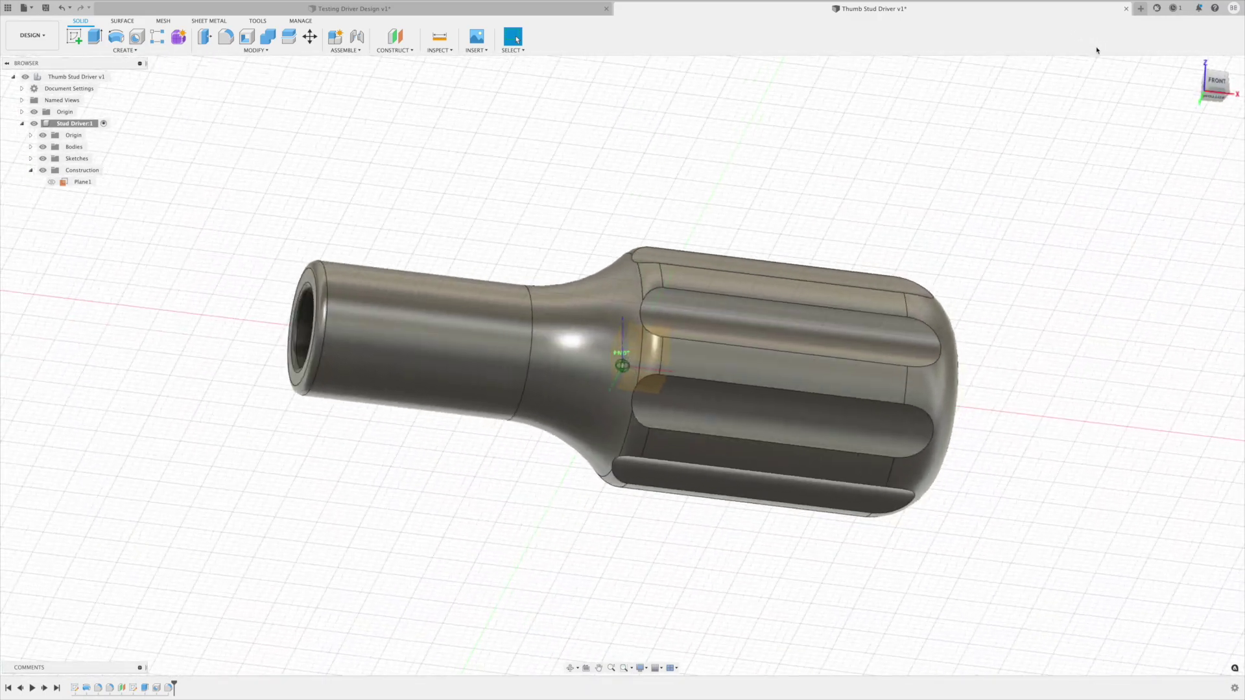
{"action": "left_click", "coordinate": [656, 668]}
{"action": "mouse_move", "coordinate": [1209, 89]}
{"action": "left_mouse_down"}
{"action": "mouse_move", "coordinate": [1097, 138]}
{"action": "mouse_move", "coordinate": [1095, 160]}
{"action": "left_mouse_up"}
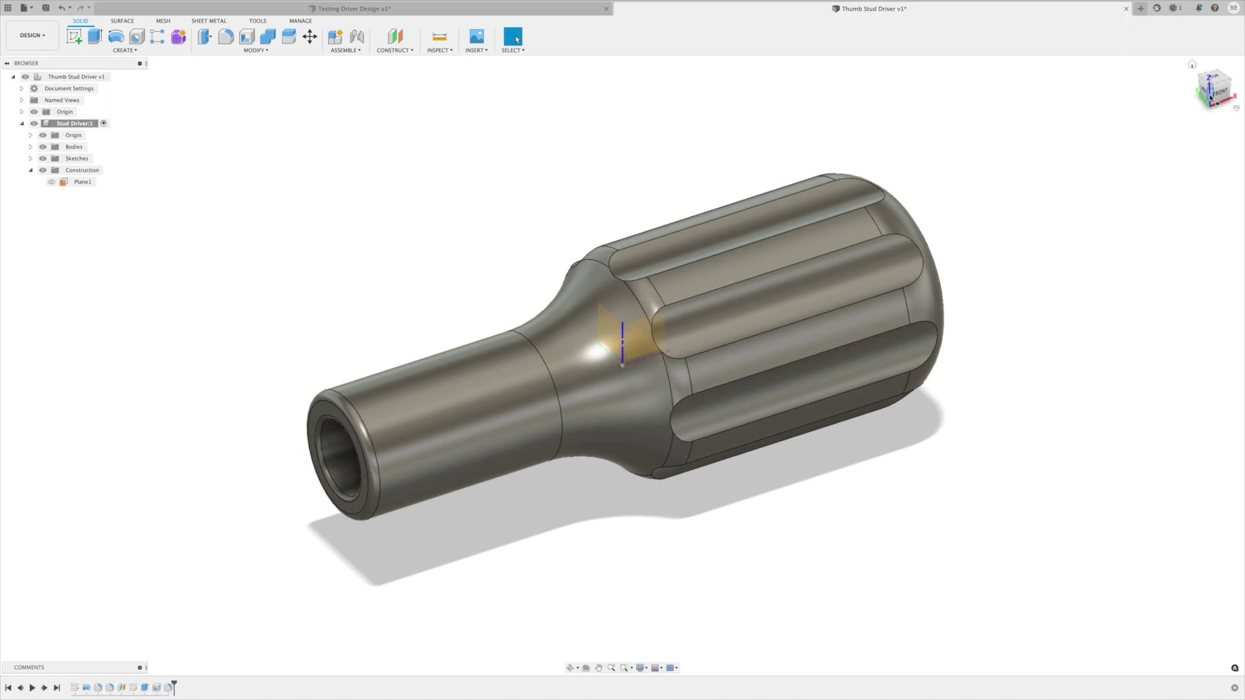
{"action": "left_click_drag", "start_coordinate": [1210, 97], "coordinate": [1173, 63]}
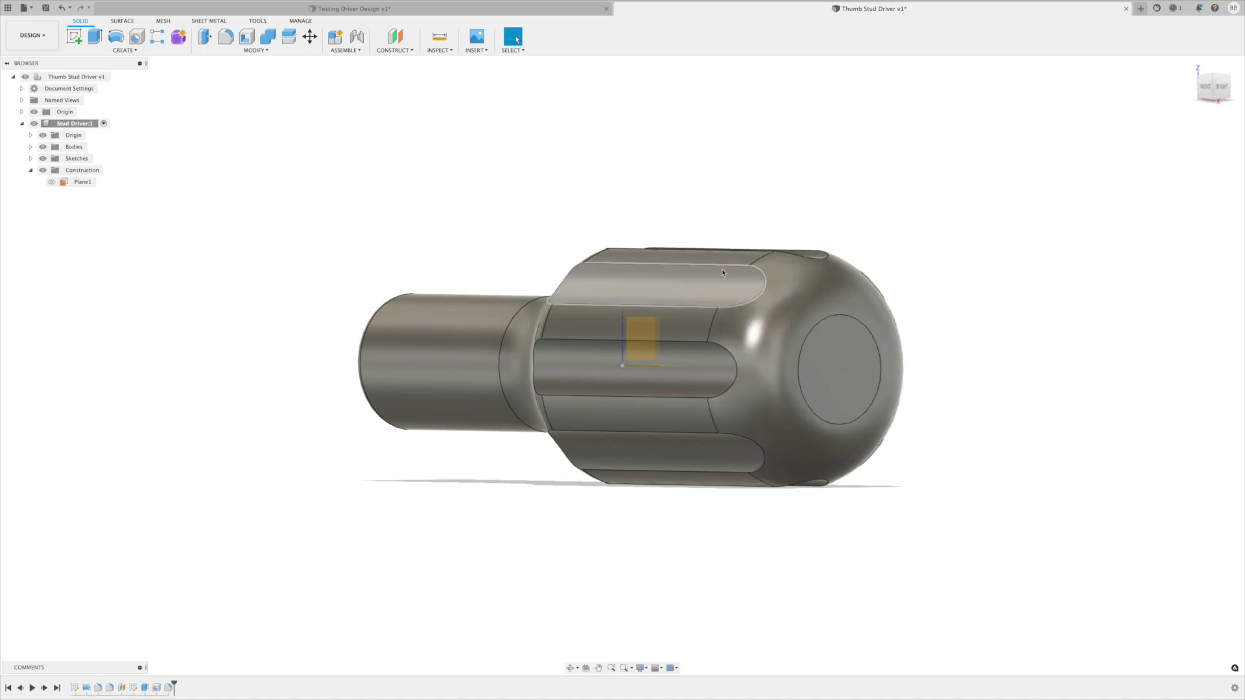
{"action": "left_click", "coordinate": [136, 51]}
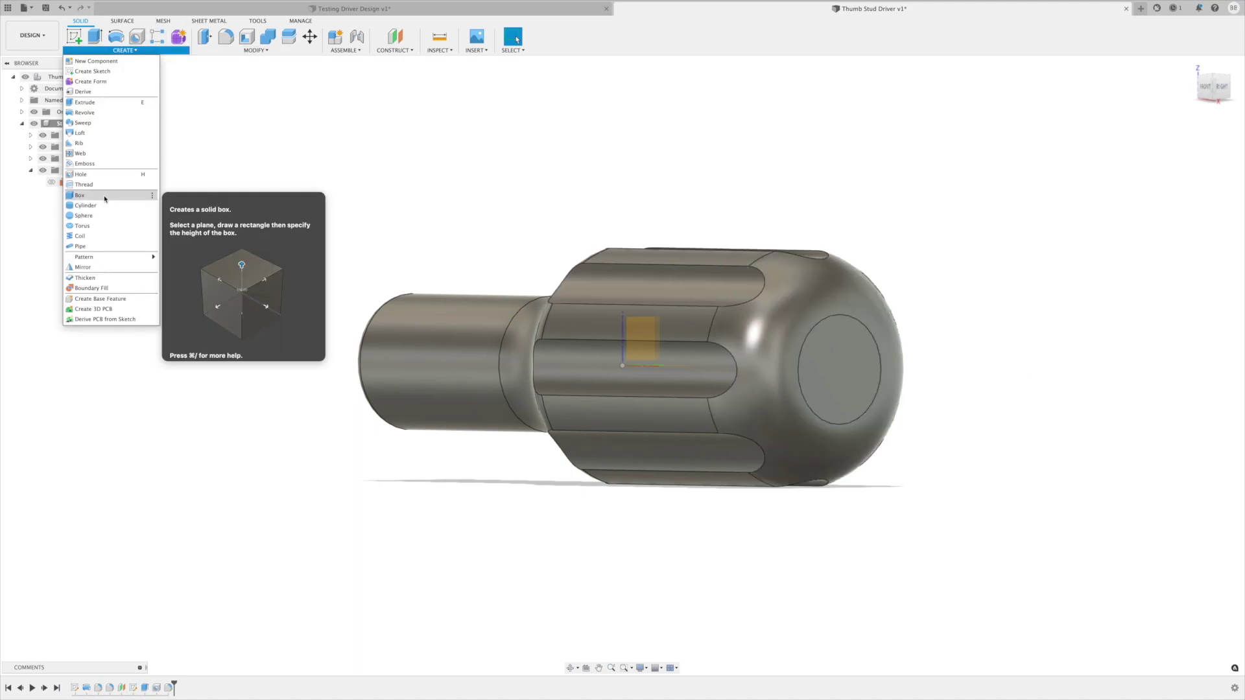
{"action": "mouse_move", "coordinate": [89, 260]}
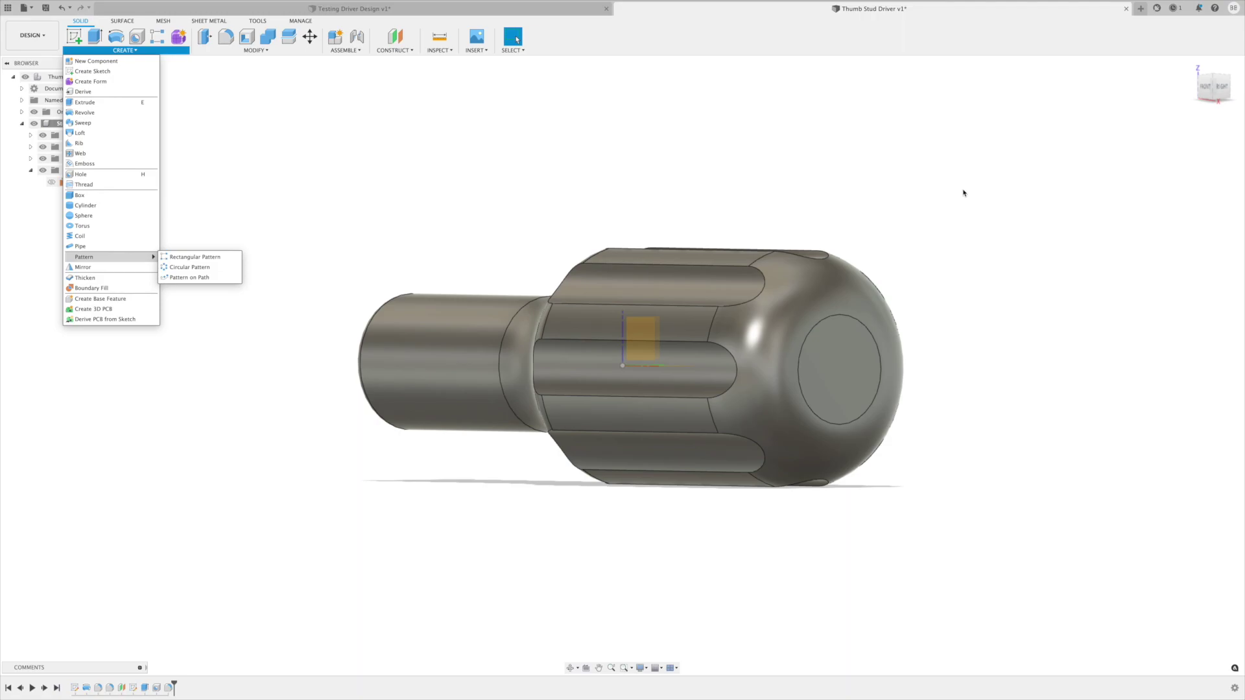
{"action": "left_click", "coordinate": [1200, 87]}
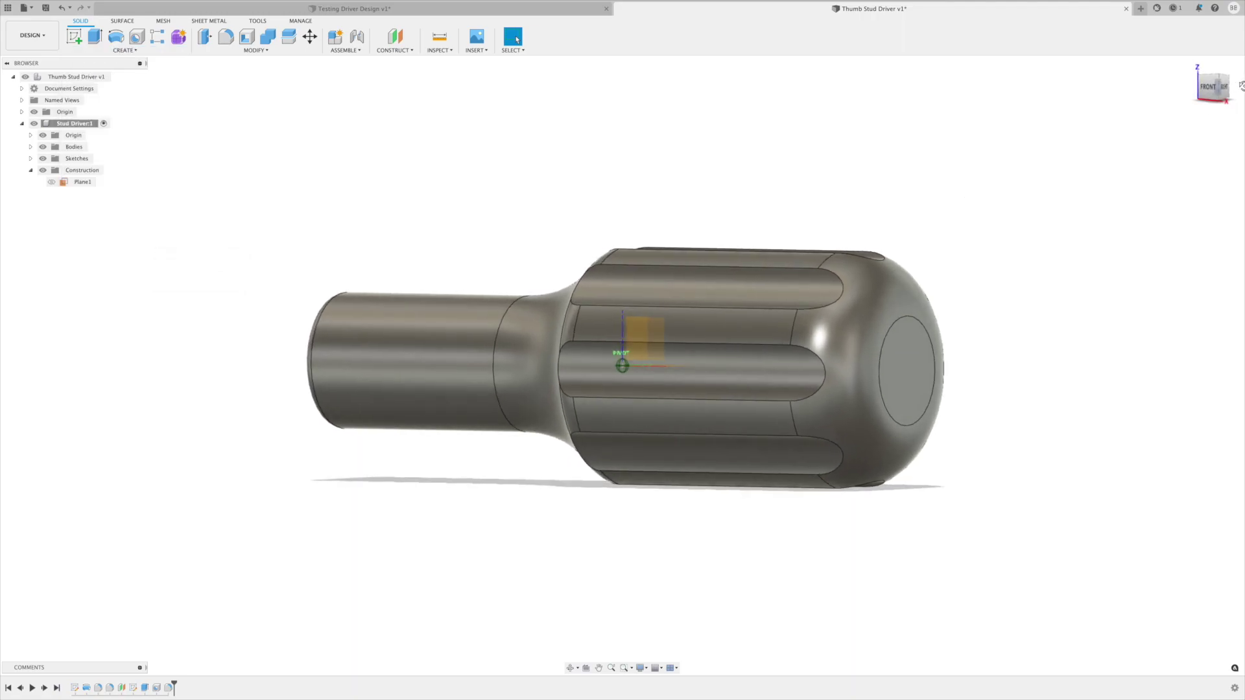
{"action": "left_click_drag", "start_coordinate": [1233, 85], "coordinate": [1227, 89]}
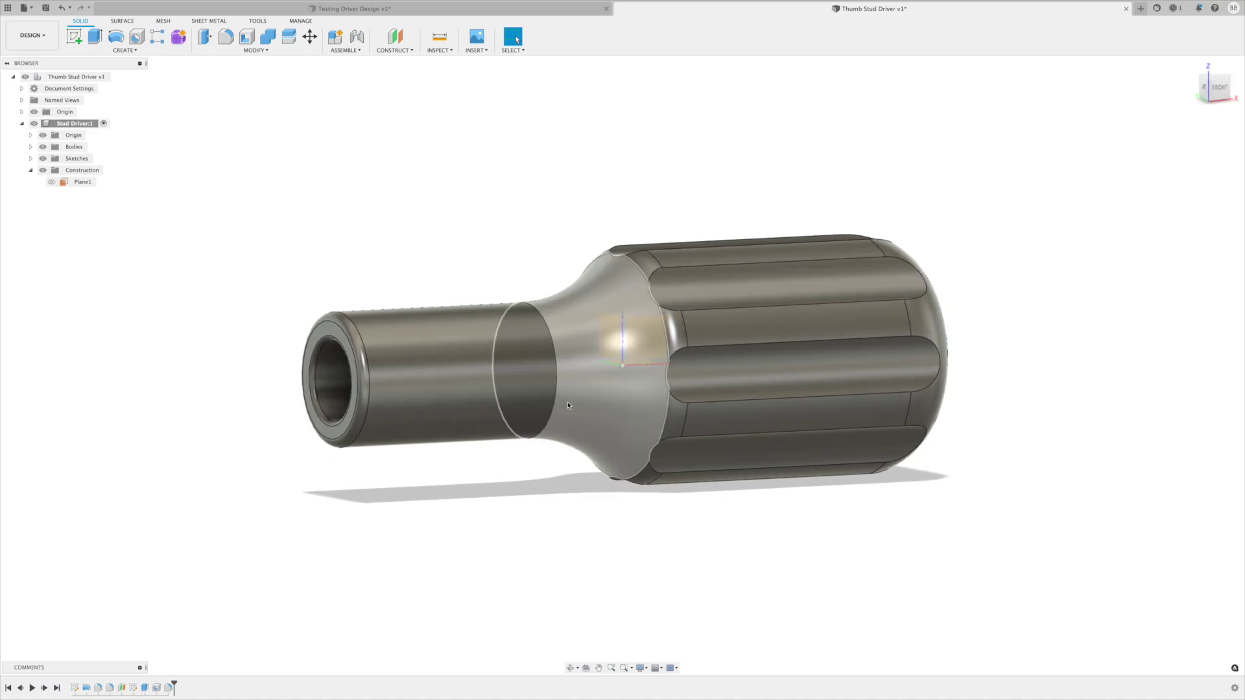